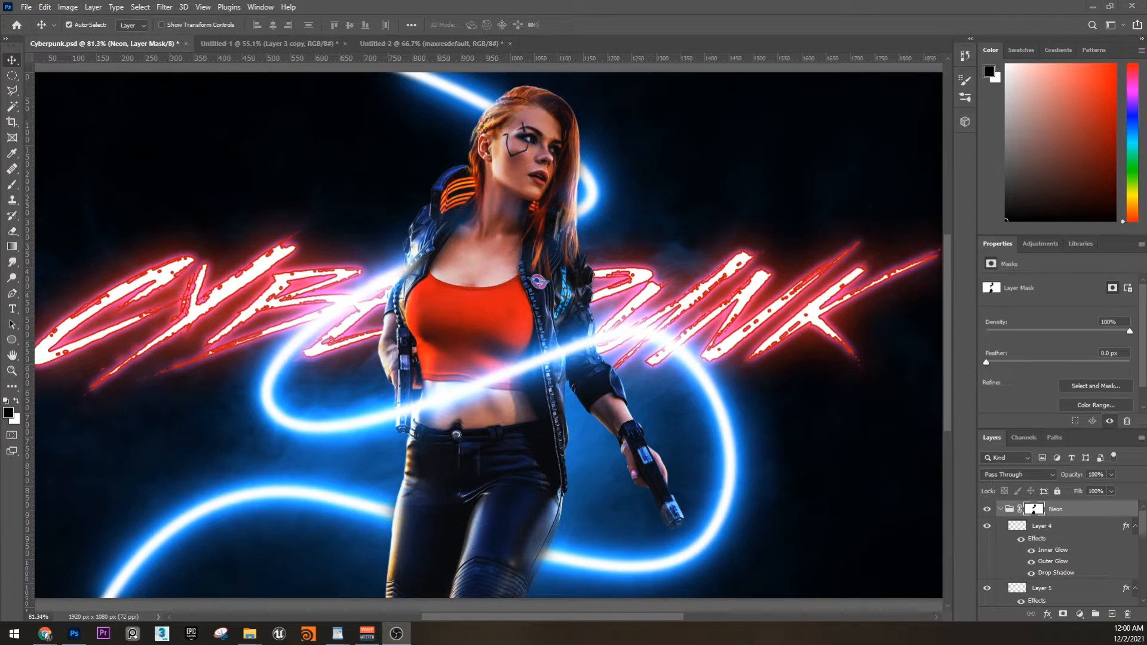
# Switch to the Untitled-2 document, hide the maxresdefault smoke layer and select the woman's photo layer.
pyautogui.click(446, 41)
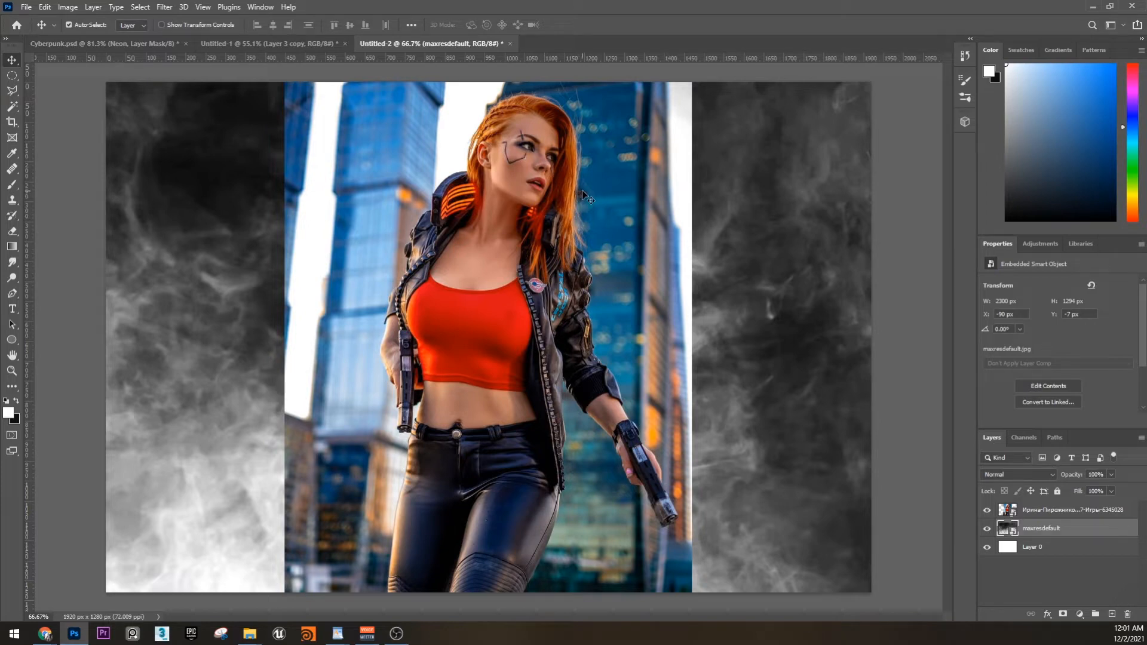
pyautogui.hotkey('ctrl', ',')
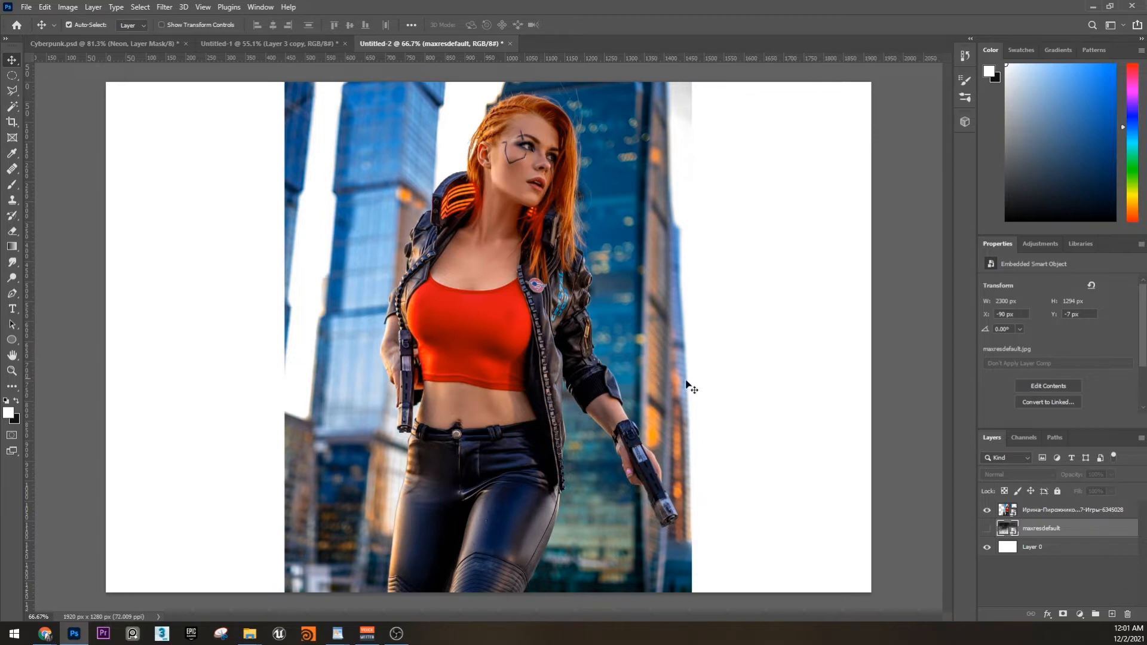
pyautogui.click(1079, 512)
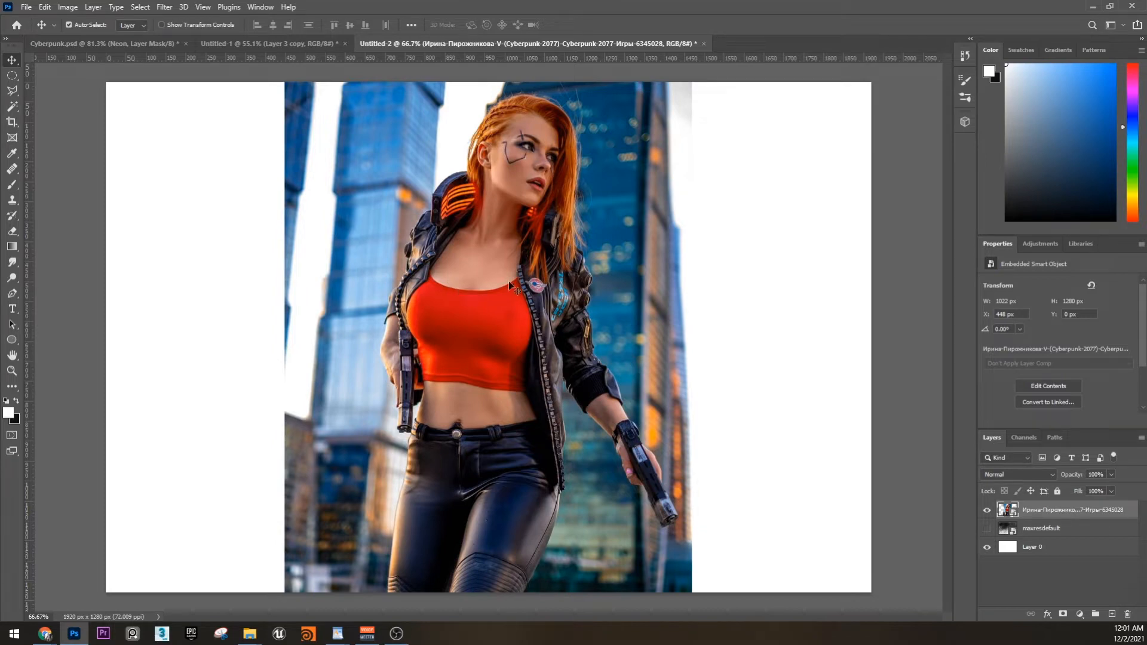
# Enter Select and Mask on the photo layer, isolate the woman with Select Subject, and set the preview transparency to 100%.
pyautogui.click(141, 8)
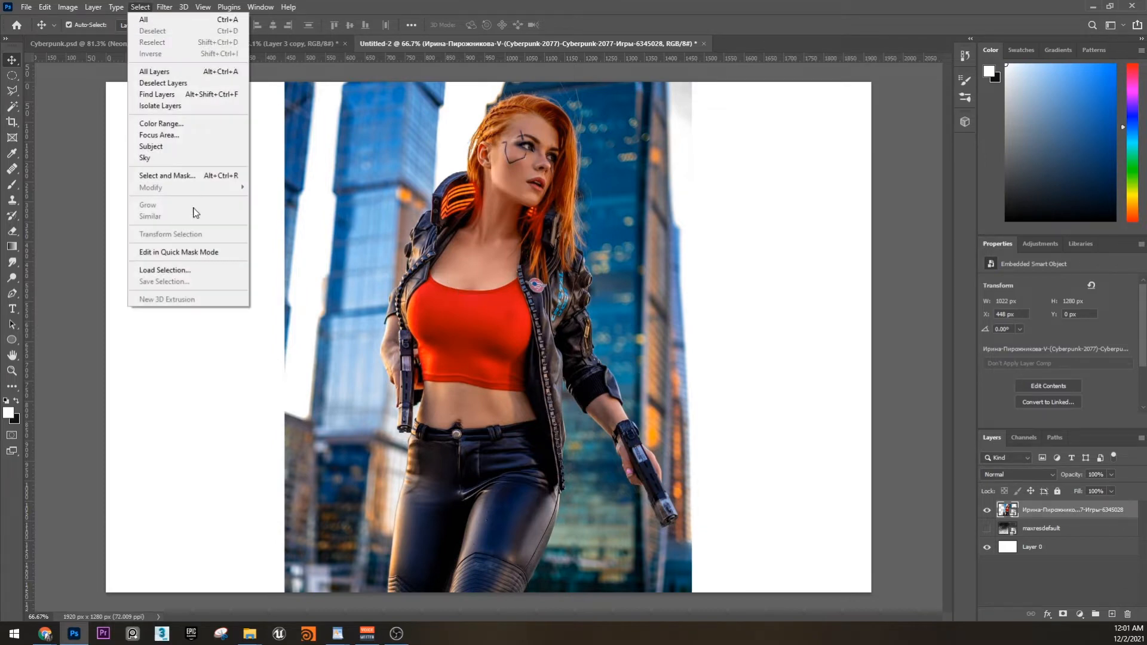
pyautogui.click(185, 175)
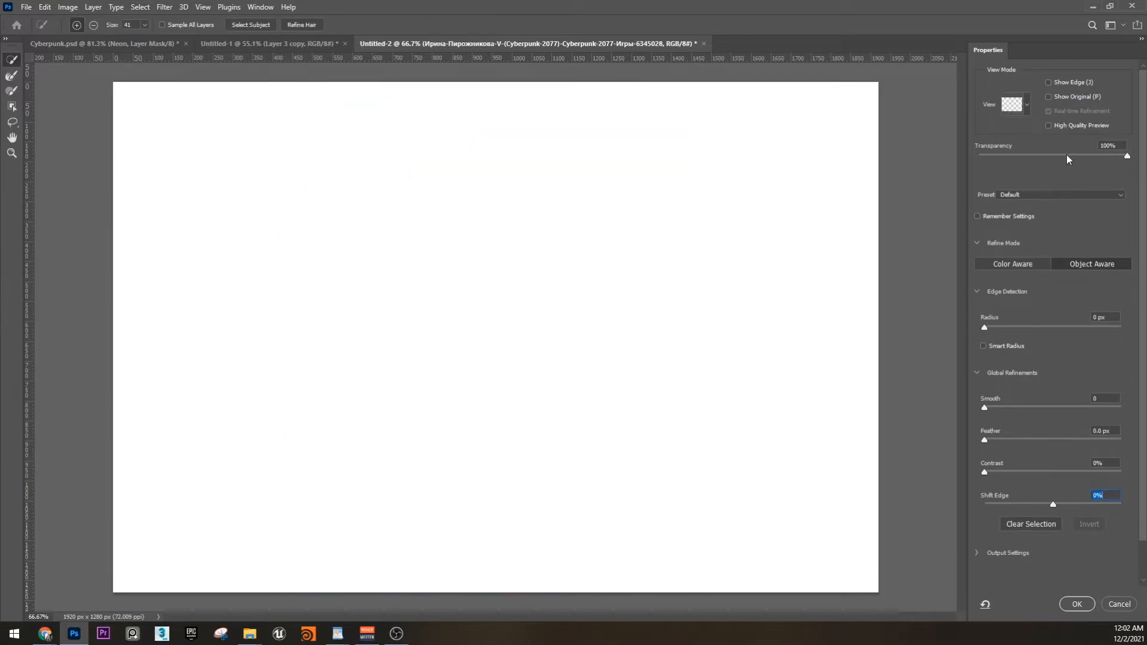
pyautogui.moveTo(1059, 157); pyautogui.dragTo(1042, 156)
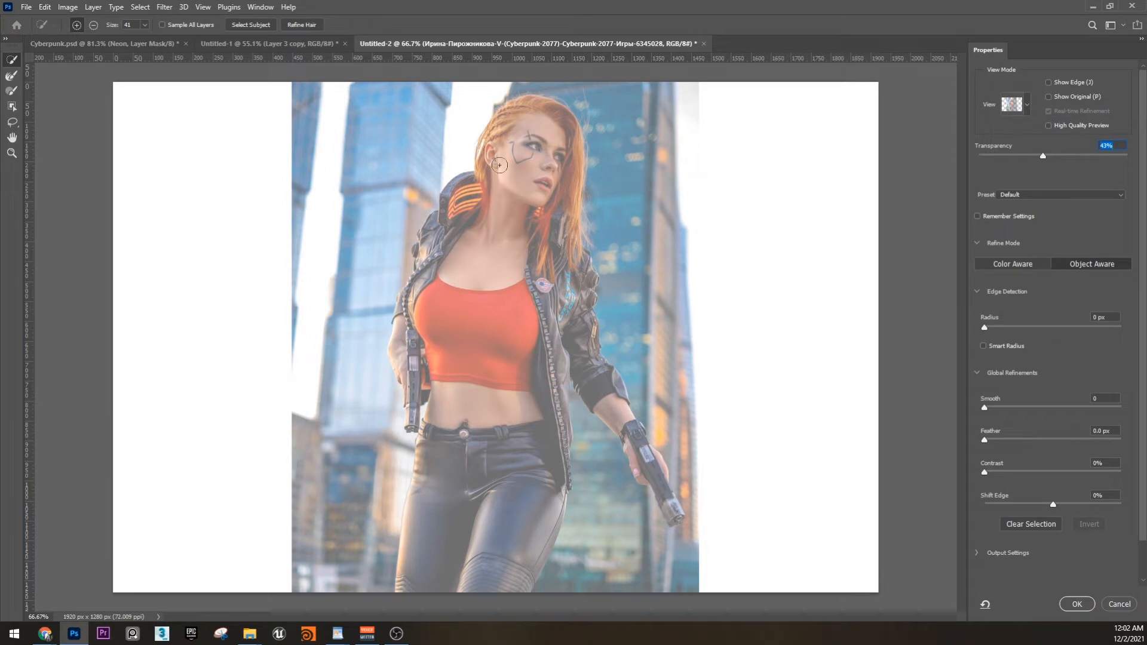
pyautogui.click(265, 26)
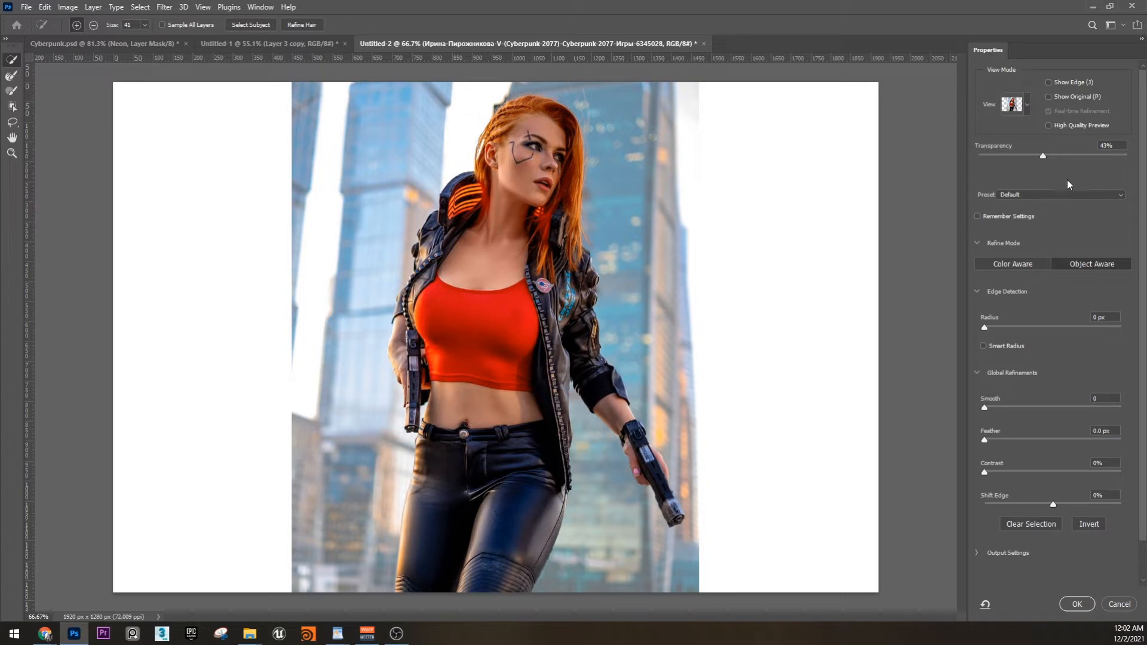
pyautogui.moveTo(1041, 156); pyautogui.dragTo(1127, 155)
pyautogui.click(1123, 146)
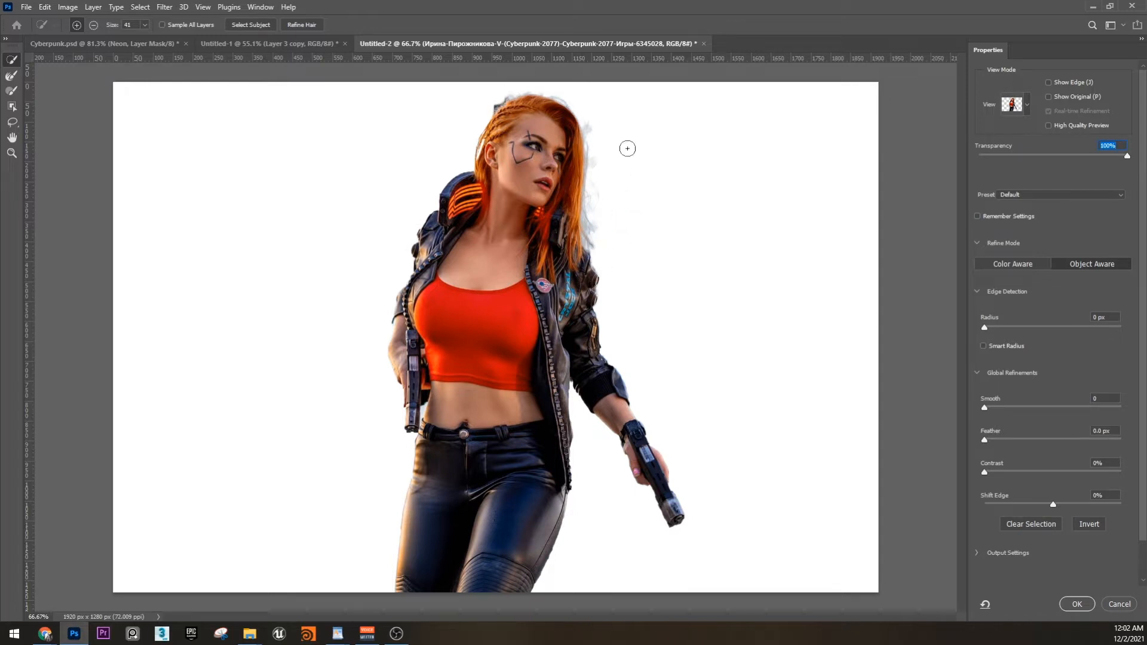
# Refine the woman's selection with Feather 8.4 px, Contrast 65% and Shift Edge -15%, and apply it.
pyautogui.moveTo(1020, 438); pyautogui.dragTo(1072, 471)
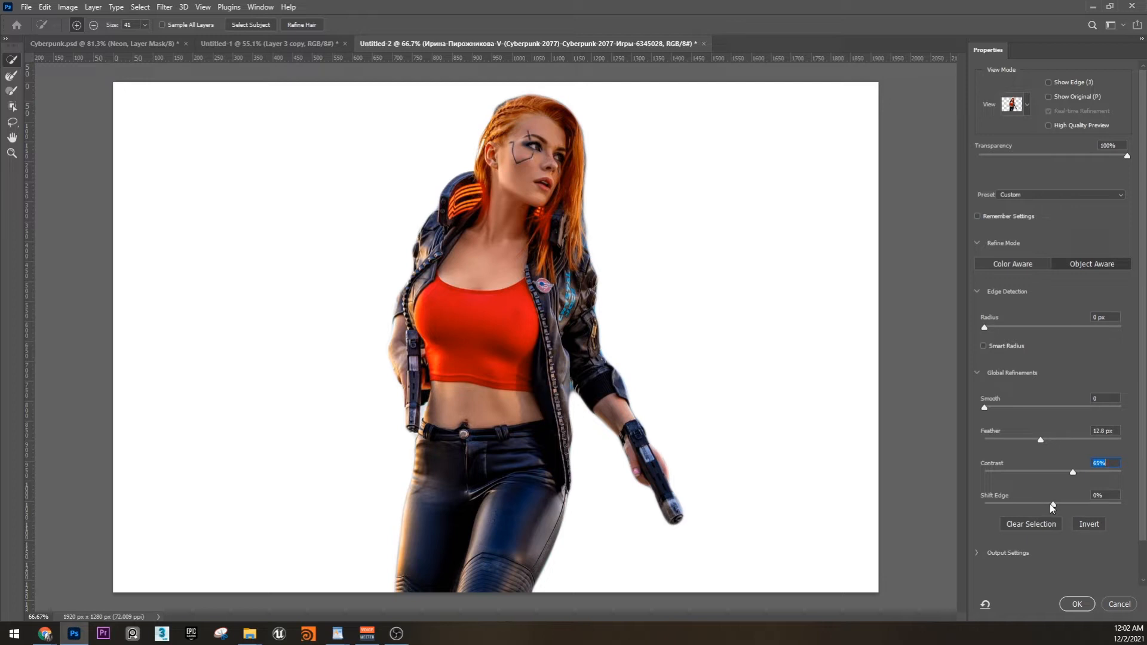
pyautogui.moveTo(1056, 503)
pyautogui.mouseDown()
pyautogui.moveTo(1027, 500)
pyautogui.moveTo(1041, 497)
pyautogui.mouseUp()
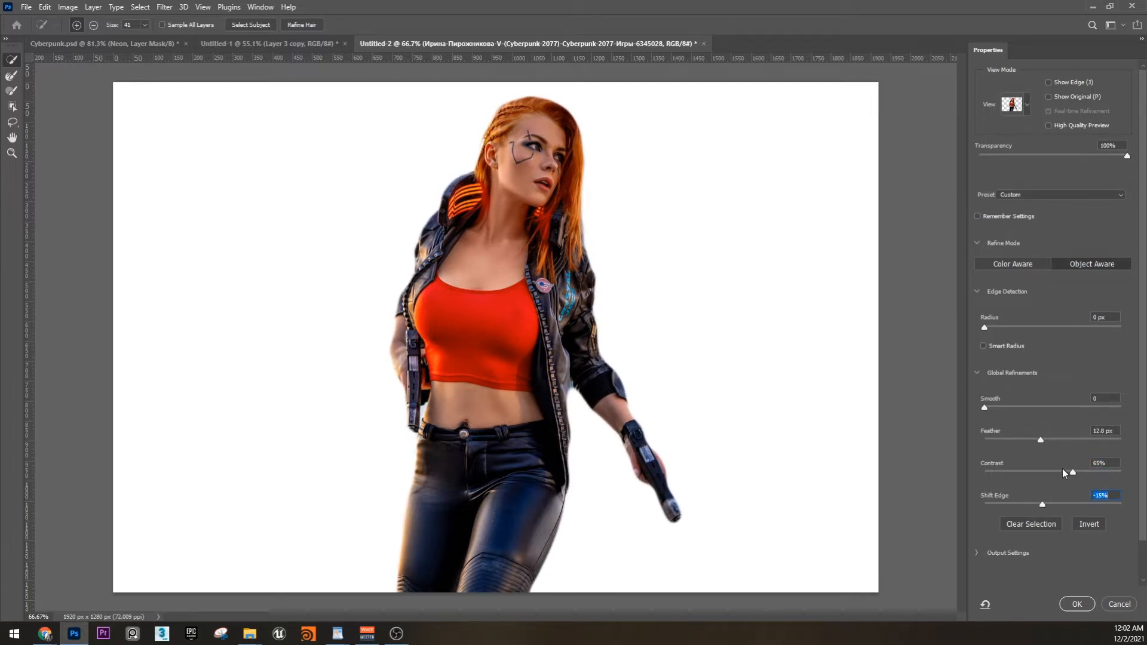
pyautogui.moveTo(1044, 442)
pyautogui.mouseDown()
pyautogui.moveTo(1011, 438)
pyautogui.moveTo(1033, 440)
pyautogui.mouseUp()
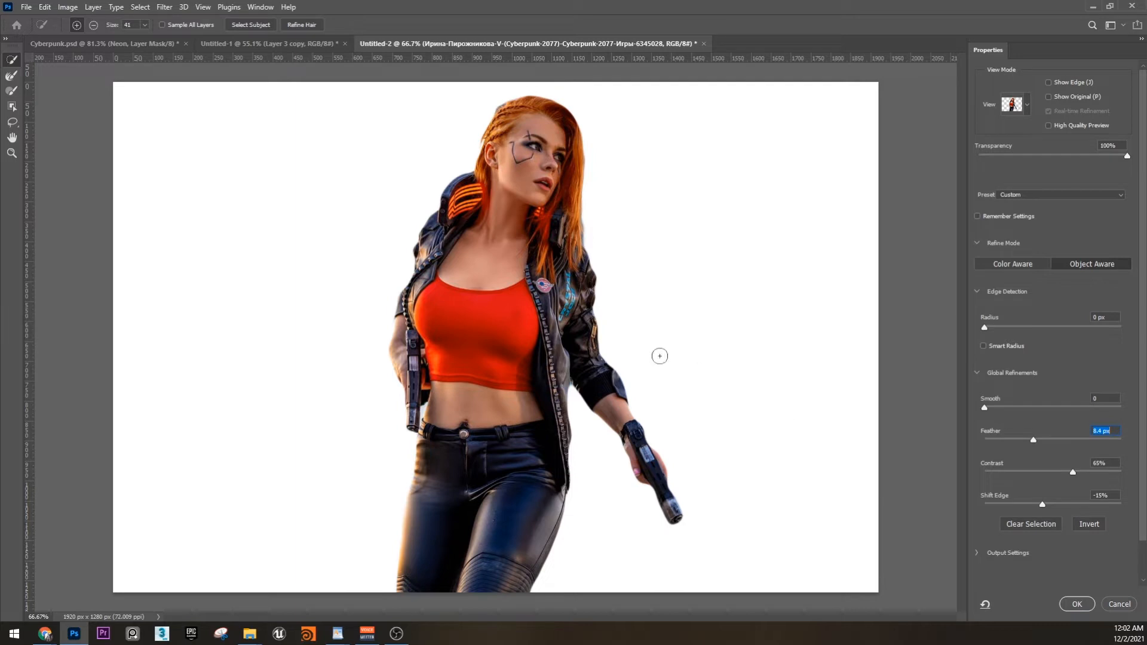
pyautogui.click(1083, 603)
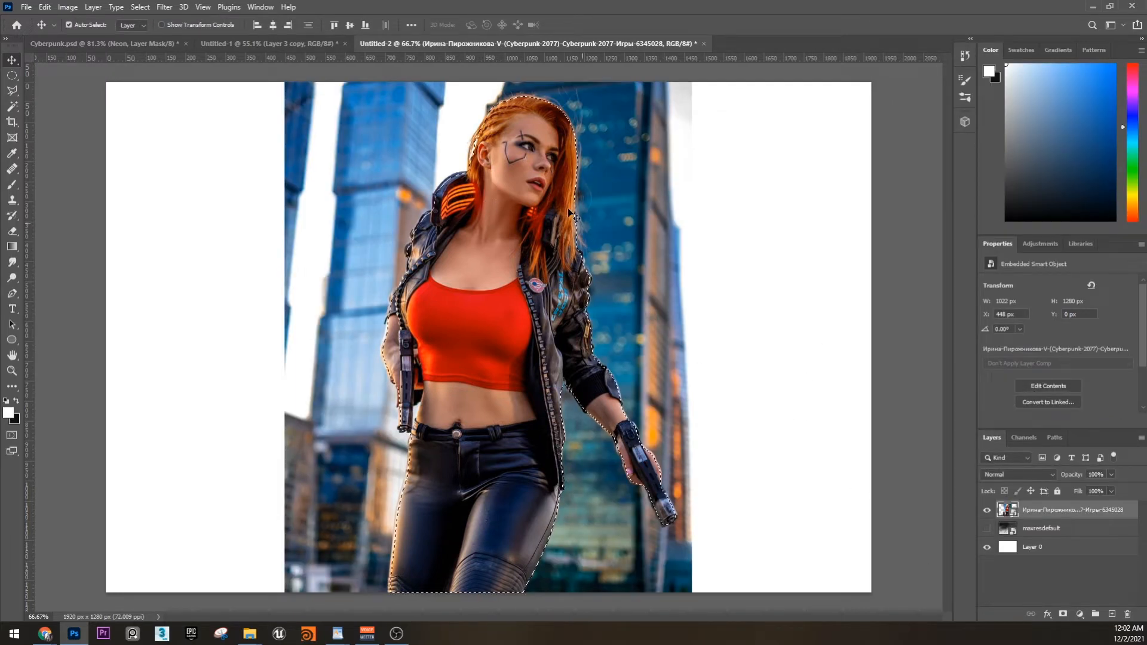
# Copy the selected woman onto a new layer and delete the original photo layer.
pyautogui.click(13, 77)
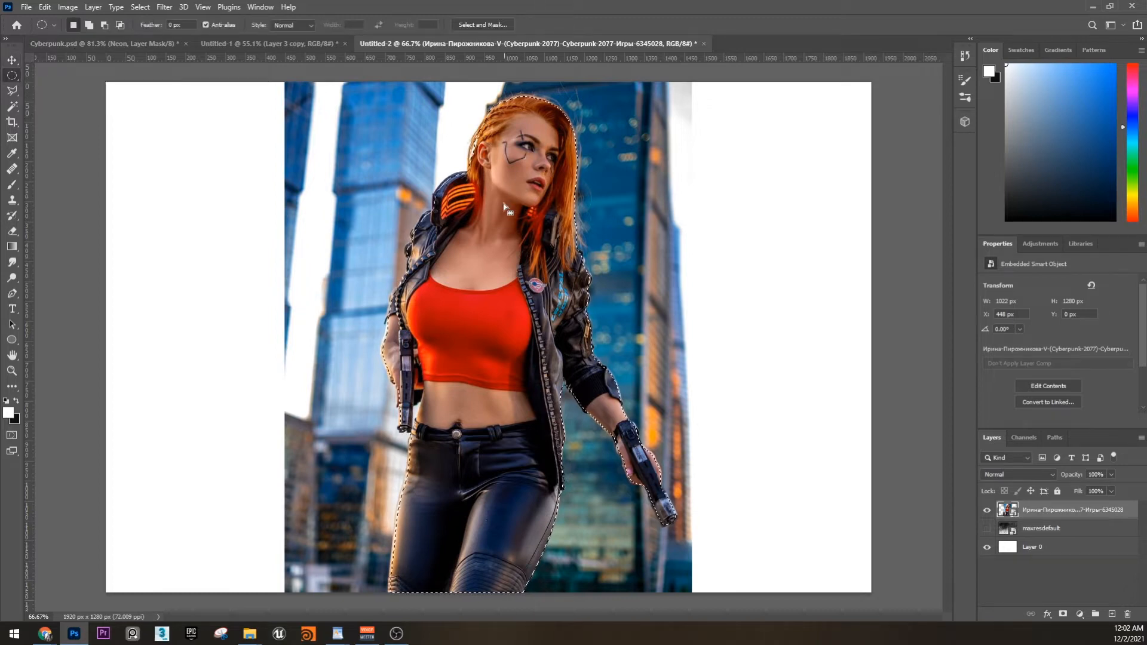
pyautogui.rightClick(519, 172)
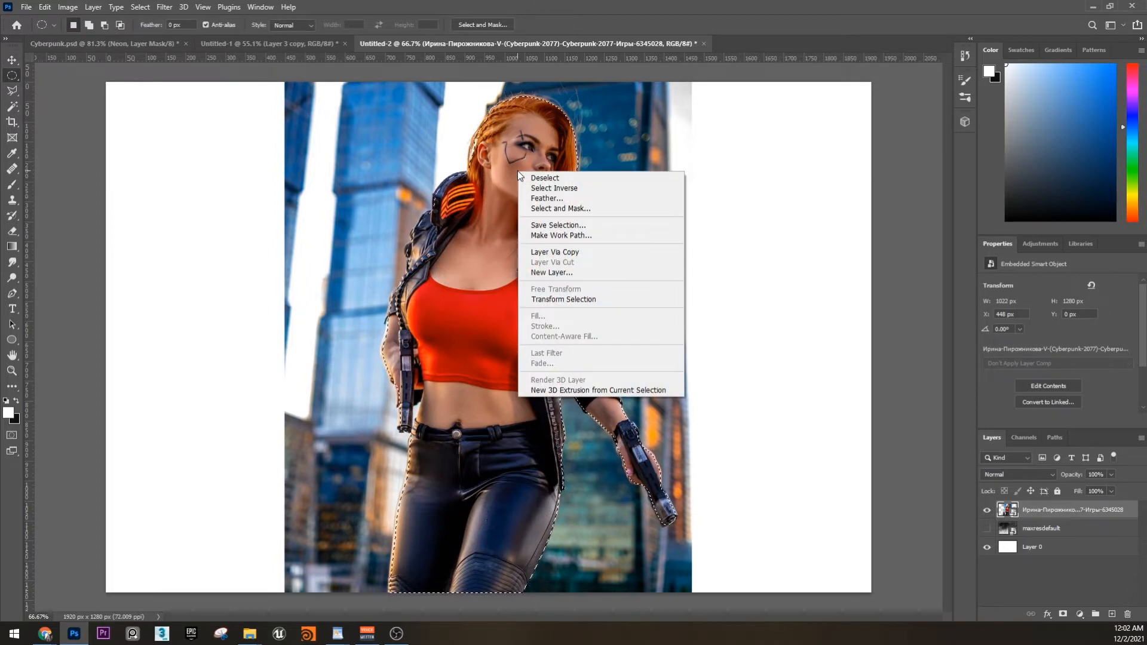
pyautogui.click(592, 252)
pyautogui.click(1078, 530)
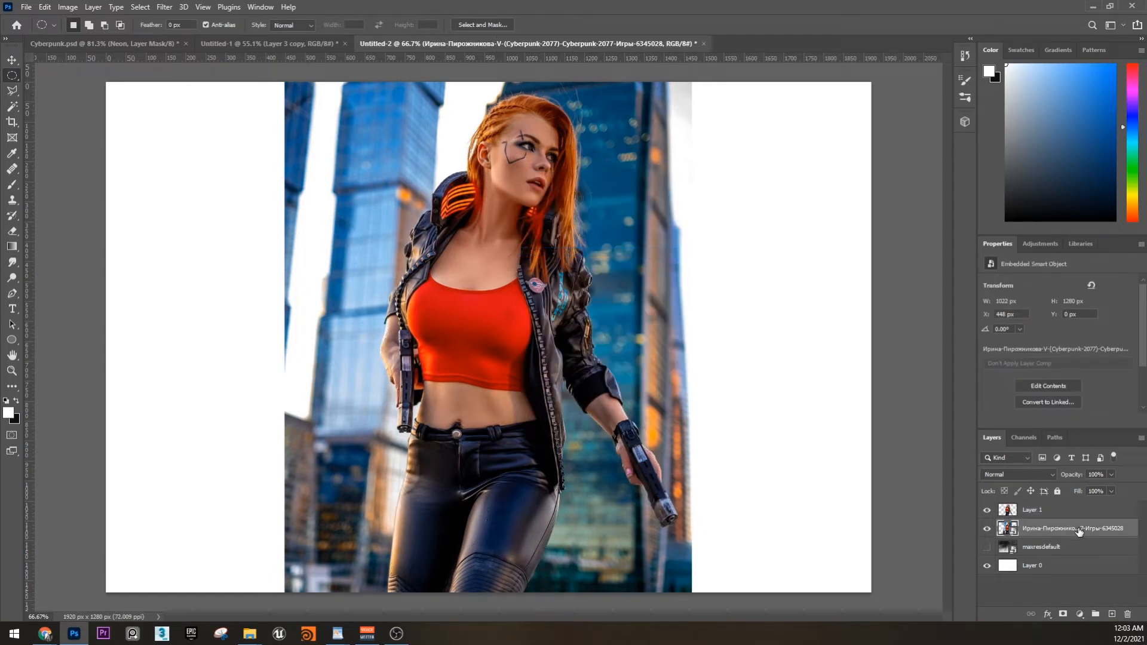
pyautogui.press('Delete')
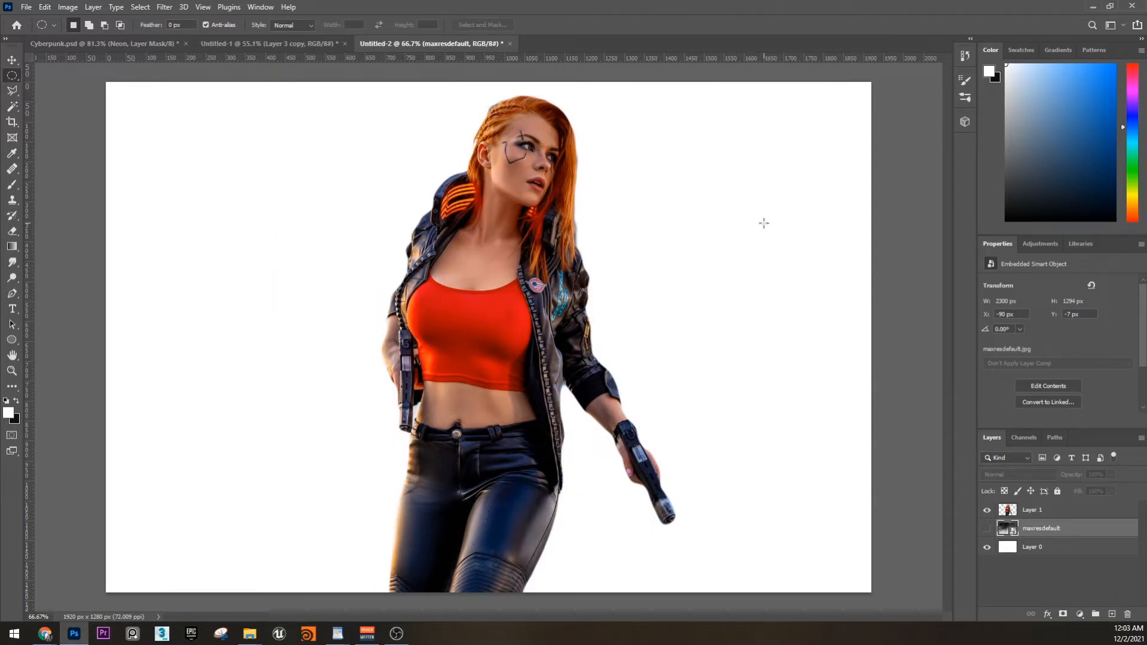
# Add a layer beneath the woman and fill it with a radial gradient from mid-grey at her torso to near-black (#0d0e0e) outwards.
pyautogui.click(1111, 614)
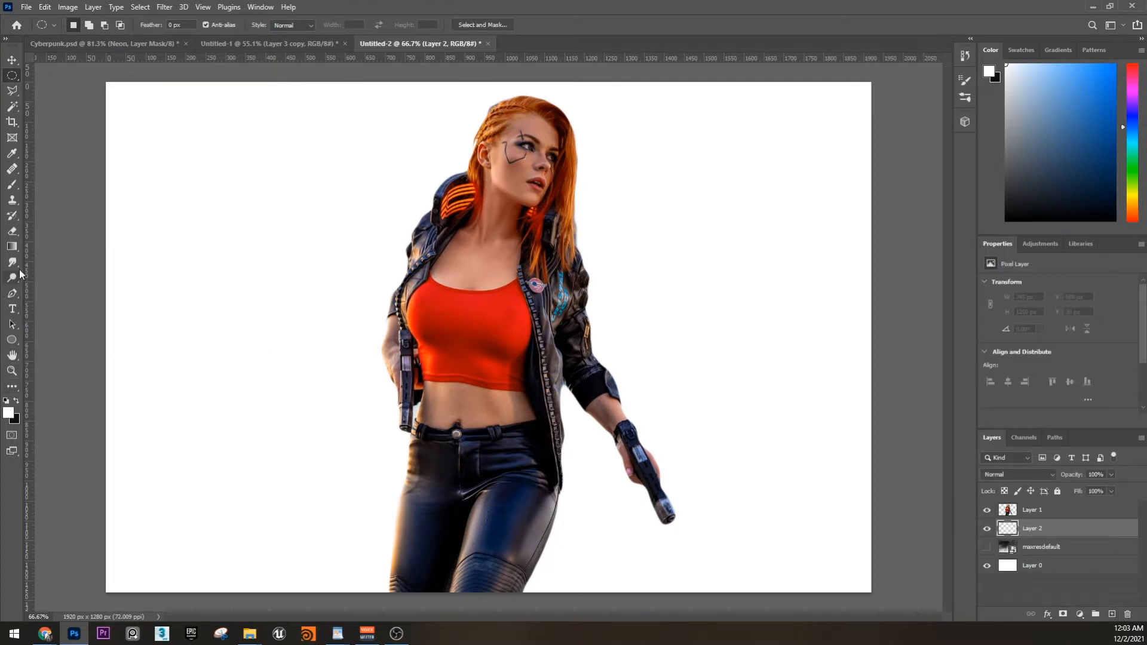
pyautogui.click(17, 248)
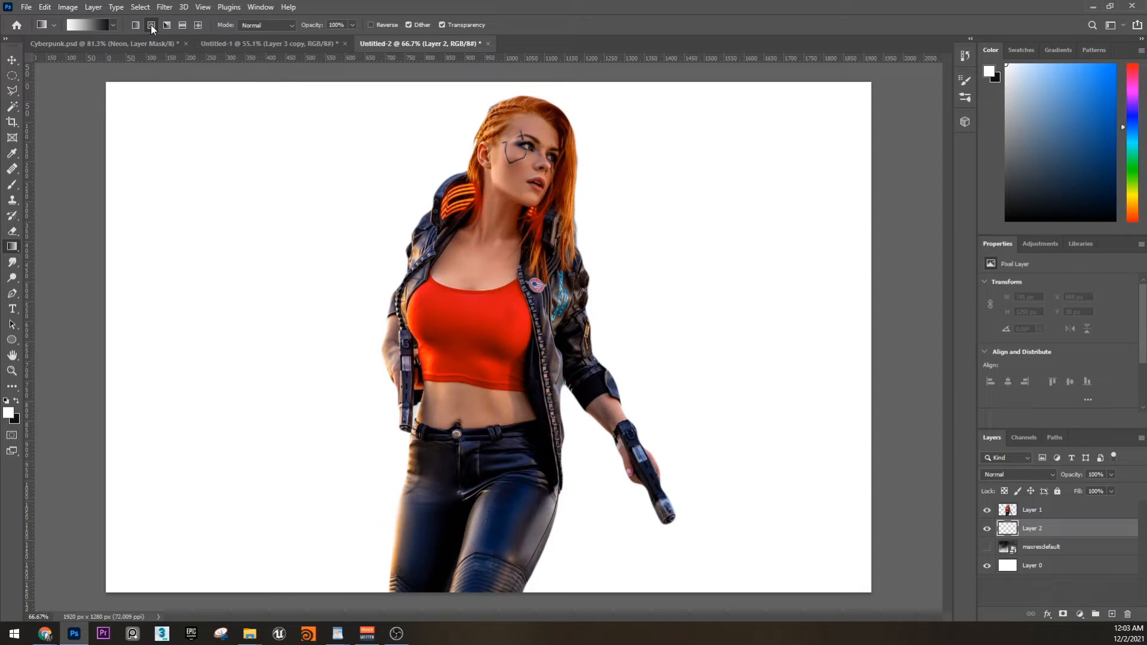
pyautogui.click(9, 413)
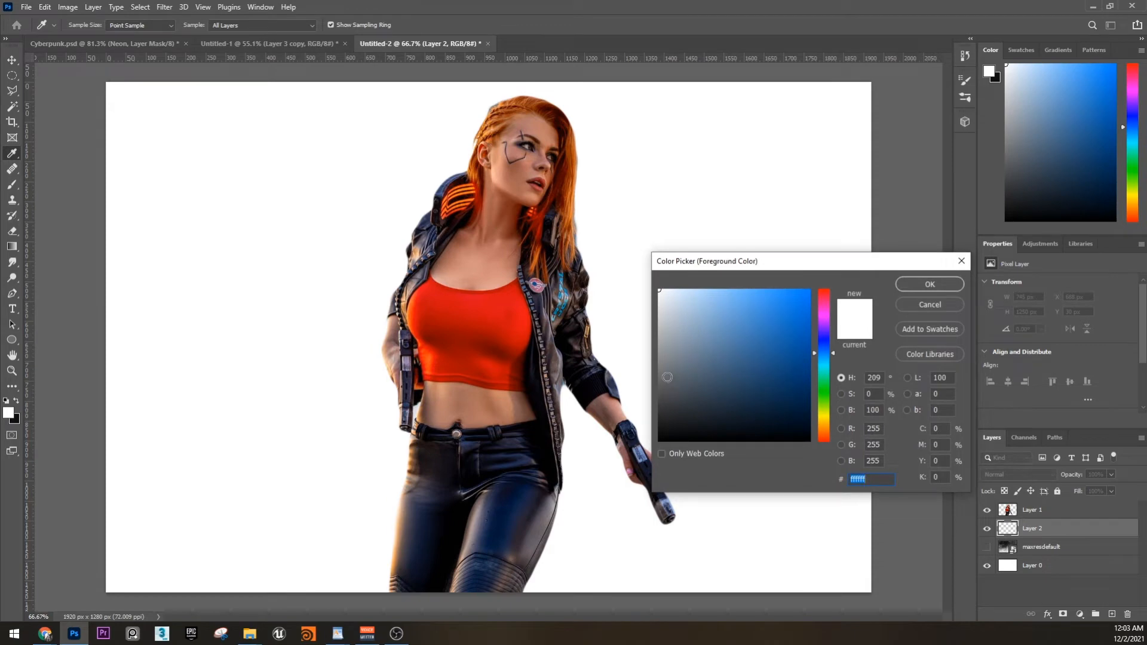
pyautogui.click(667, 376)
pyautogui.click(912, 282)
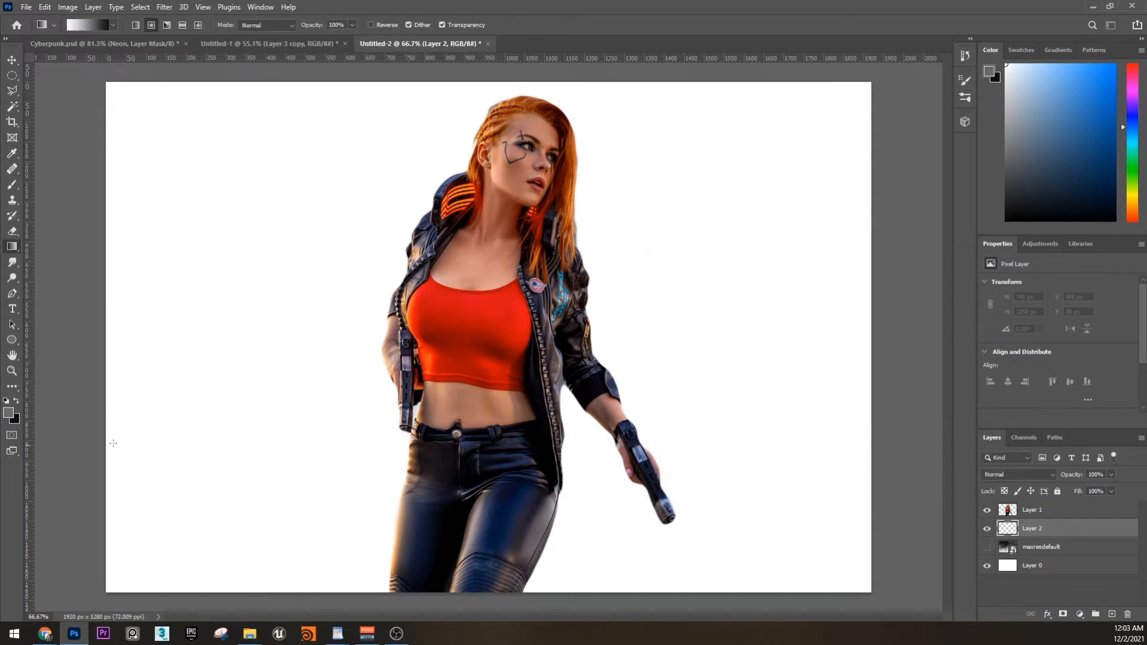
pyautogui.click(18, 419)
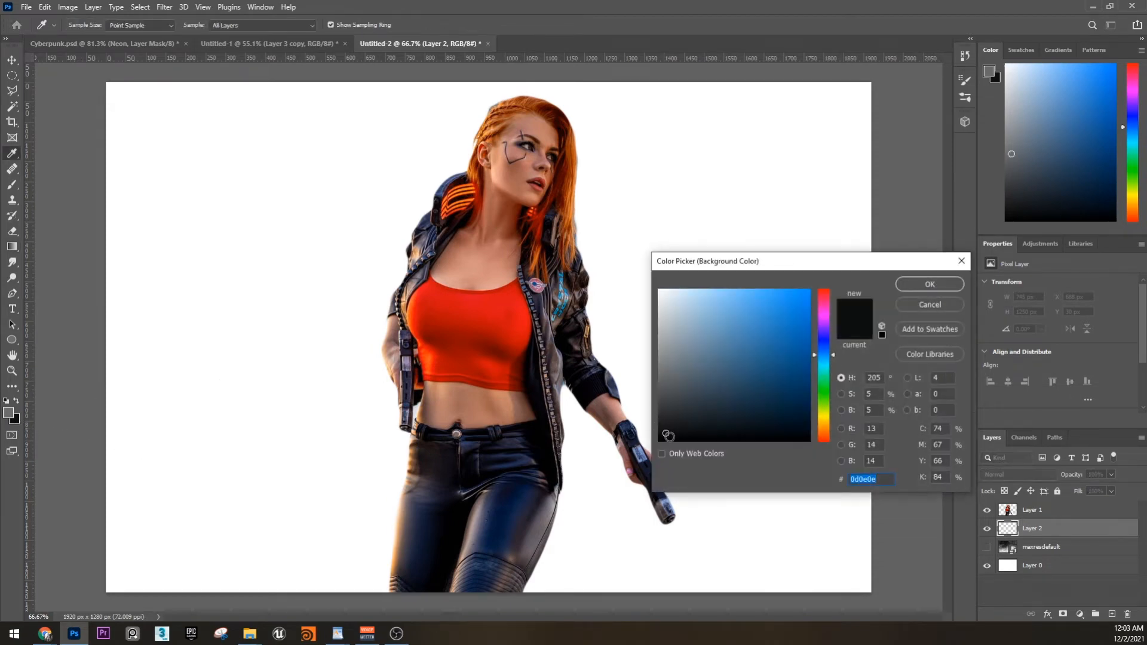
pyautogui.moveTo(665, 428); pyautogui.dragTo(667, 433)
pyautogui.click(932, 284)
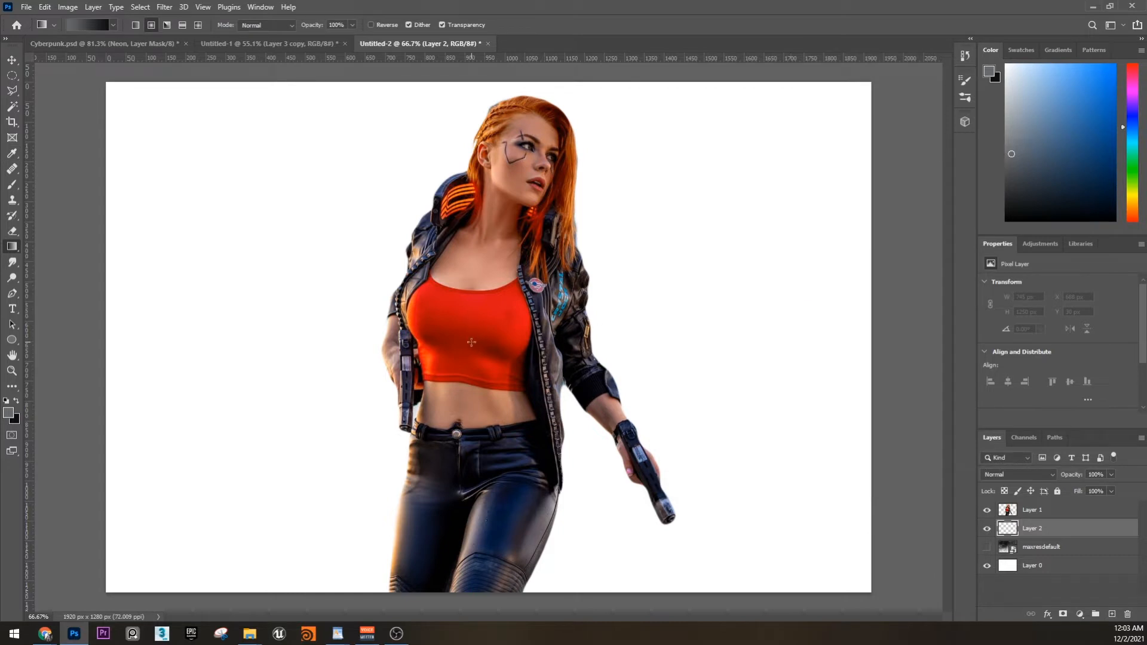
pyautogui.moveTo(473, 341); pyautogui.dragTo(482, 74)
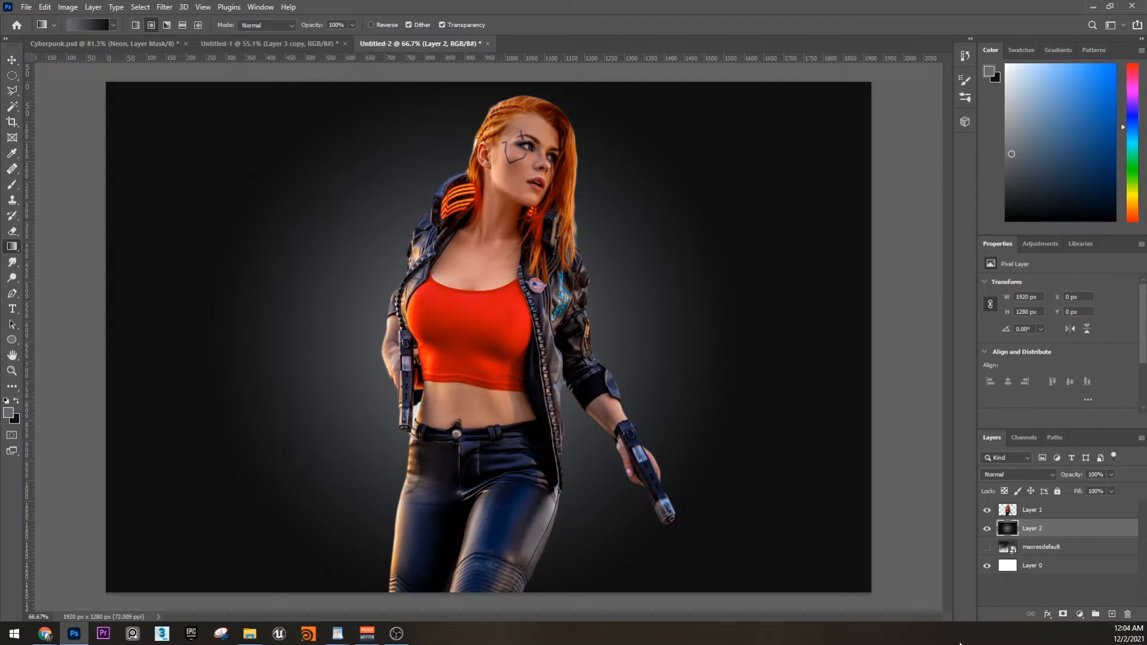
# Add a Curves adjustment layer above the woman's layer and clip it to that layer.
pyautogui.click(1079, 614)
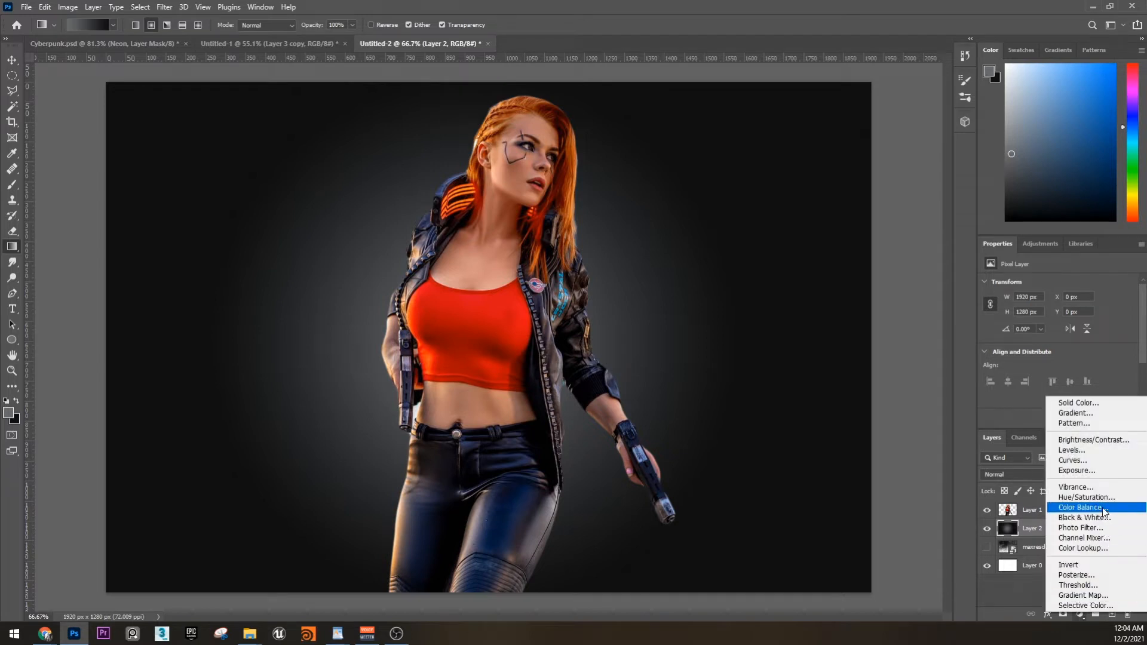
pyautogui.click(1093, 460)
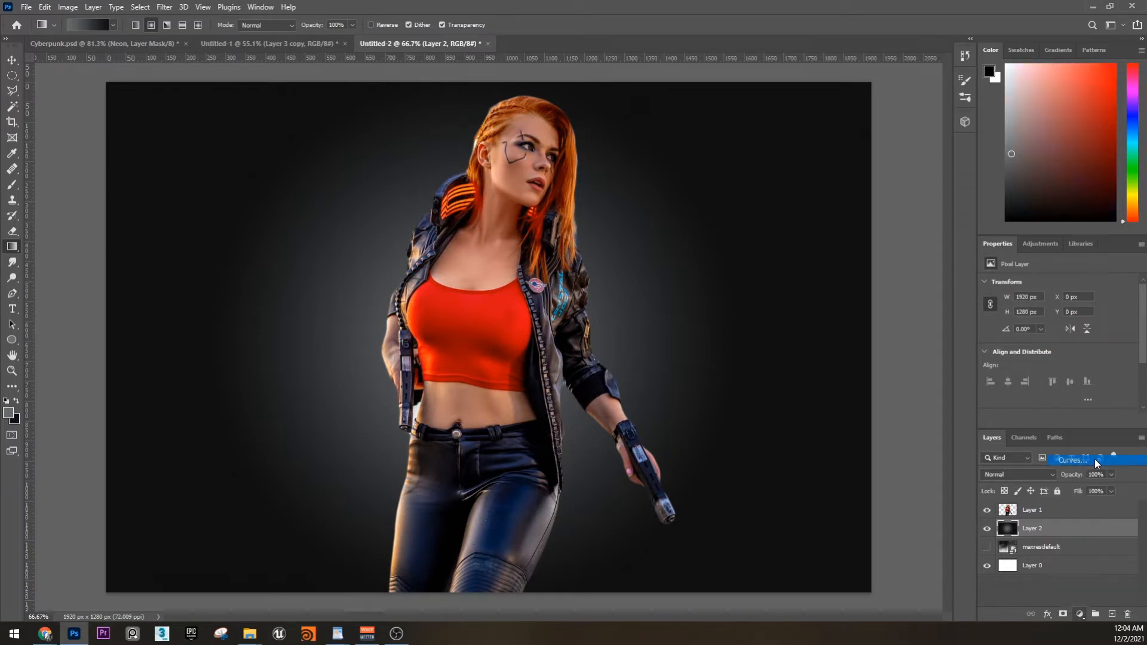
pyautogui.moveTo(1058, 529); pyautogui.dragTo(1082, 507)
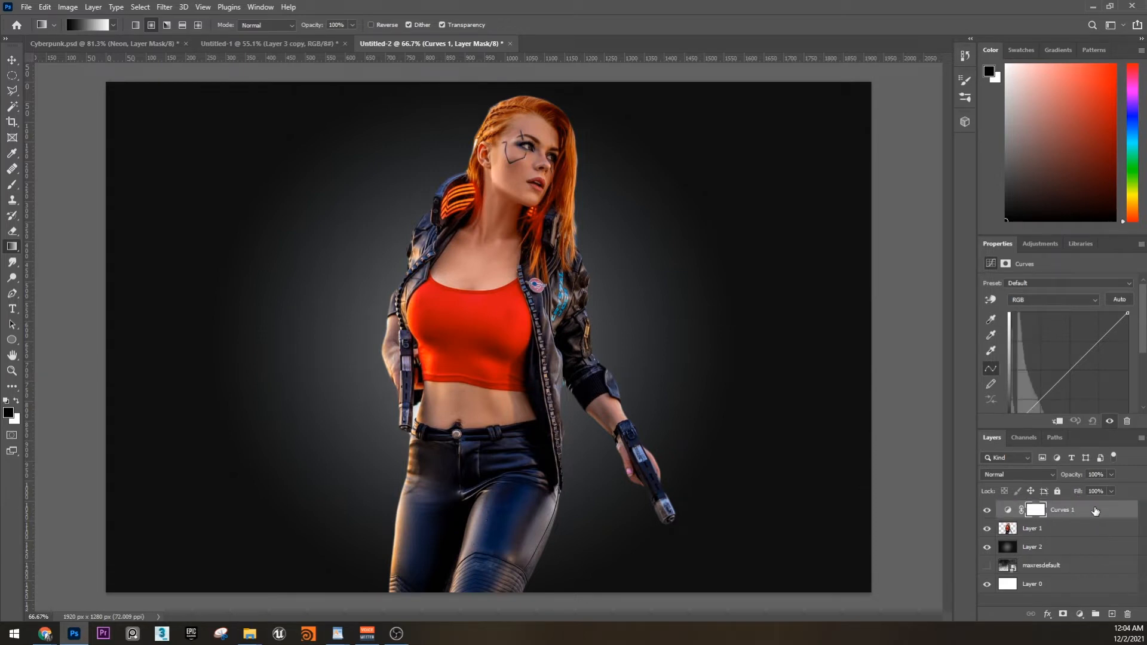
pyautogui.click(1007, 509)
pyautogui.rightClick(1086, 511)
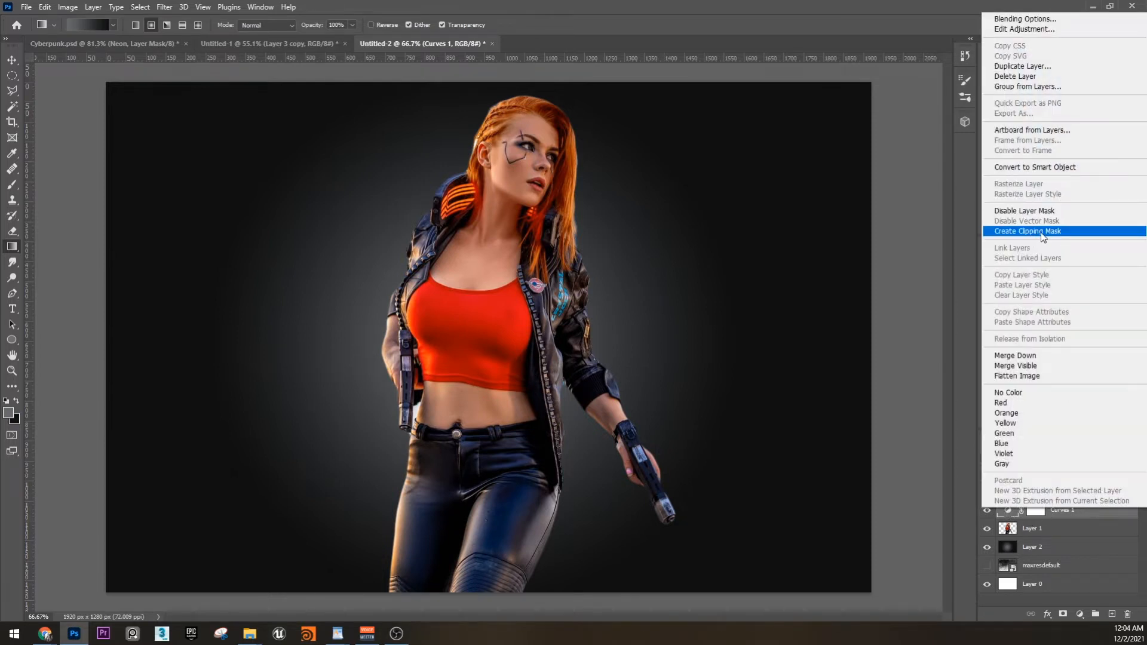
pyautogui.click(1040, 232)
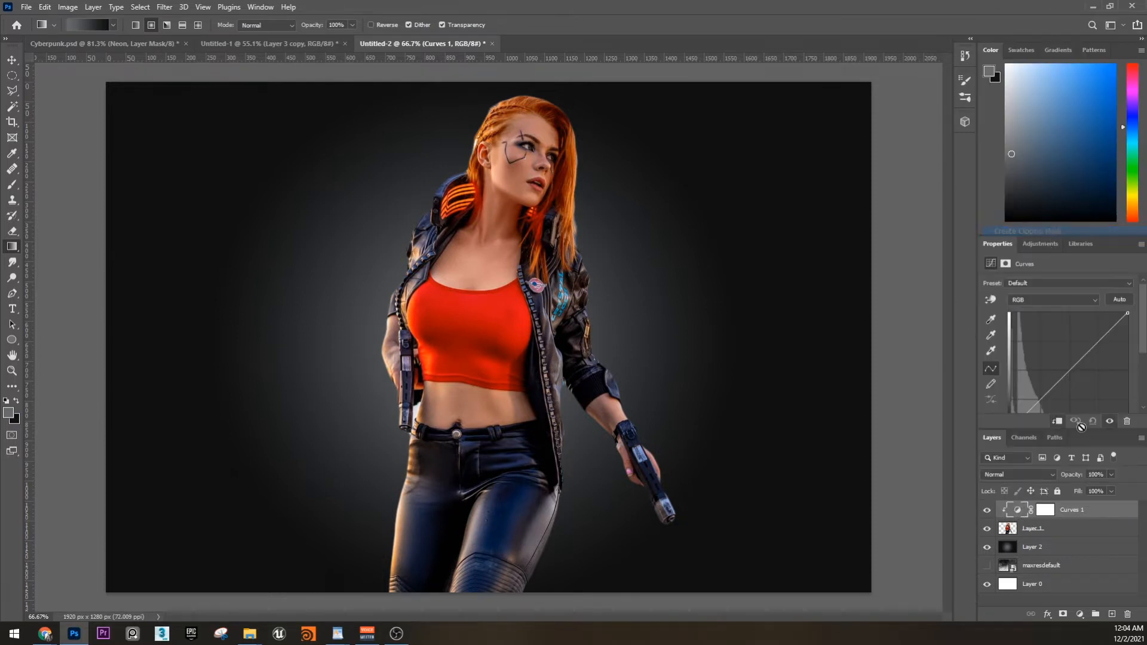
# Set the auto correction algorithm of the clipped Curves layer to Enhance Per Channel Contrast.
pyautogui.click(1048, 527)
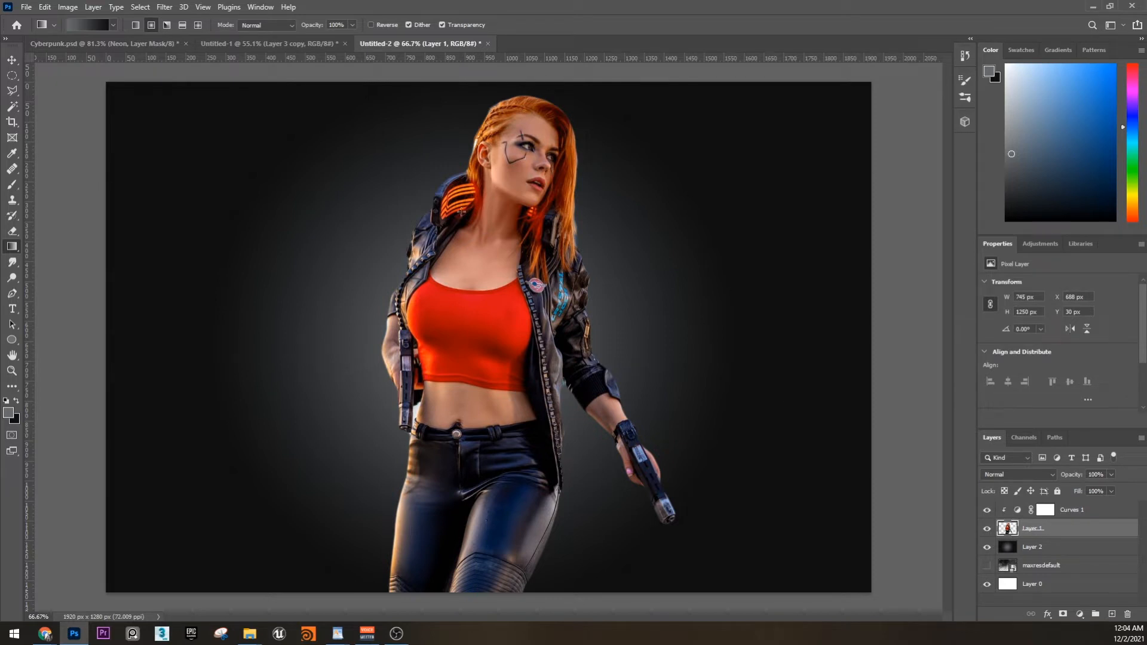
pyautogui.click(1102, 510)
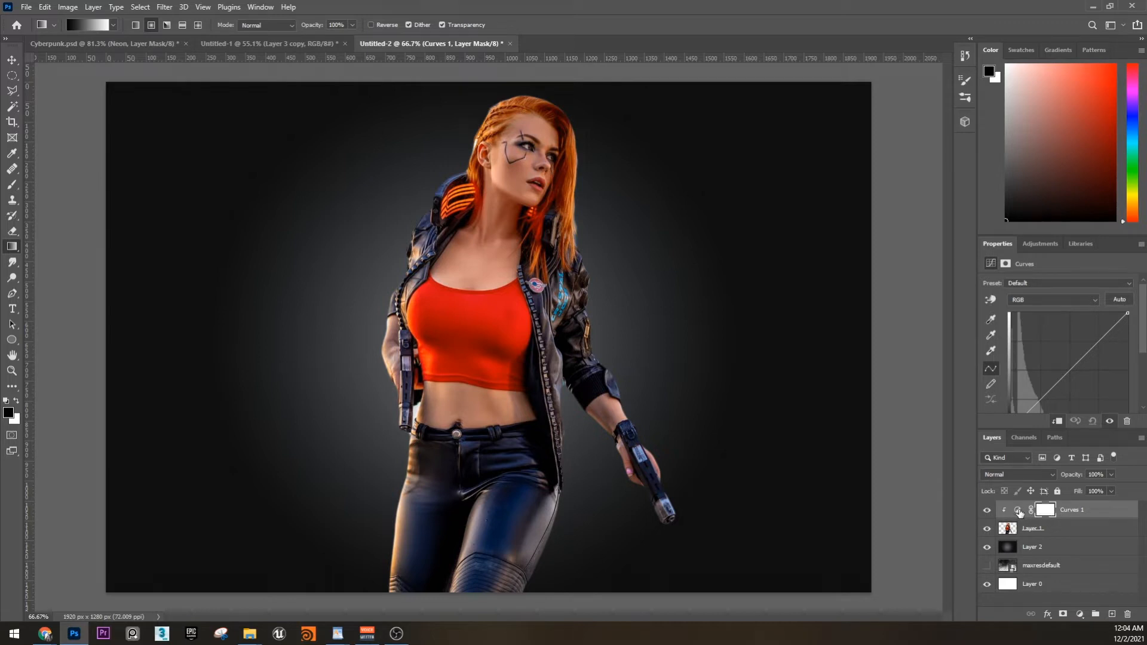
pyautogui.click(1018, 511)
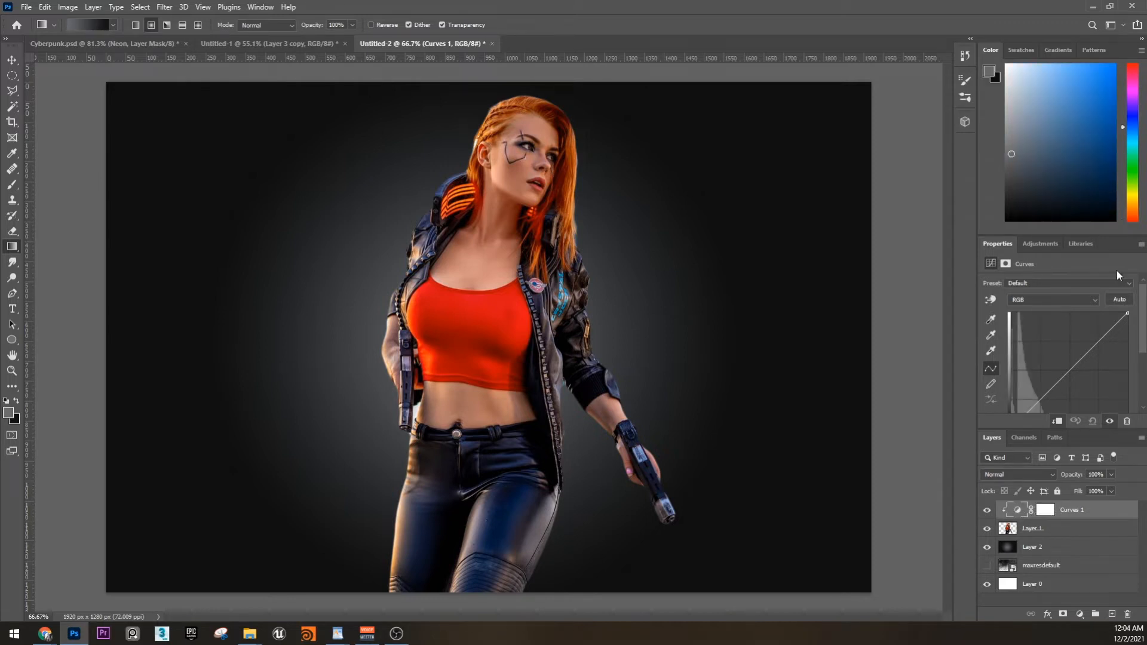
pyautogui.click(1140, 245)
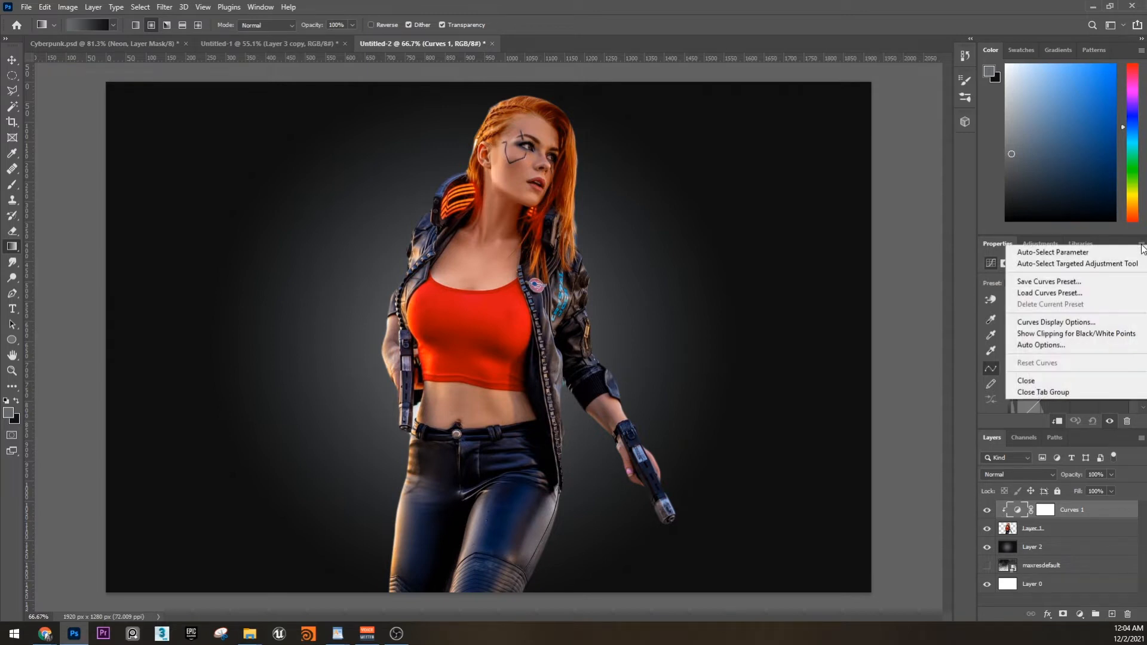
pyautogui.click(1041, 345)
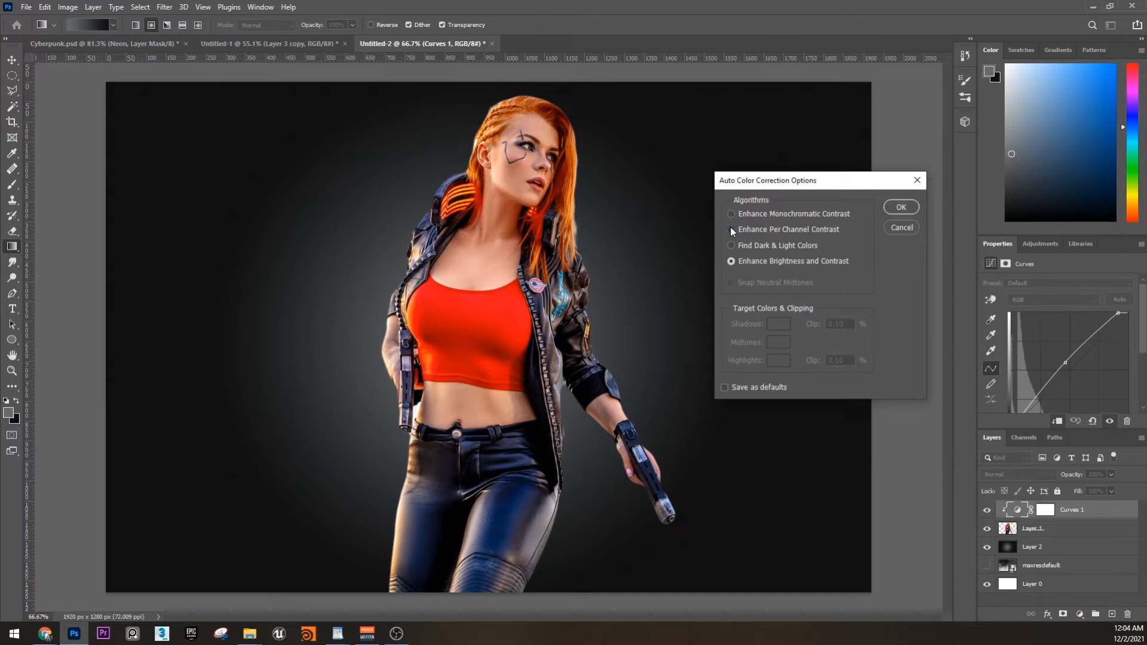
pyautogui.click(730, 228)
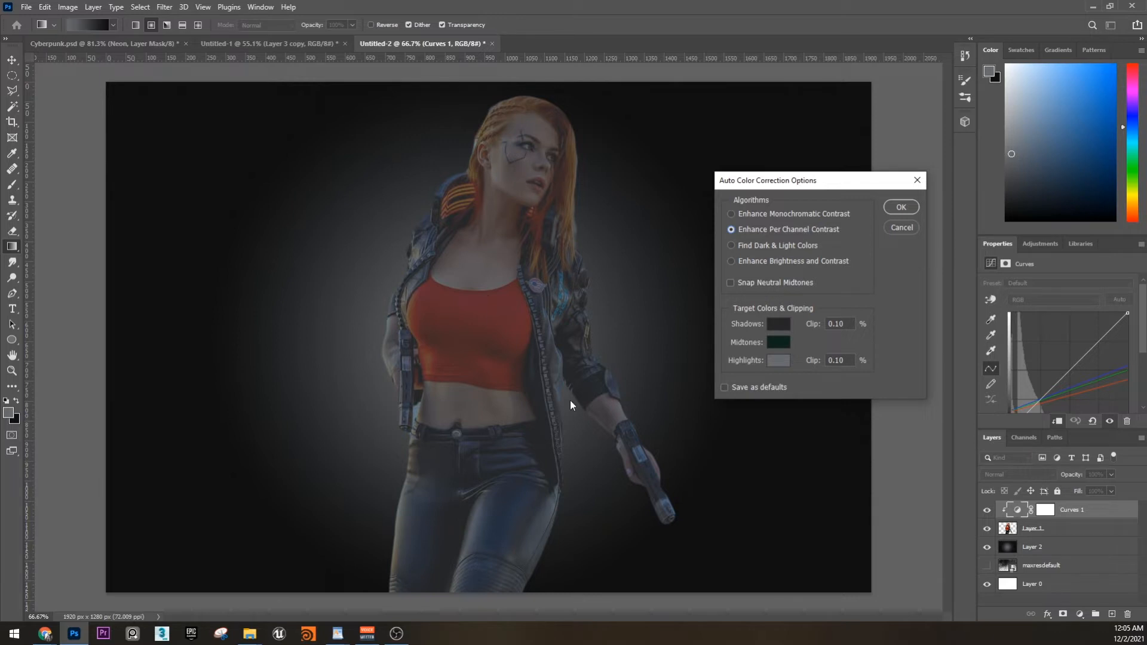
# Sample the near-black lower-left corner of the background (#0f0f0f) as the target colour for the shadows.
pyautogui.click(778, 324)
pyautogui.click(135, 540)
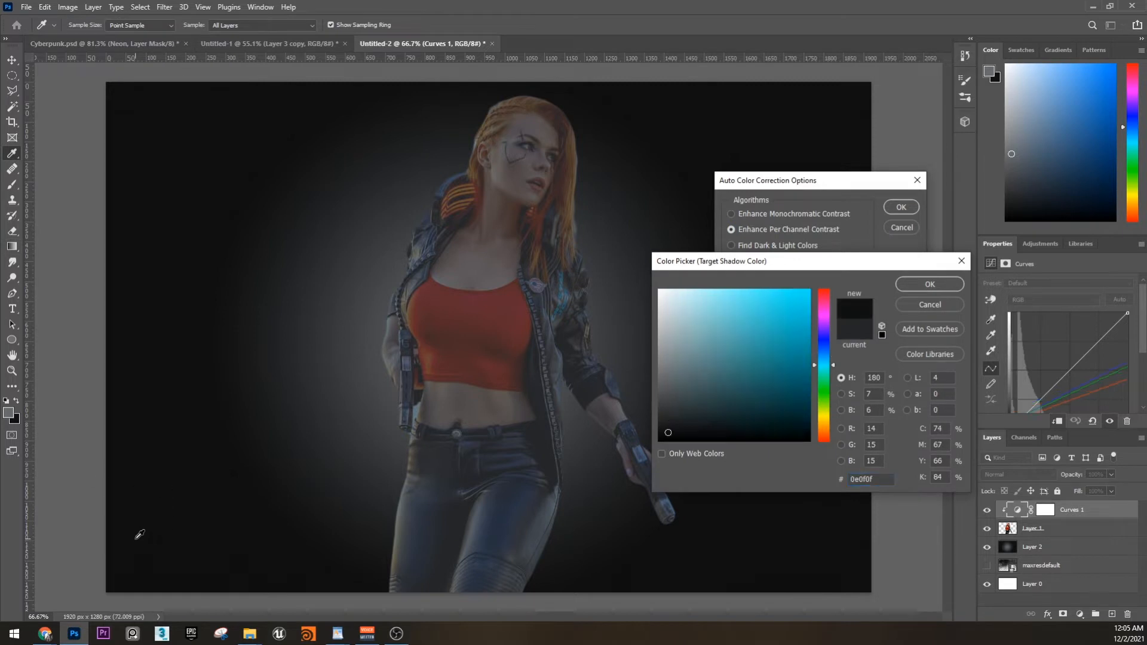
pyautogui.click(132, 545)
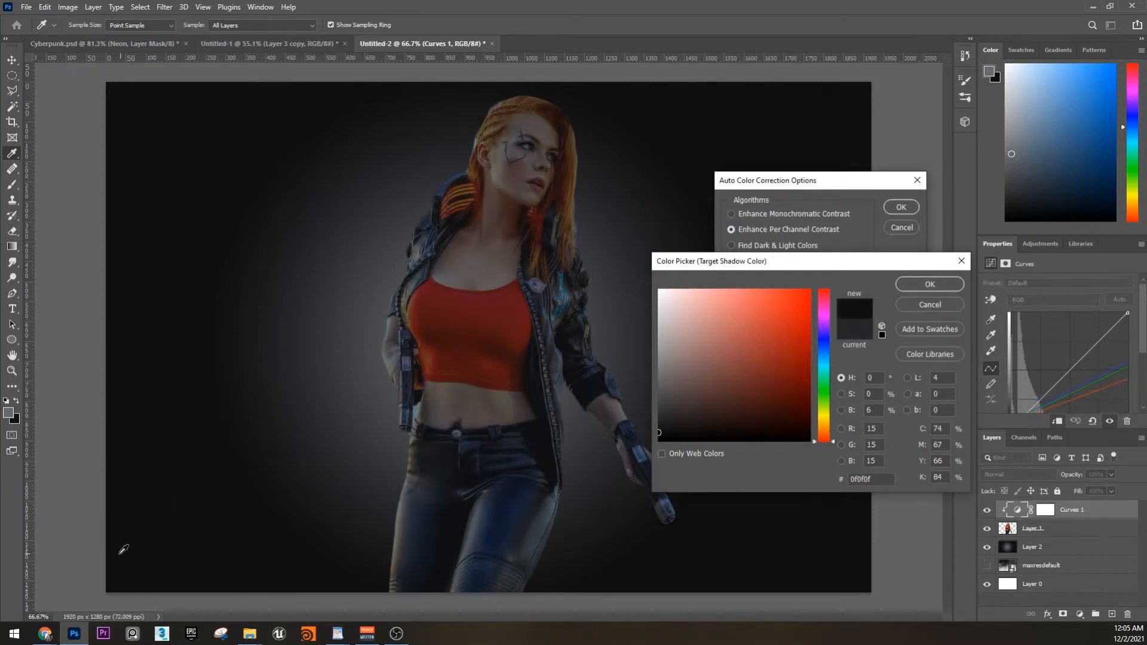
pyautogui.click(908, 284)
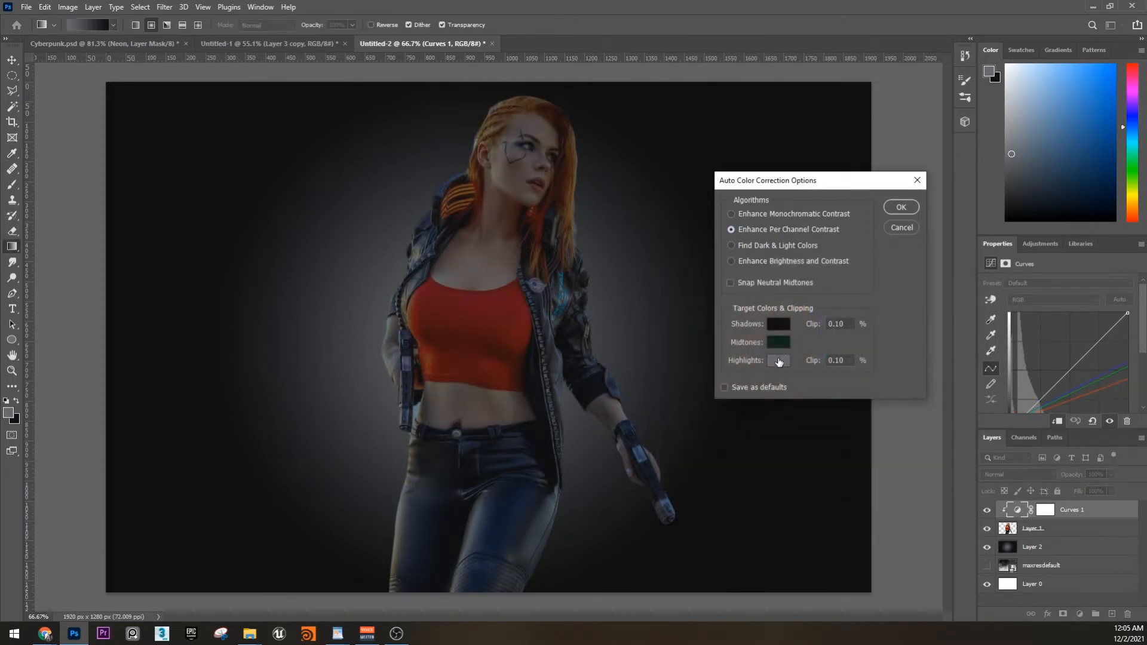
# Sample the grey background glow beside the woman's arm as the highlights target colour and apply the correction without saving the colours as defaults.
pyautogui.click(778, 360)
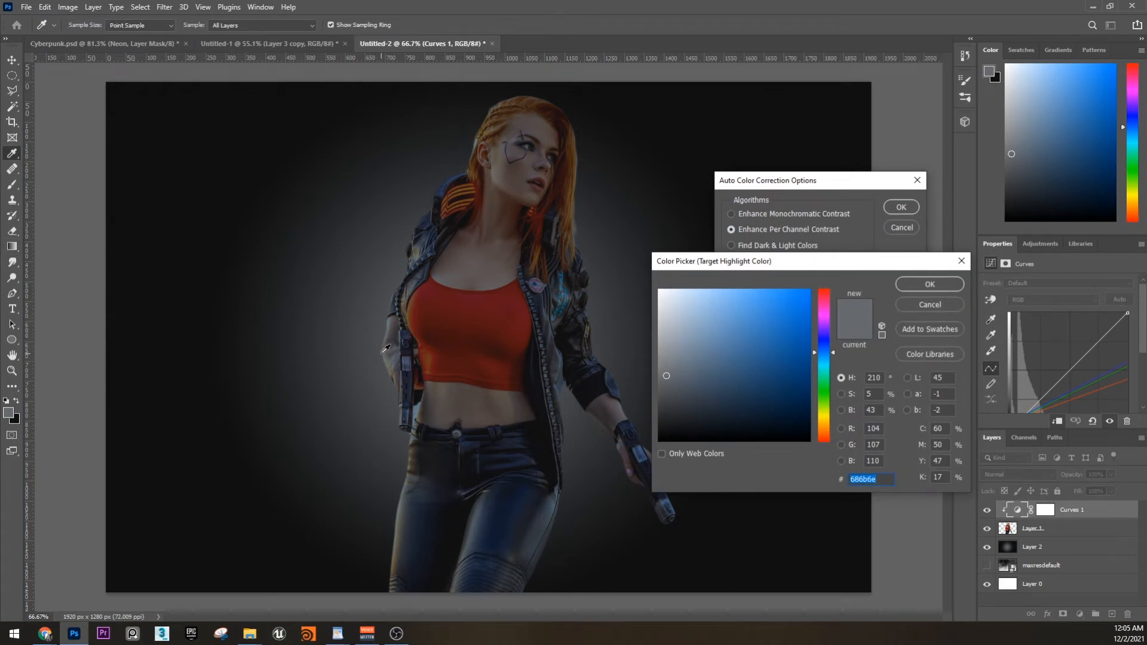
pyautogui.click(382, 352)
pyautogui.moveTo(676, 405); pyautogui.dragTo(668, 379)
pyautogui.click(930, 284)
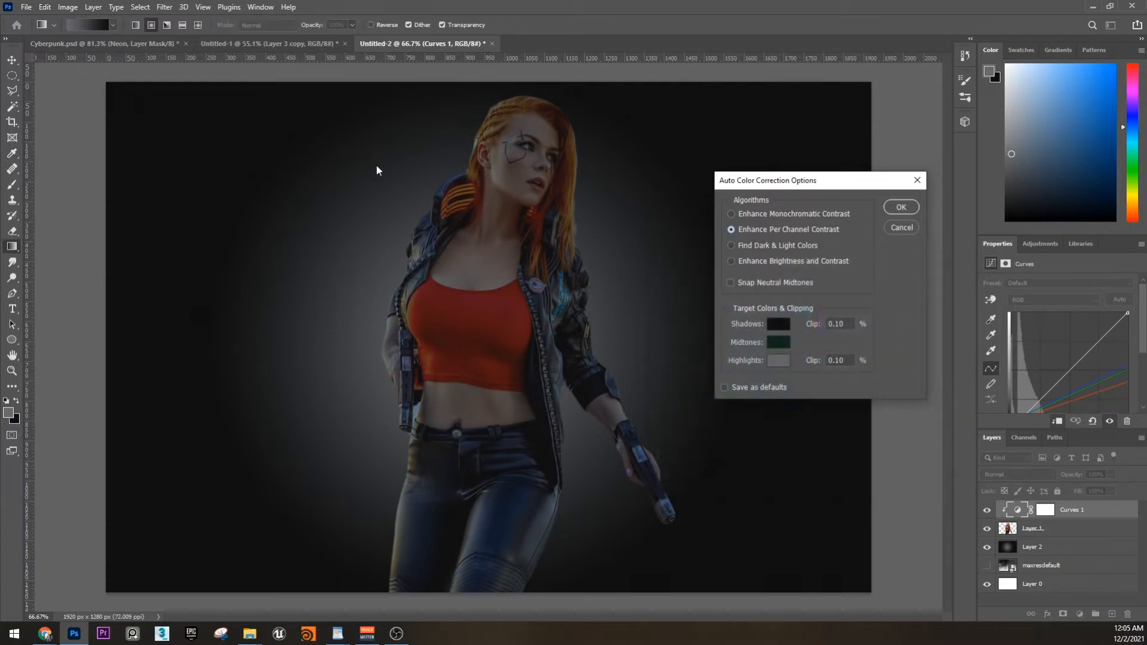
pyautogui.click(904, 207)
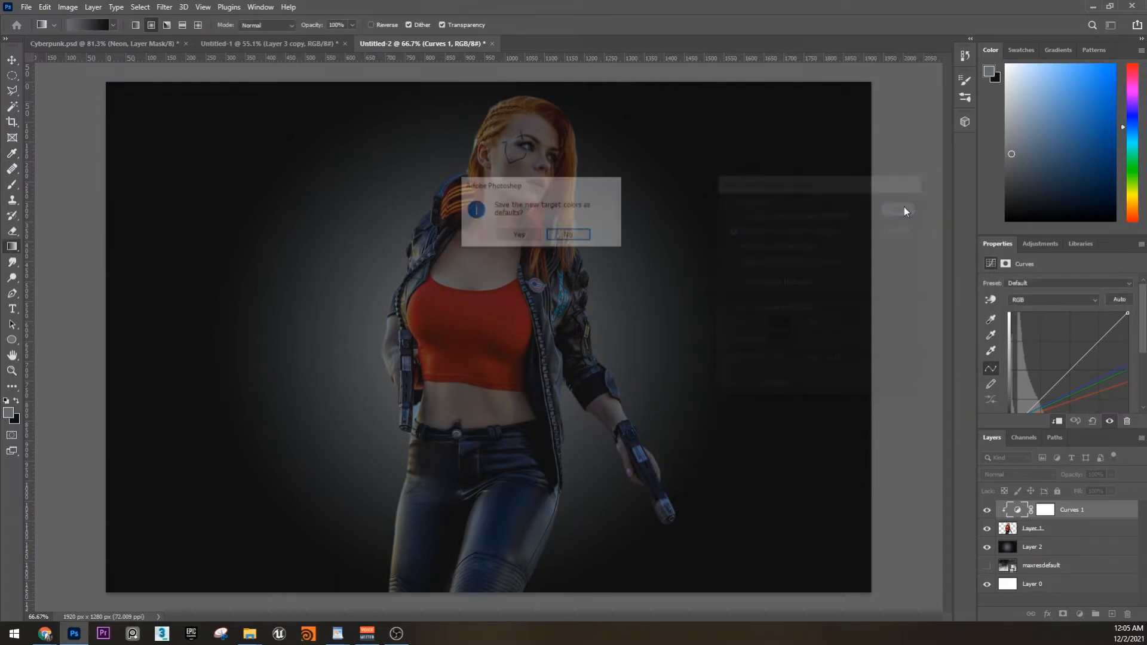
pyautogui.click(572, 237)
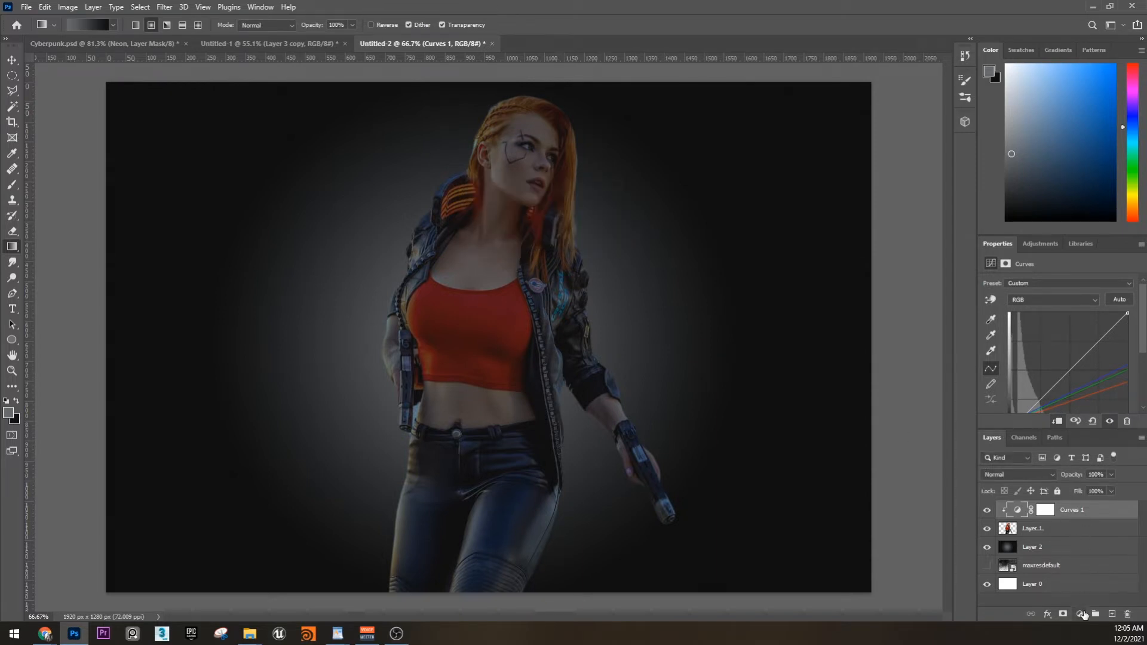
# Shape the clipped Curves layer's RGB curve into an S with darker shadows and strongly raised midtones and highlights.
pyautogui.click(1078, 613)
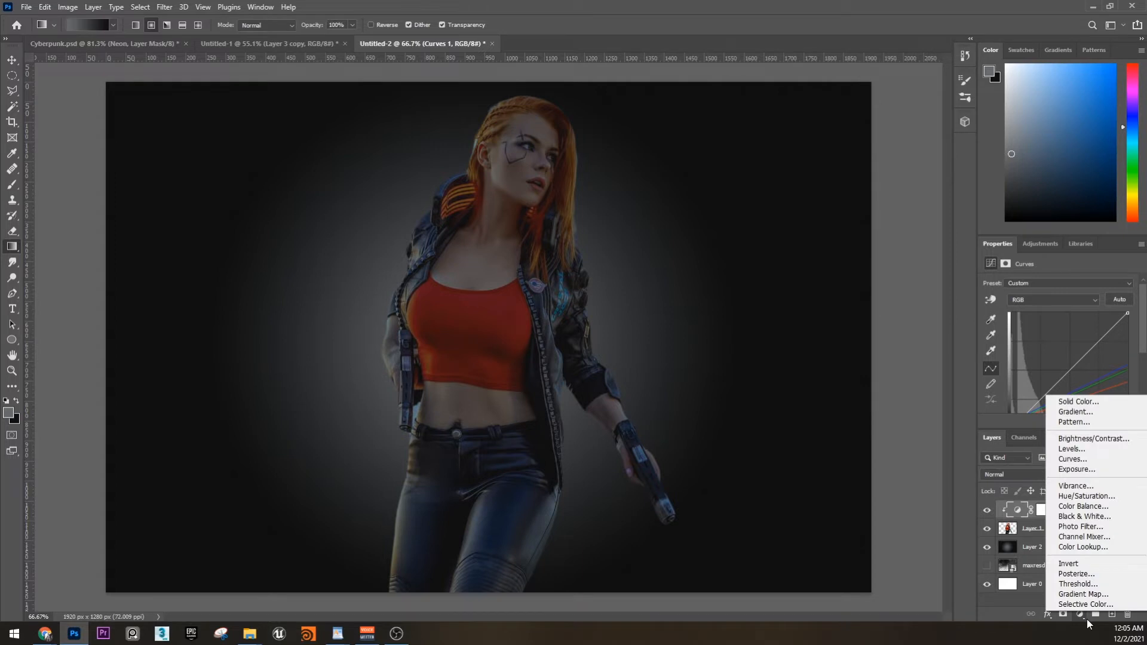
pyautogui.click(1088, 263)
pyautogui.scroll(-1, 1077, 380)
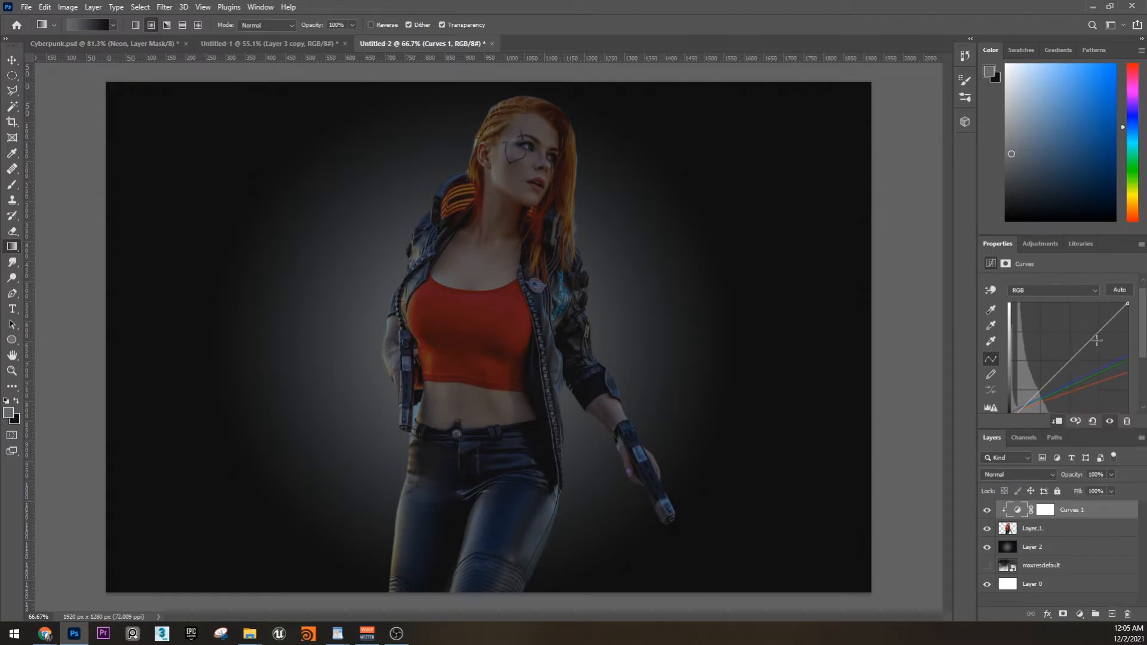
pyautogui.scroll(-3, 1046, 387)
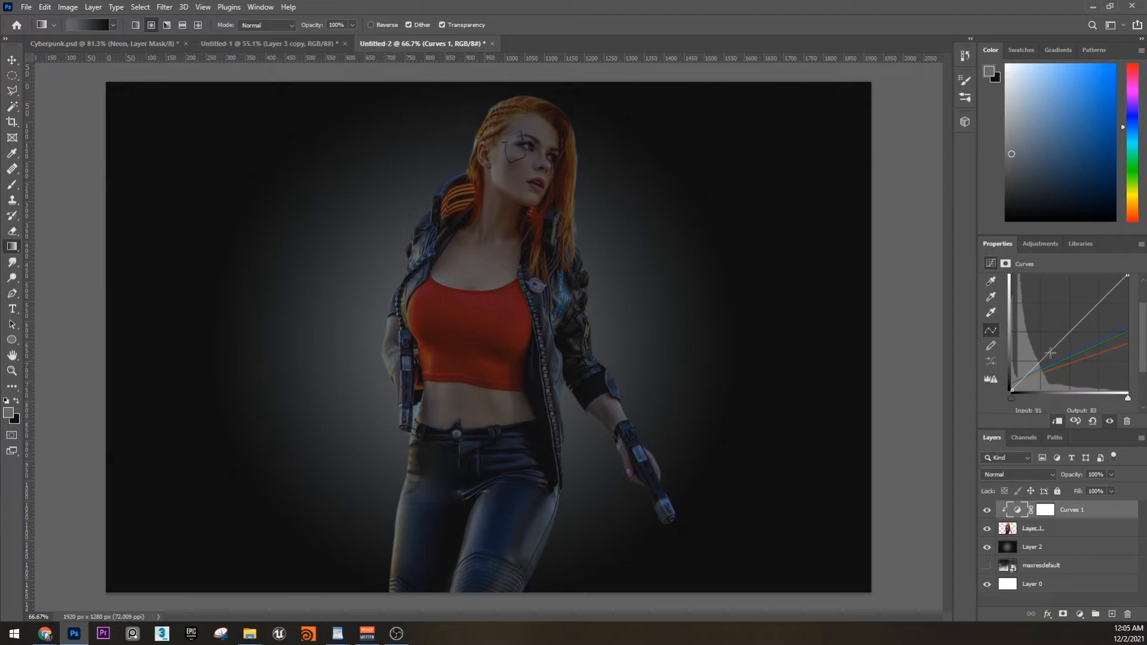
pyautogui.moveTo(1049, 352); pyautogui.dragTo(1049, 361)
pyautogui.moveTo(1101, 305); pyautogui.dragTo(1082, 287)
pyautogui.moveTo(1067, 326); pyautogui.dragTo(1041, 361)
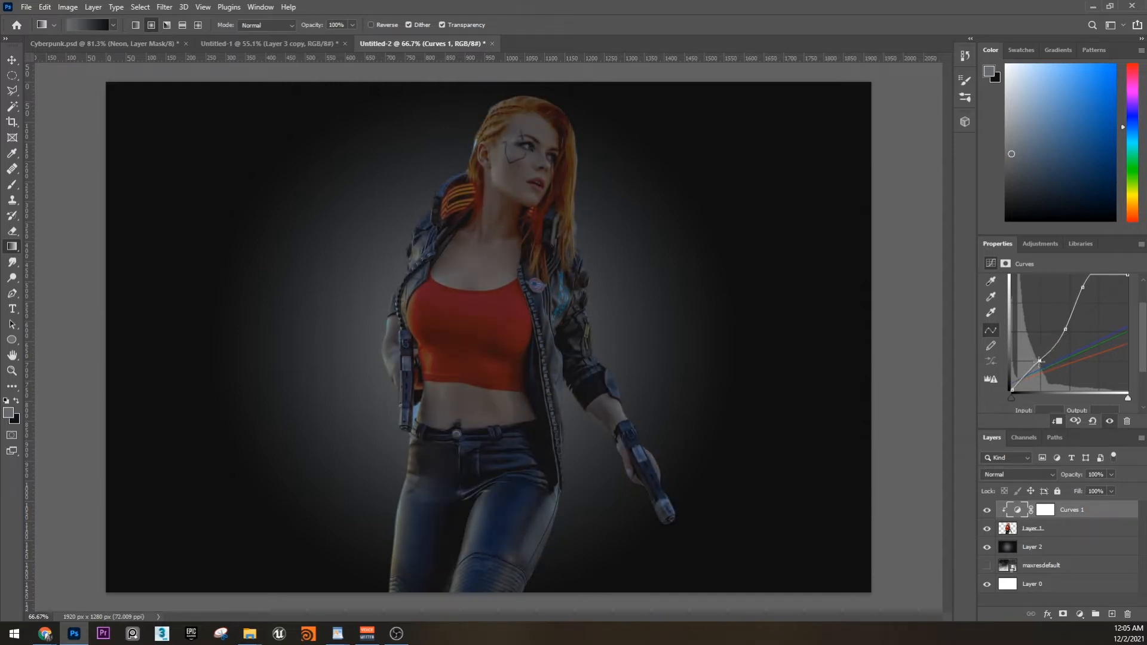
pyautogui.moveTo(1082, 287)
pyautogui.mouseDown()
pyautogui.moveTo(1098, 282)
pyautogui.moveTo(1084, 287)
pyautogui.moveTo(1088, 277)
pyautogui.mouseUp()
pyautogui.moveTo(1066, 328)
pyautogui.mouseDown()
pyautogui.moveTo(1076, 318)
pyautogui.moveTo(1060, 308)
pyautogui.mouseUp()
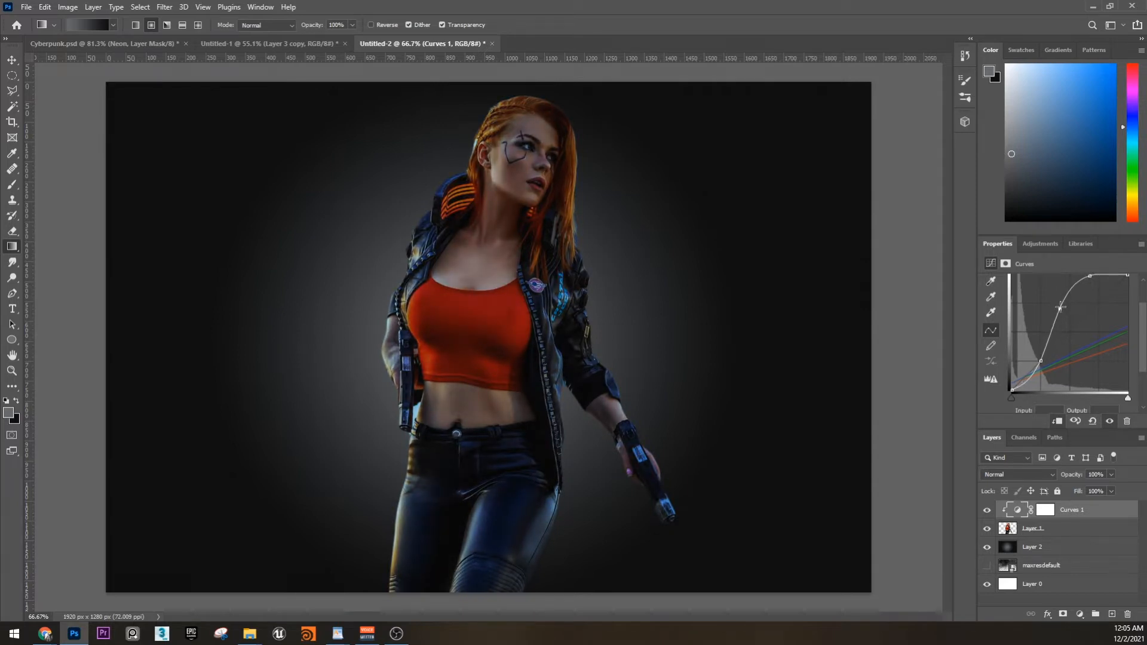
pyautogui.moveTo(1040, 361); pyautogui.dragTo(1036, 360)
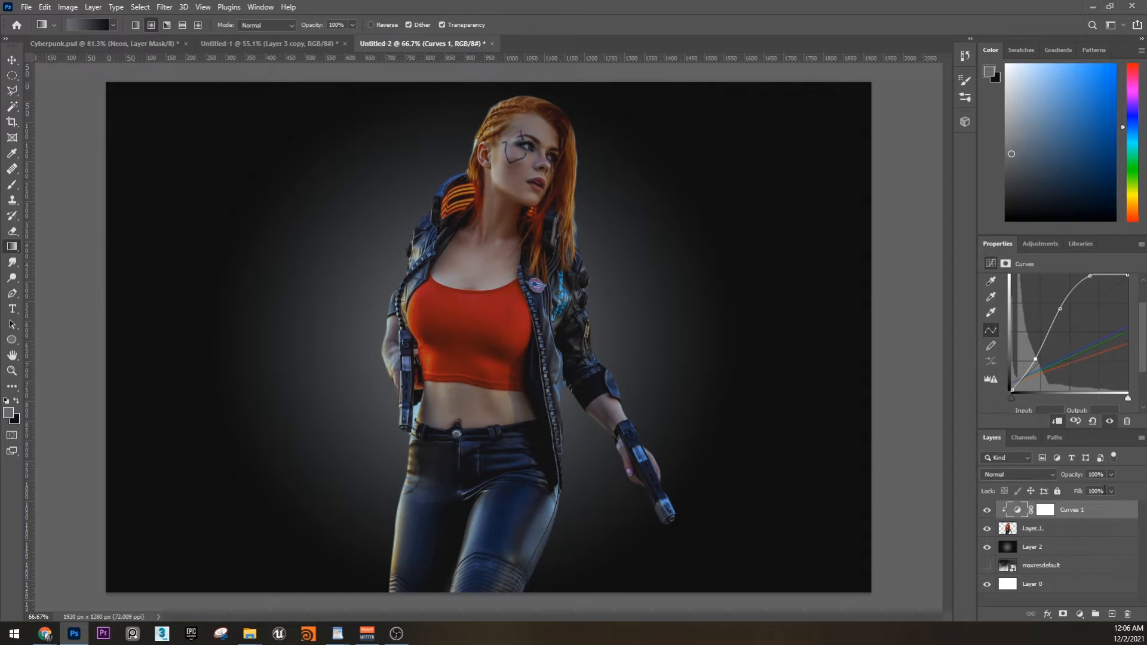
# Add a Brightness/Contrast adjustment clipped to the woman's layer with brightness 15 and contrast 33.
pyautogui.click(1079, 614)
pyautogui.click(1096, 440)
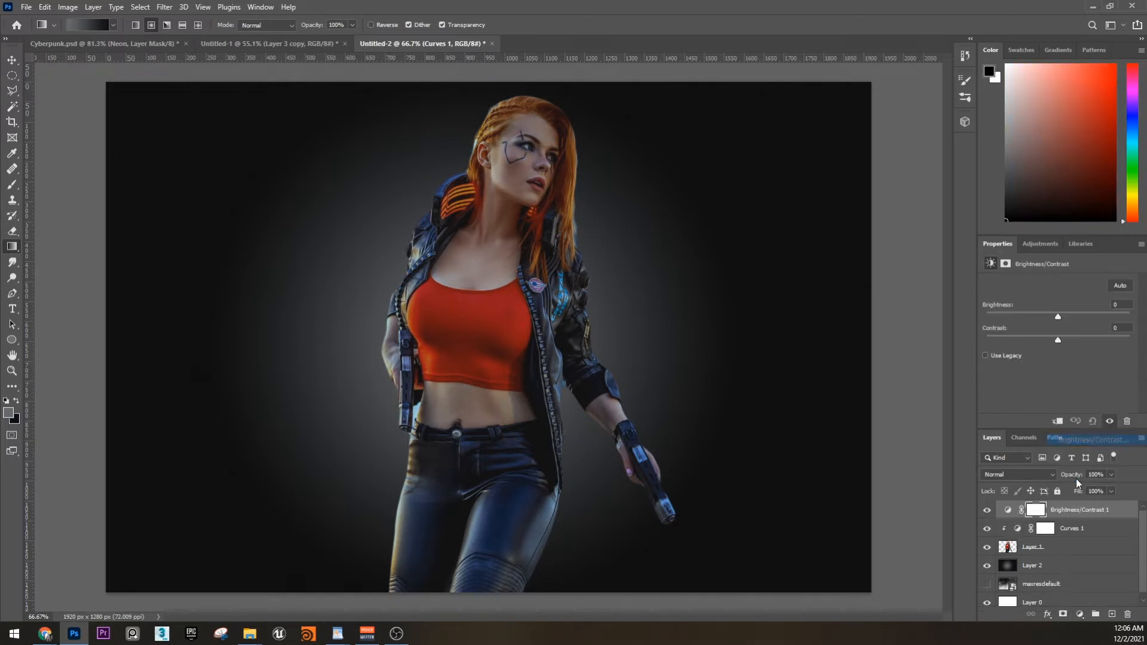
pyautogui.rightClick(1072, 510)
pyautogui.click(1048, 233)
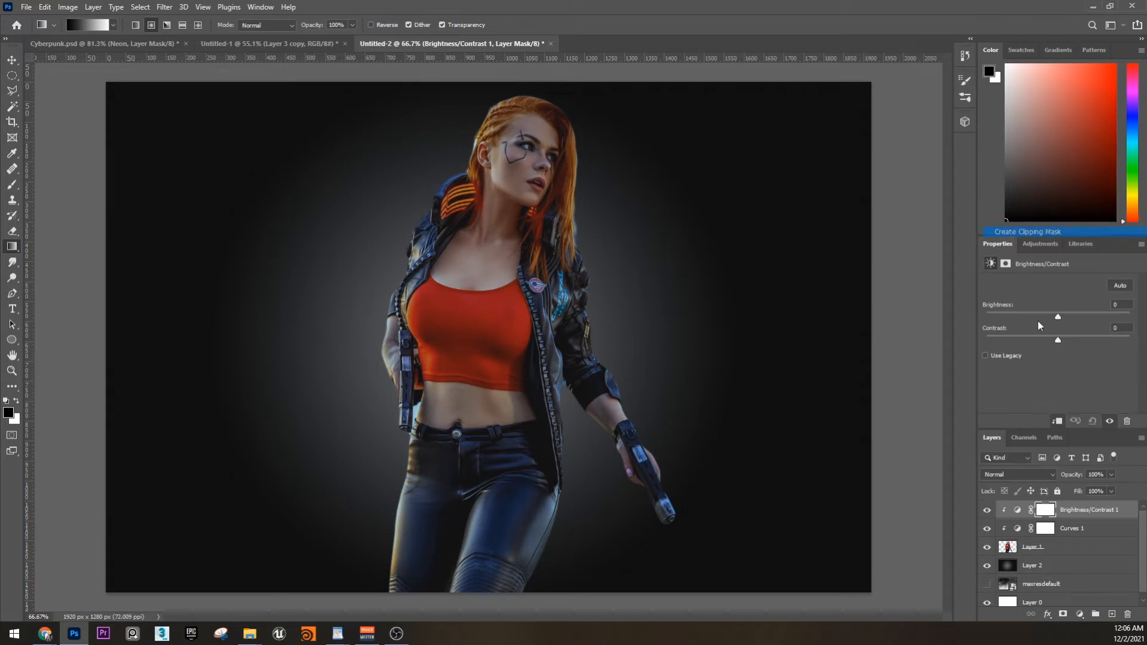
pyautogui.moveTo(1057, 315); pyautogui.dragTo(1083, 337)
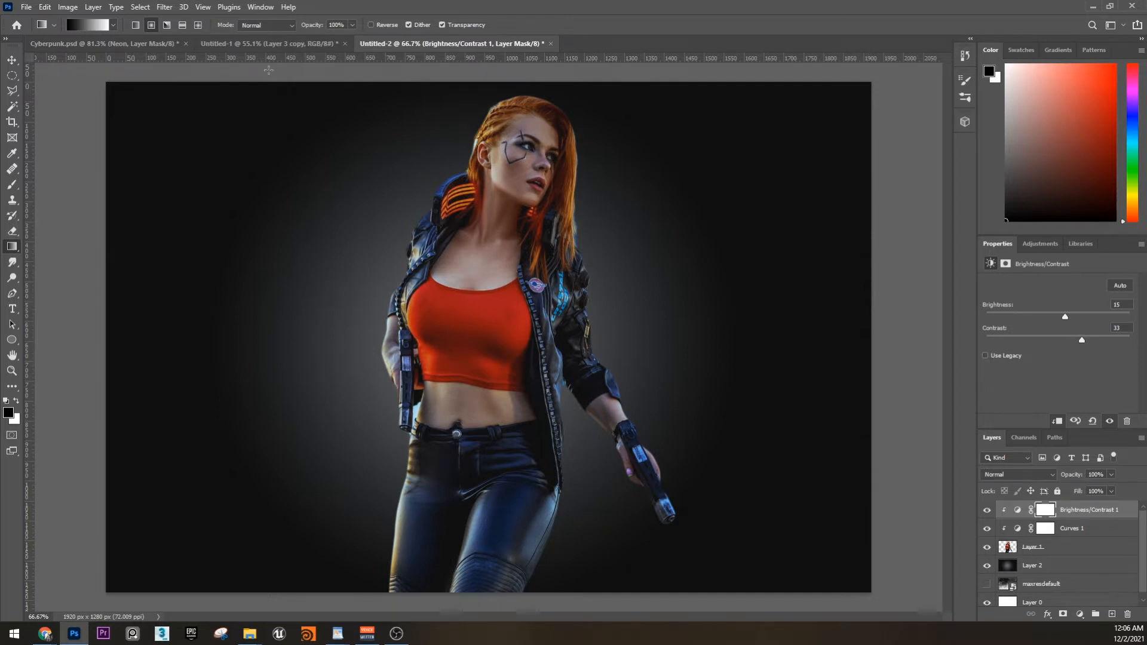
# Check the finished Cyberpunk.psd for reference, return to the composite and add a new top layer named Neon.
pyautogui.click(90, 44)
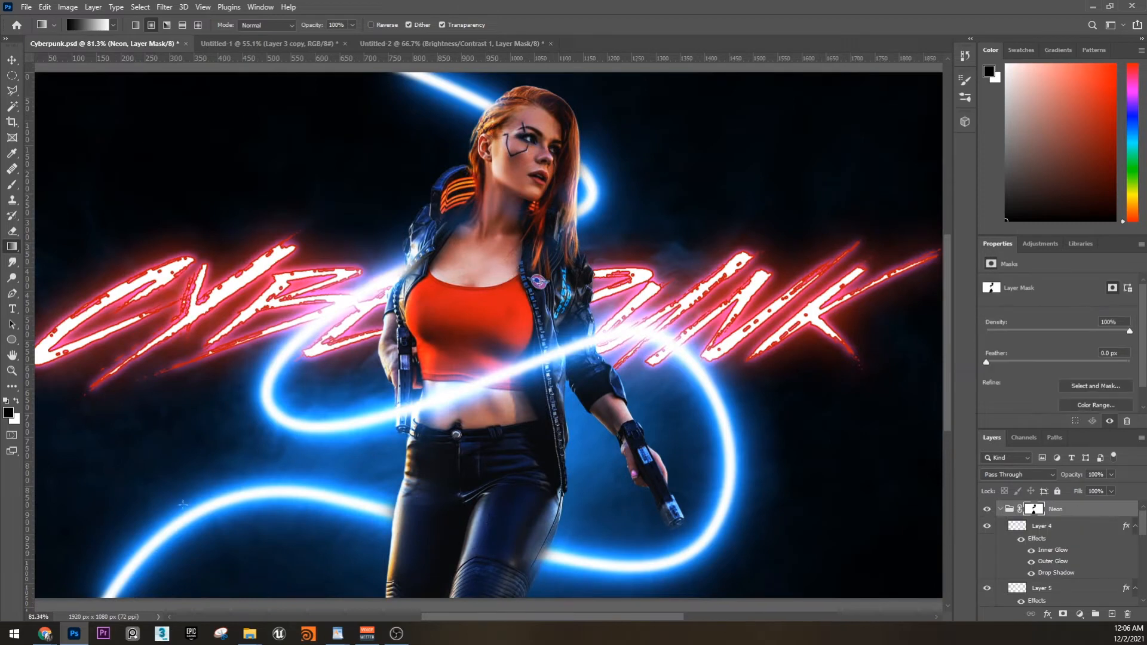
pyautogui.click(410, 43)
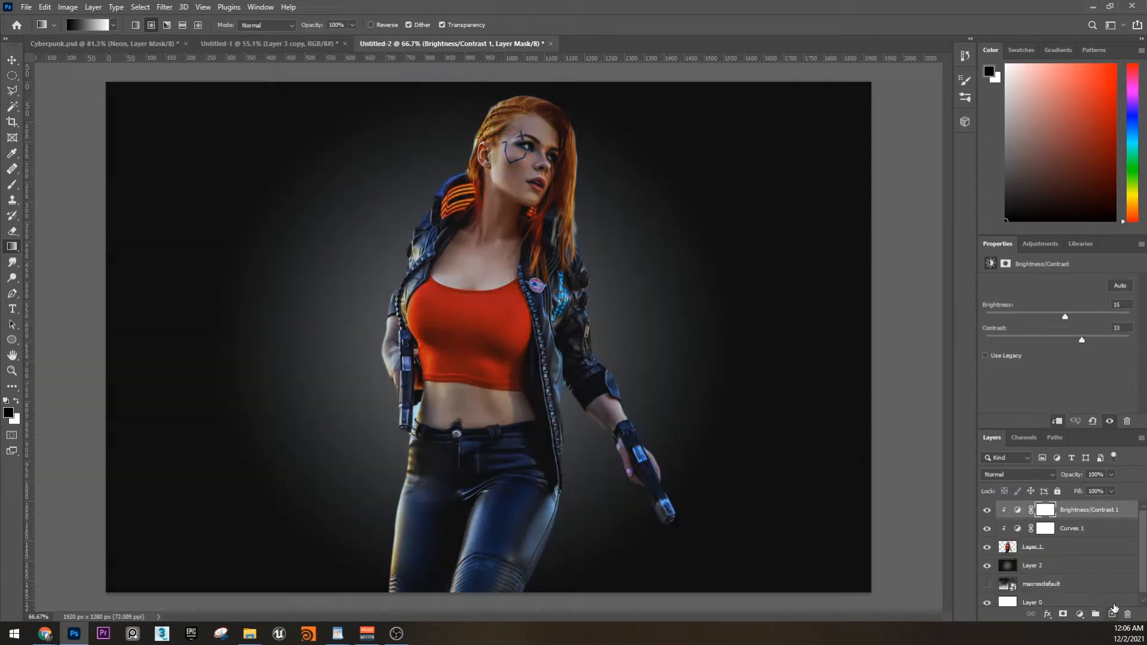
pyautogui.click(1112, 614)
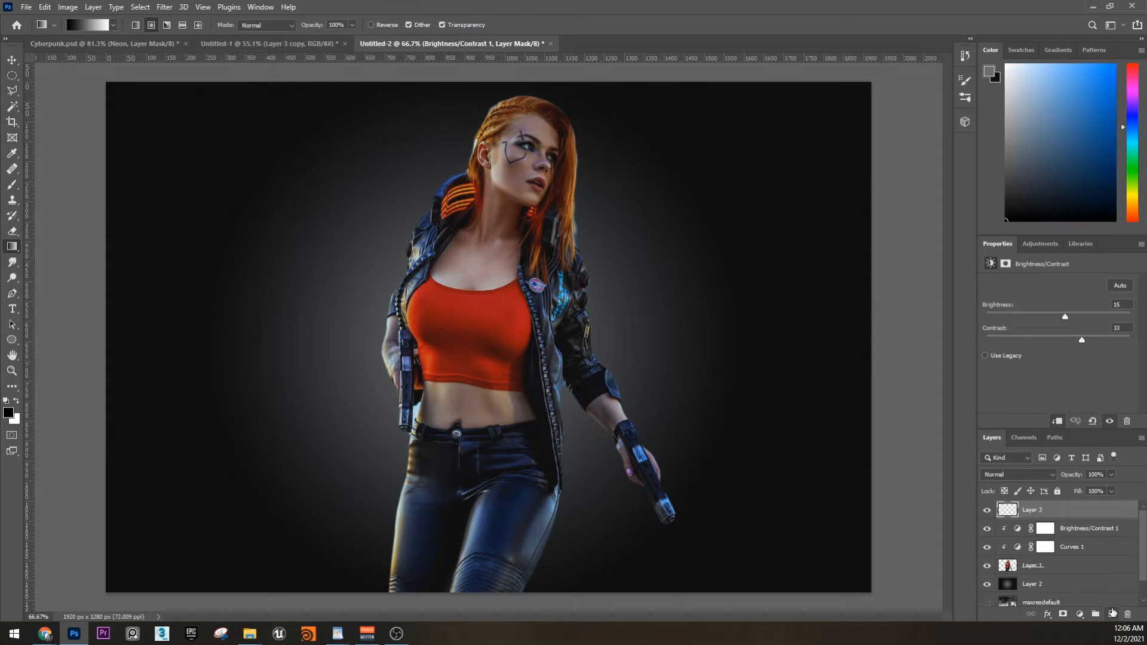
pyautogui.doubleClick(1041, 509)
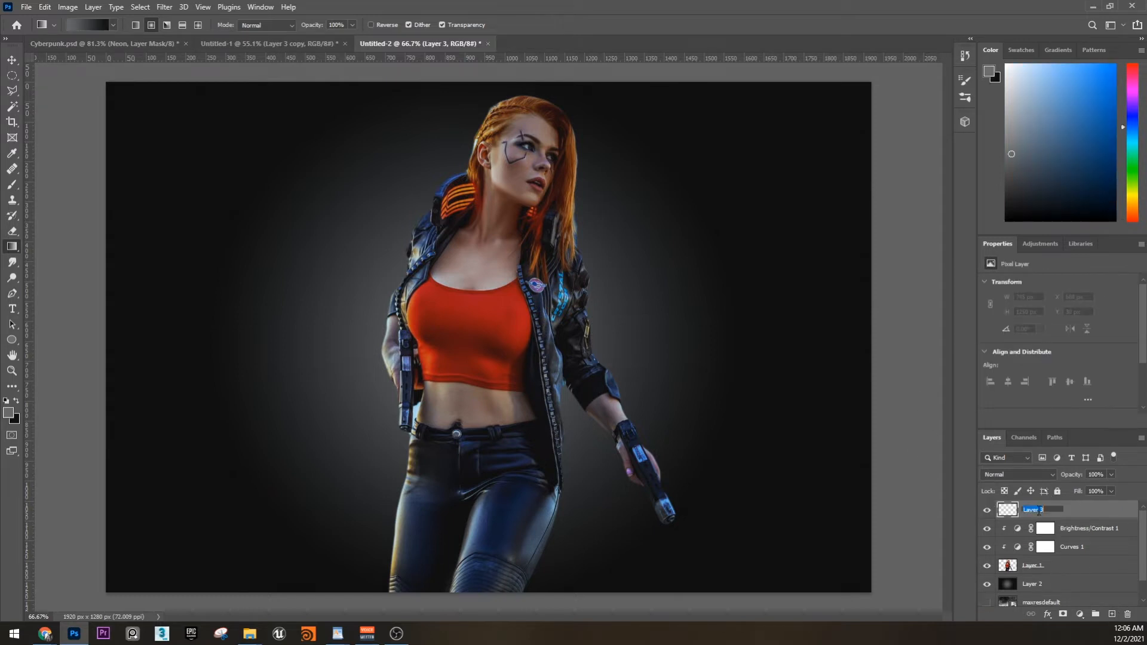
pyautogui.write('Neon')
pyautogui.press('Return')
# Choose the Brush tool with the Soft Round tip and set its size to 30 px.
pyautogui.press('b')
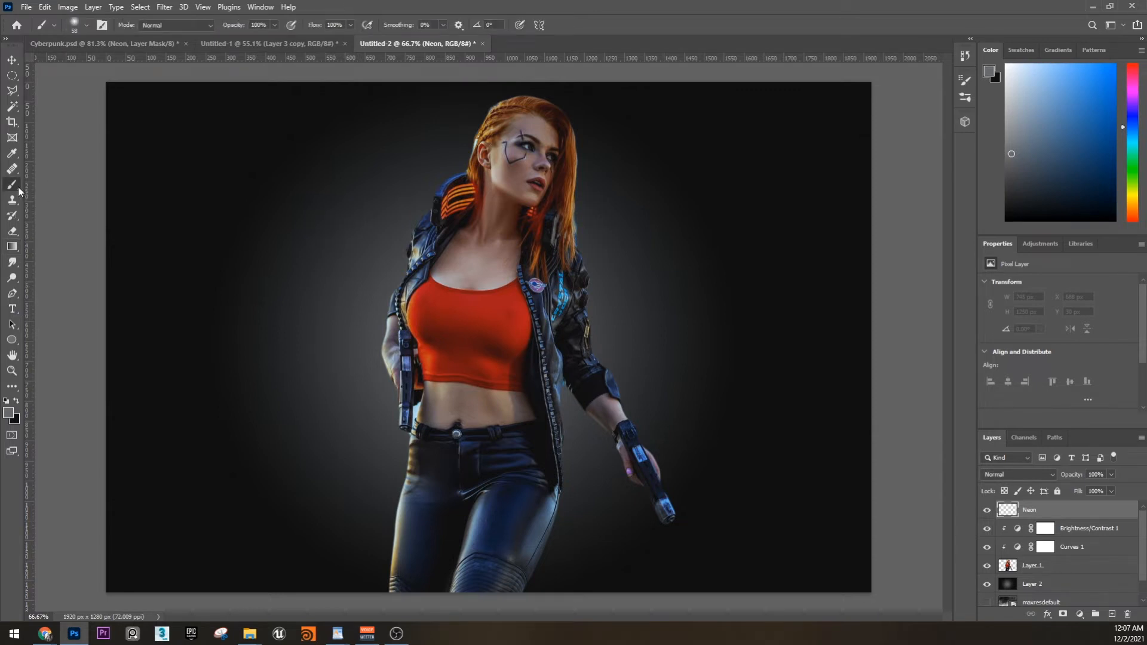
pyautogui.rightClick(353, 260)
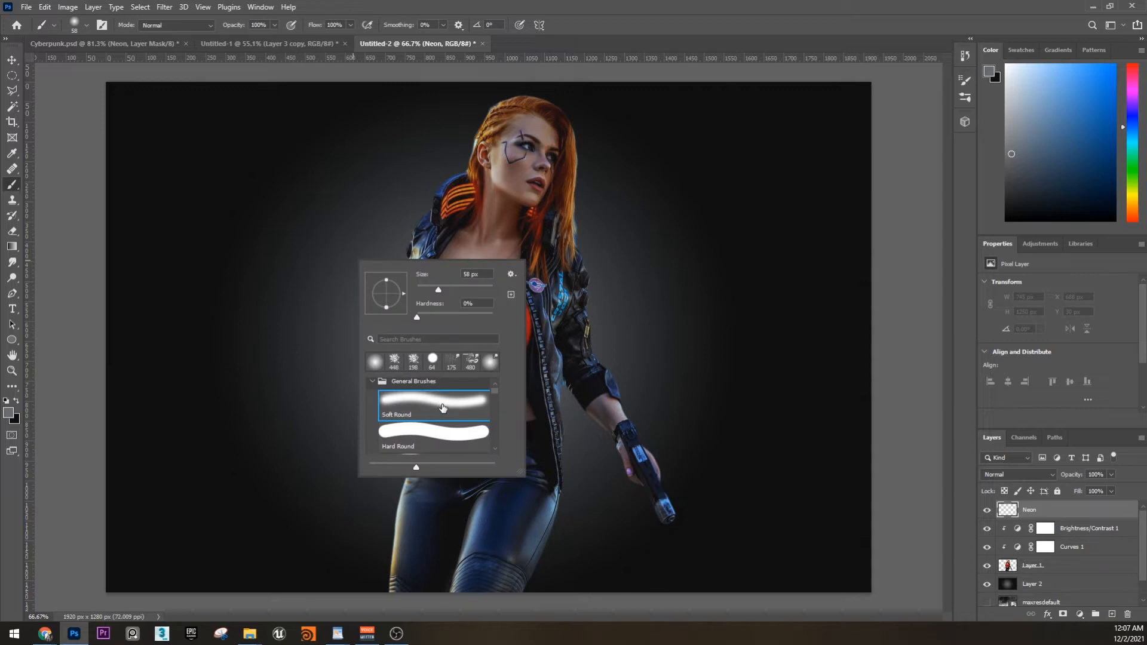
pyautogui.click(470, 274)
pyautogui.write('30')
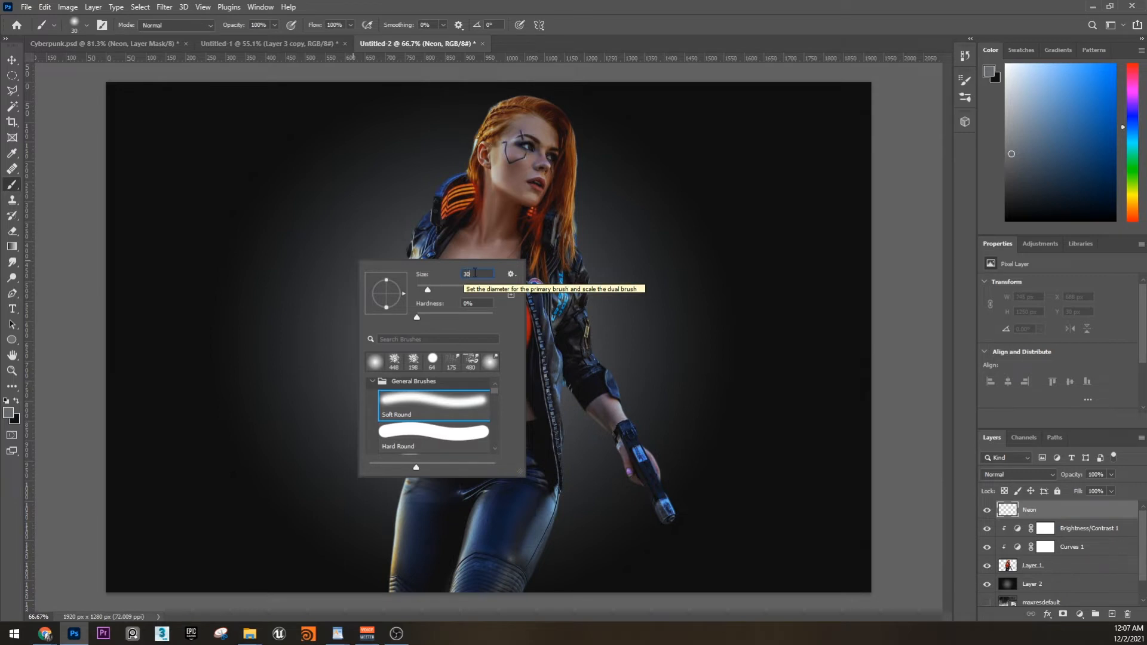
pyautogui.press('Return')
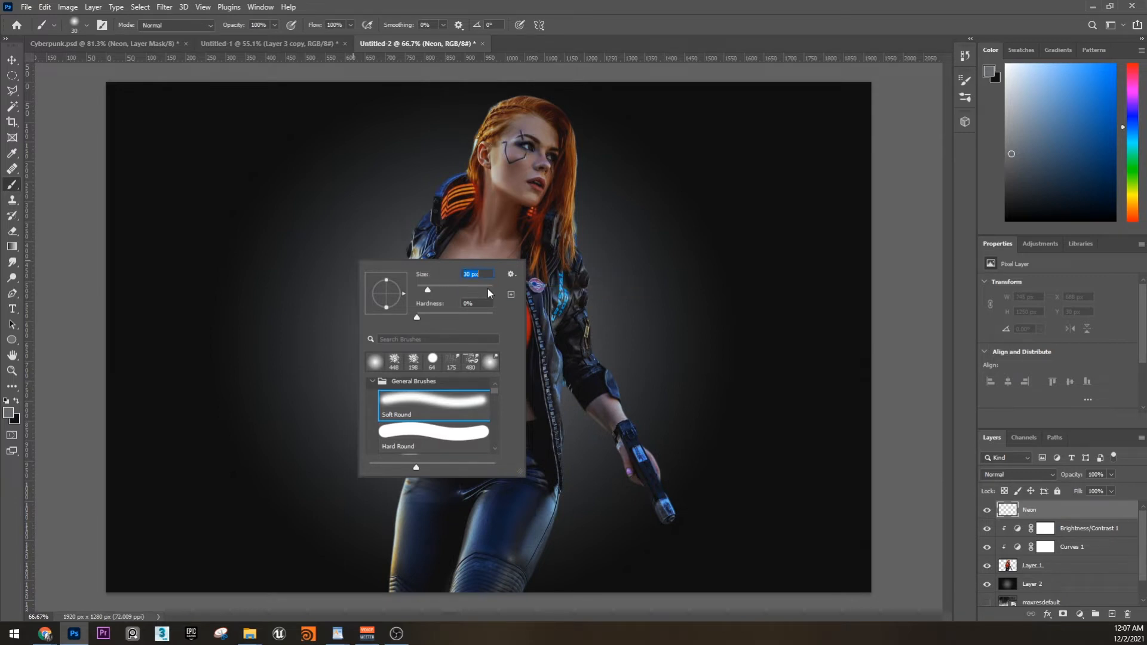
pyautogui.press('Return')
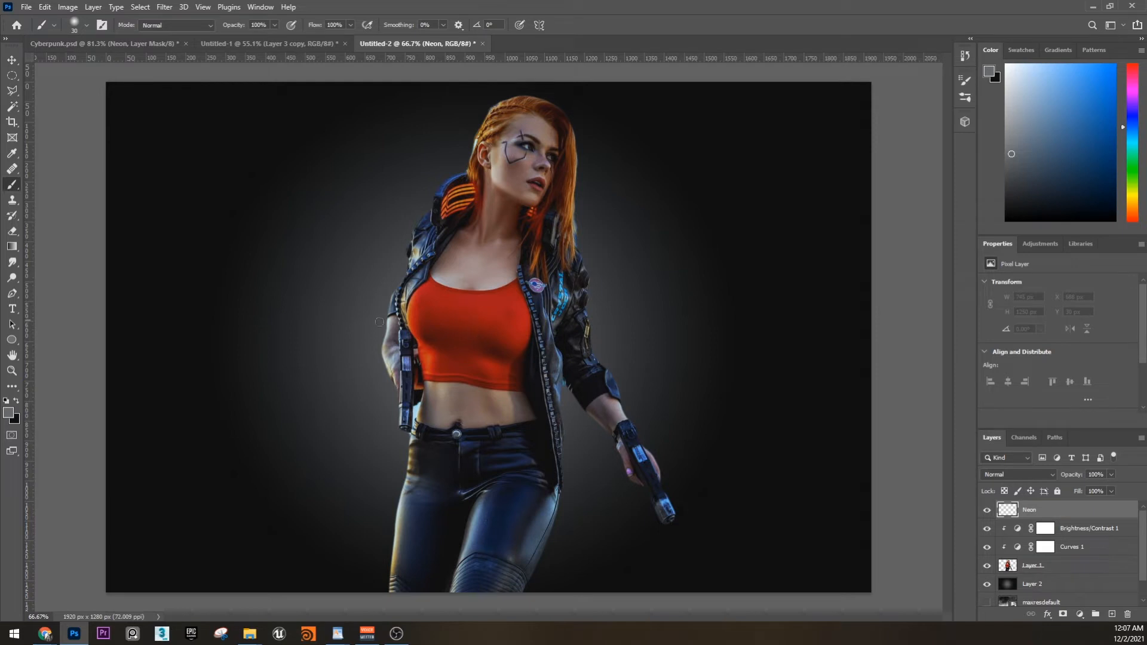
# Set the foreground colour to pure white.
pyautogui.click(8, 412)
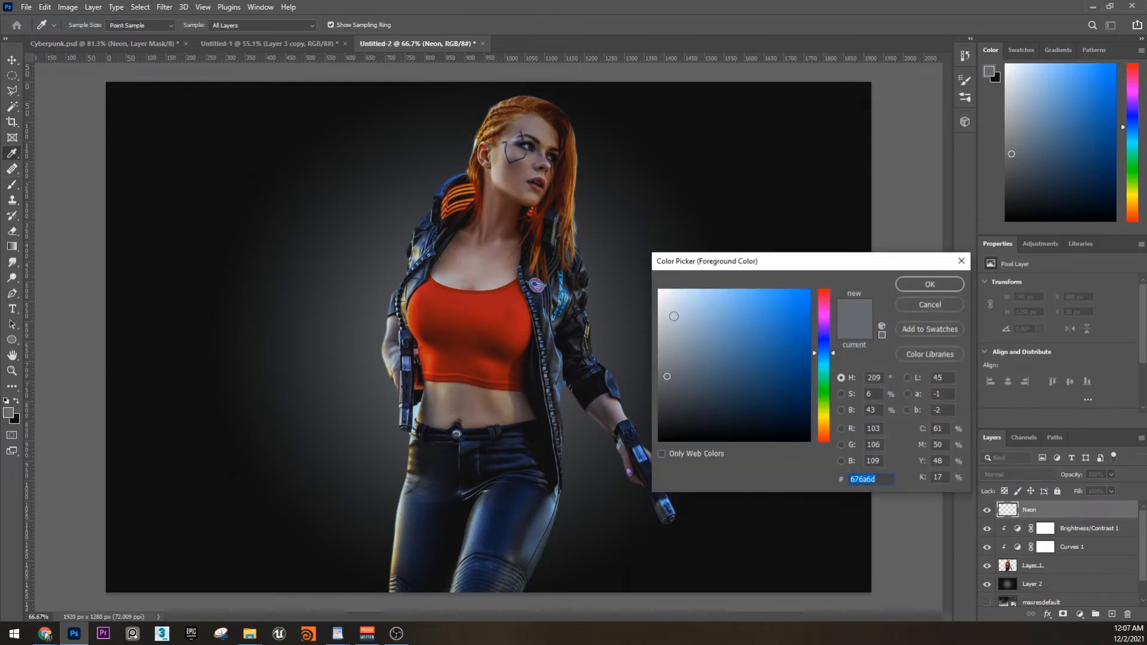
pyautogui.moveTo(673, 316); pyautogui.dragTo(658, 290)
pyautogui.click(937, 284)
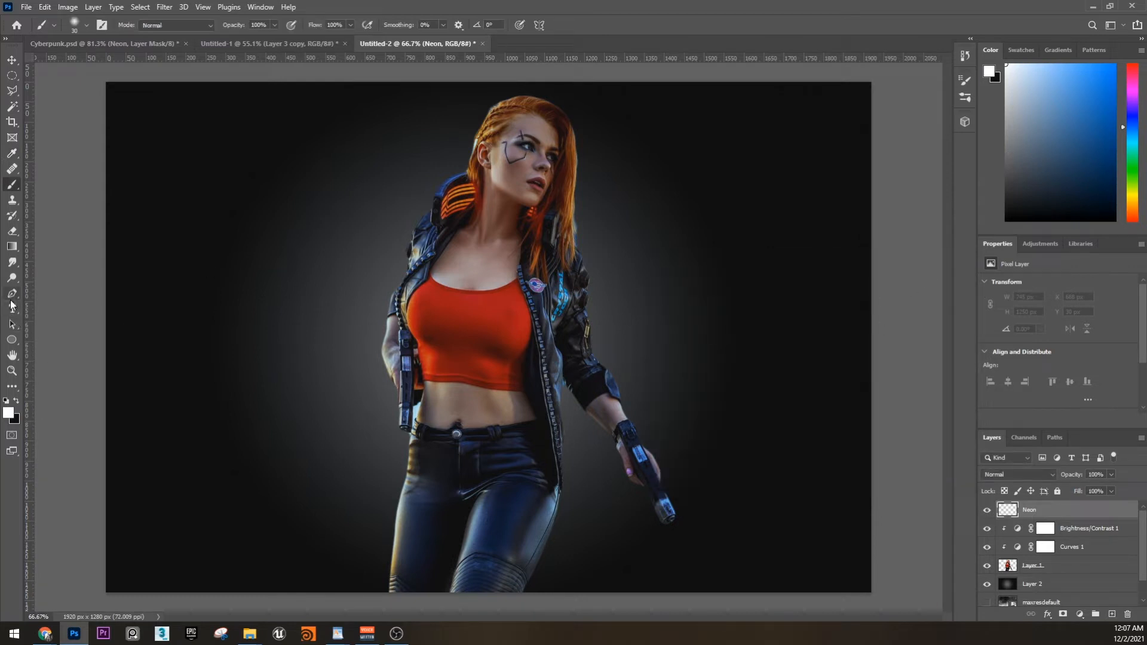
# Draw a winding Pen tool path from below the canvas's lower-left edge, sweeping back and forth across the woman, to above the upper edge.
pyautogui.click(12, 294)
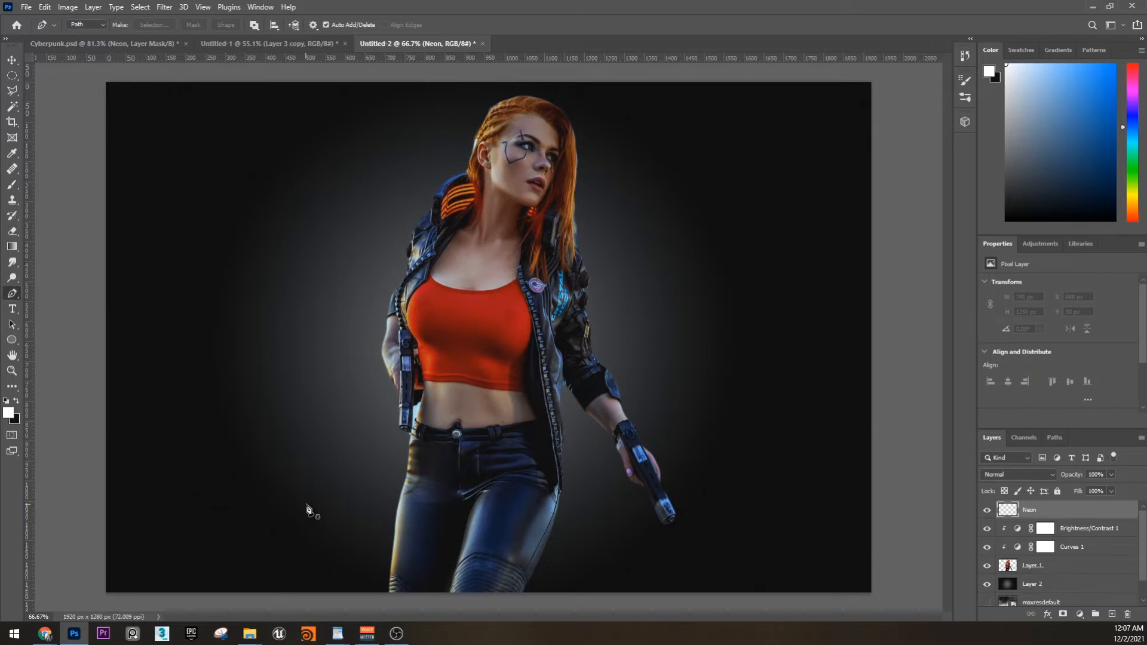
pyautogui.hotkey('ctrl', '-')
pyautogui.moveTo(240, 564); pyautogui.dragTo(271, 565)
pyautogui.moveTo(291, 499); pyautogui.dragTo(307, 459)
pyautogui.moveTo(588, 368); pyautogui.dragTo(757, 412)
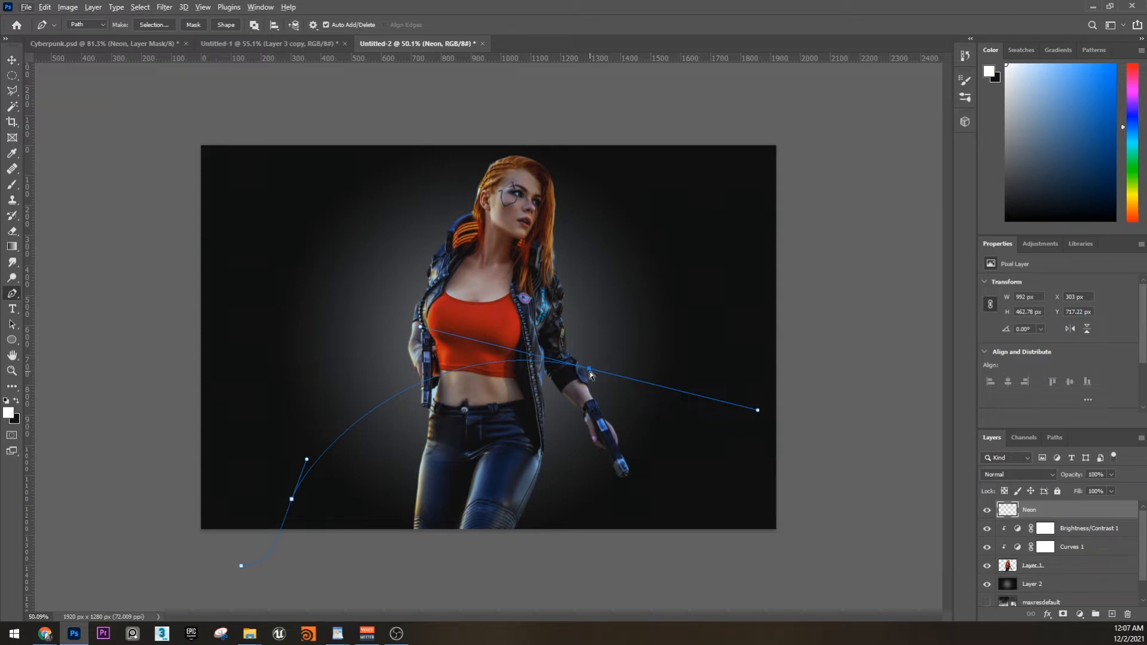
pyautogui.moveTo(588, 369); pyautogui.dragTo(597, 453)
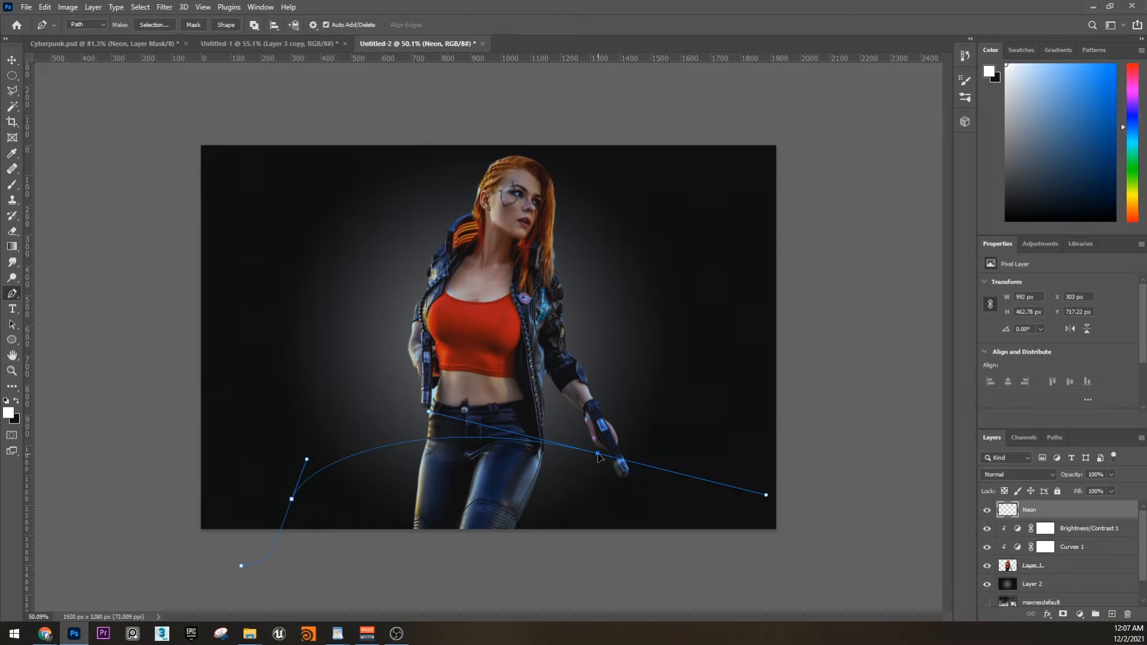
pyautogui.moveTo(672, 366); pyautogui.dragTo(717, 387)
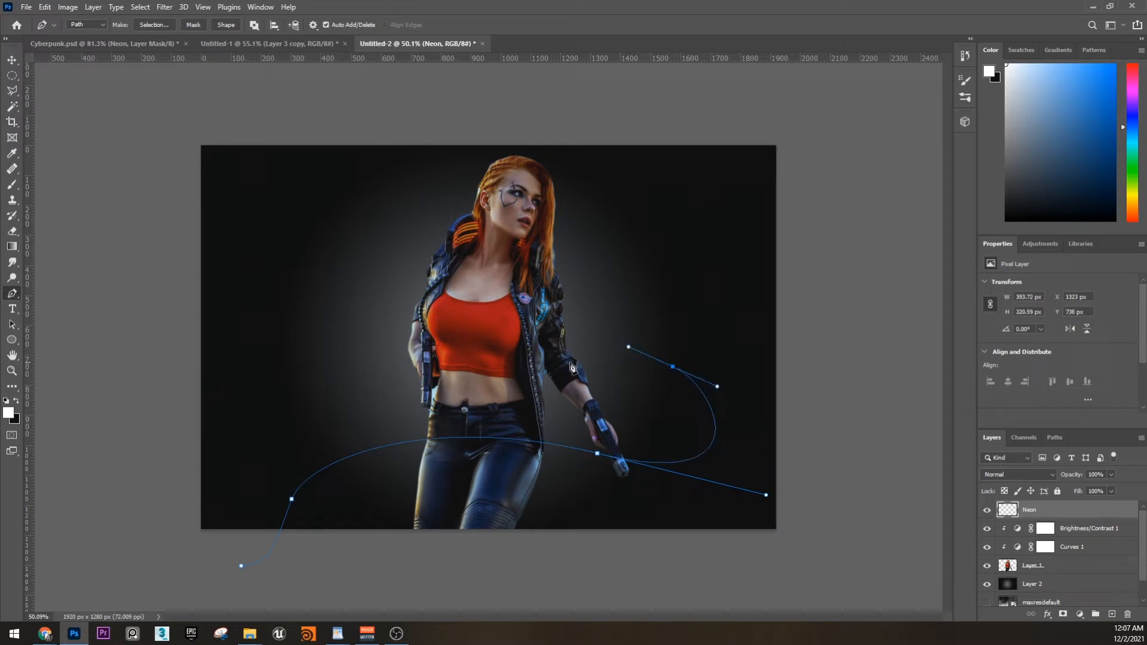
pyautogui.moveTo(289, 339); pyautogui.dragTo(276, 276)
pyautogui.moveTo(675, 227); pyautogui.dragTo(686, 189)
pyautogui.moveTo(397, 158); pyautogui.dragTo(381, 137)
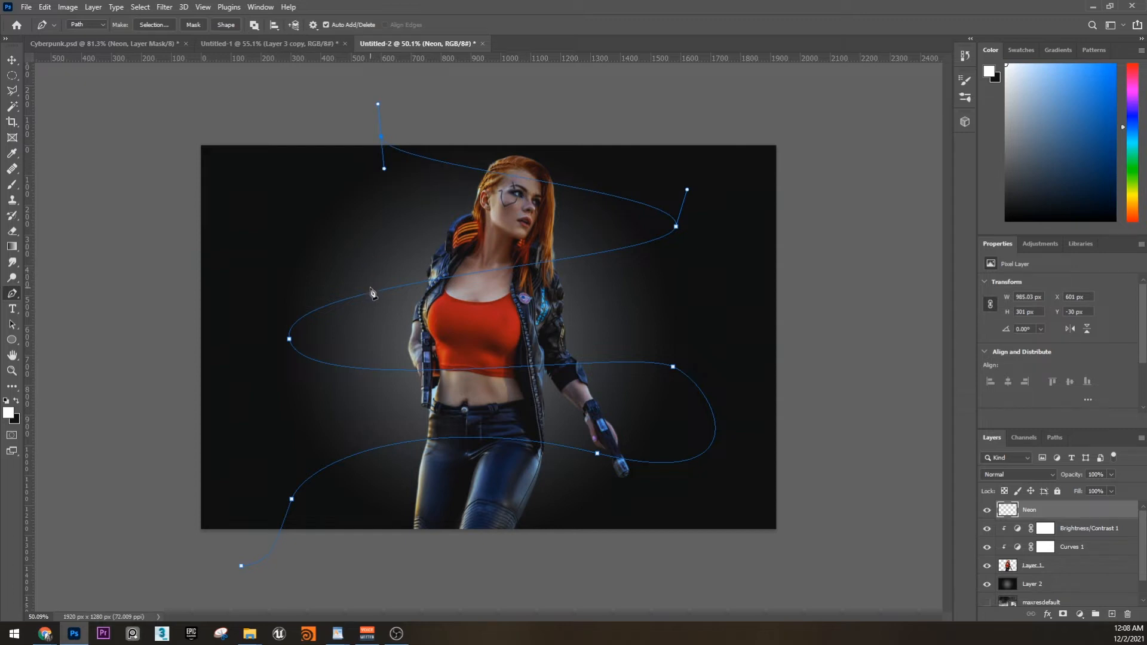
# Stroke the winding path on the Neon layer with the white Brush.
pyautogui.click(396, 288)
pyautogui.rightClick(397, 293)
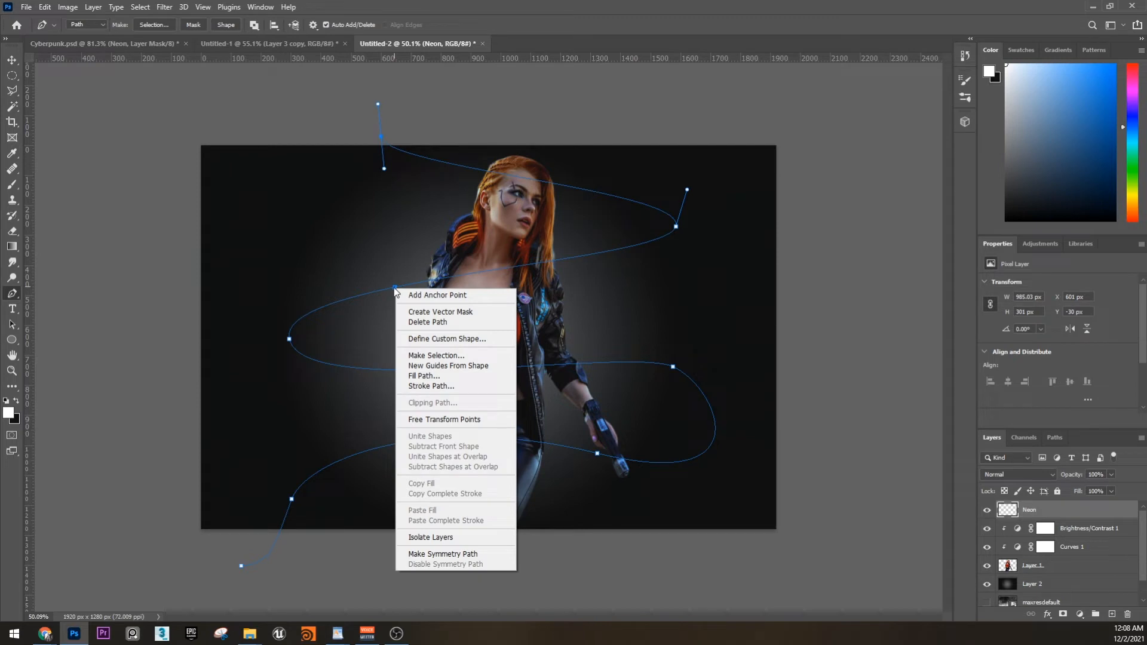
pyautogui.click(431, 386)
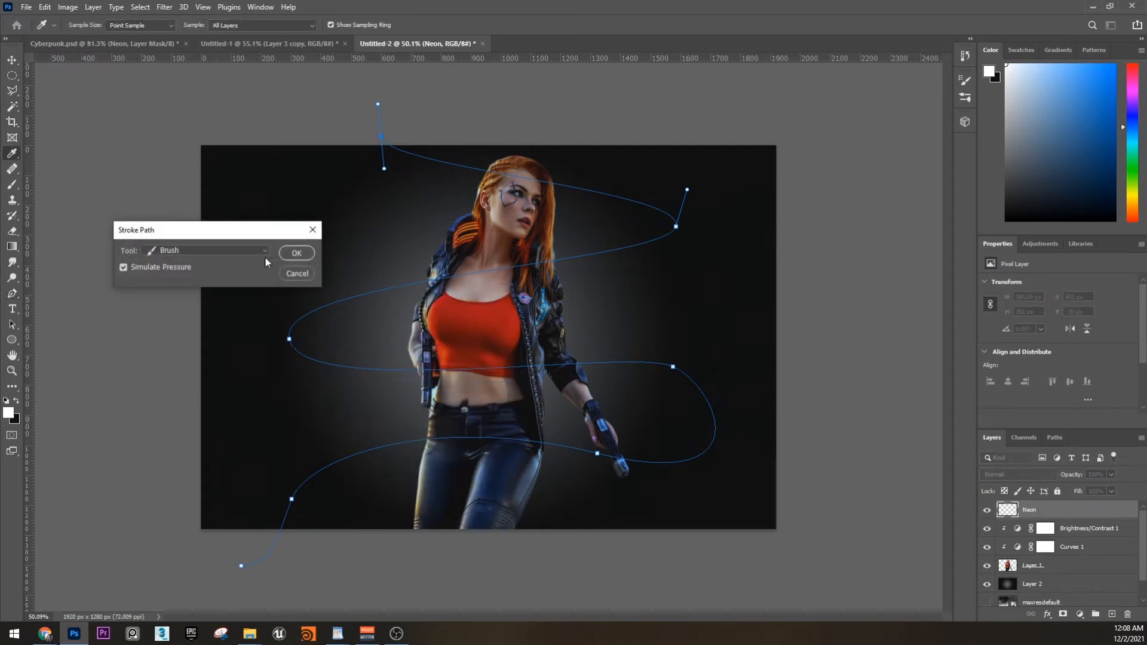
pyautogui.click(297, 253)
pyautogui.press('p')
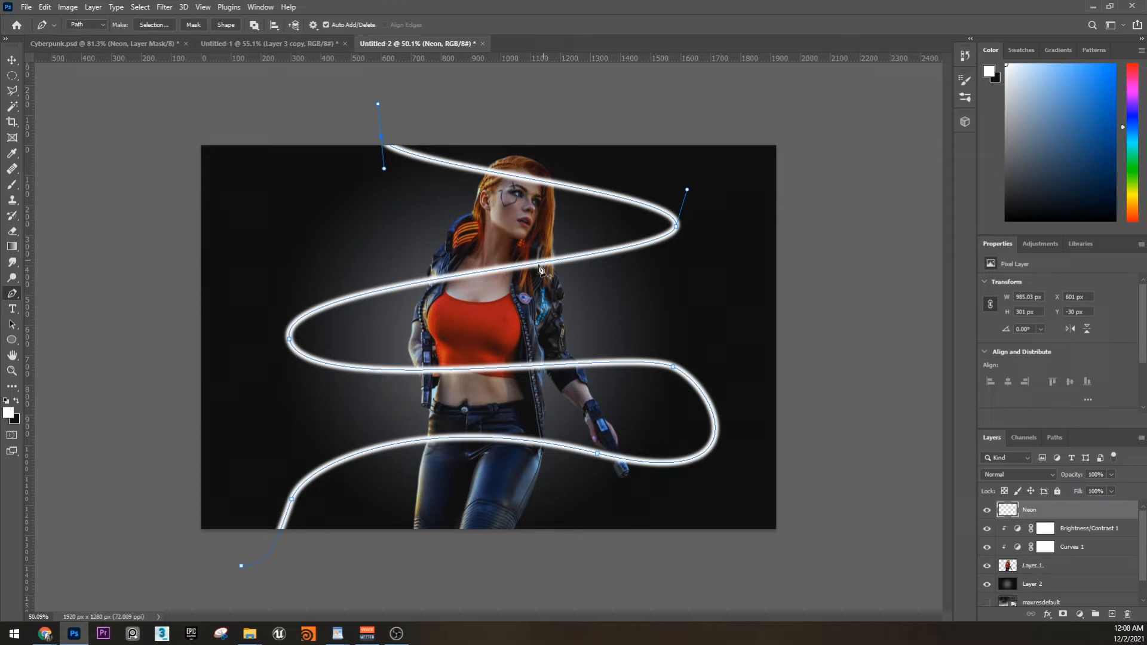
# Undo the white stroke and adjust the winding path's anchor beside the hip so the lower curve bends more smoothly.
pyautogui.scroll(3, 686, 376)
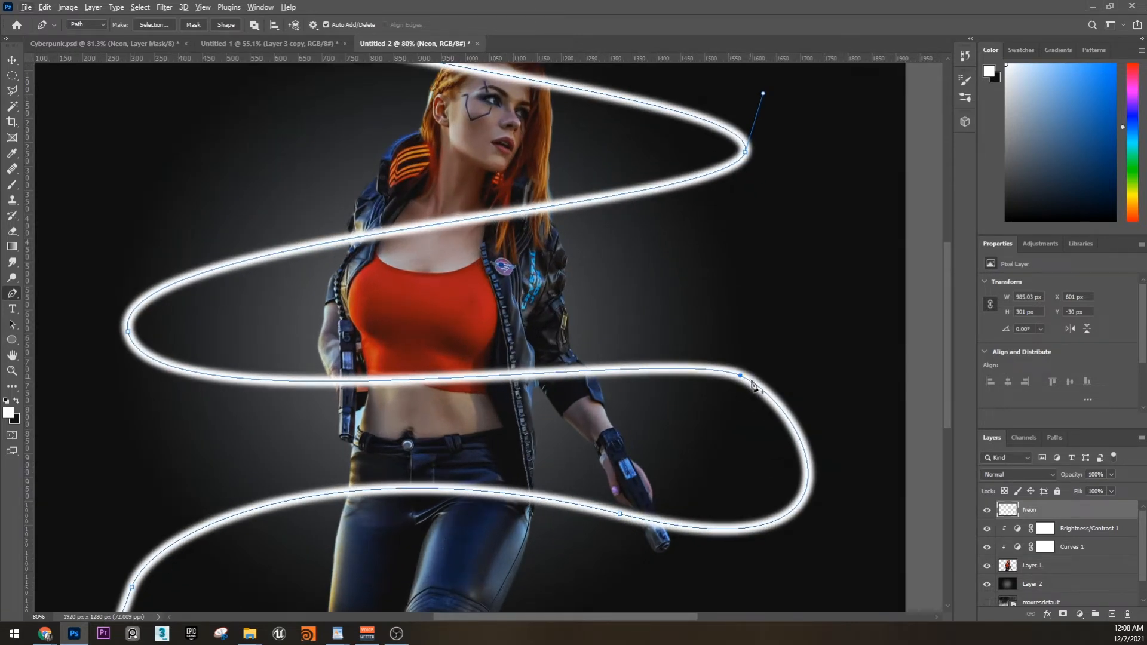
pyautogui.hotkey('ctrl', 'z')
pyautogui.keyDown('ctrl'); pyautogui.click(741, 376); pyautogui.keyUp('ctrl')
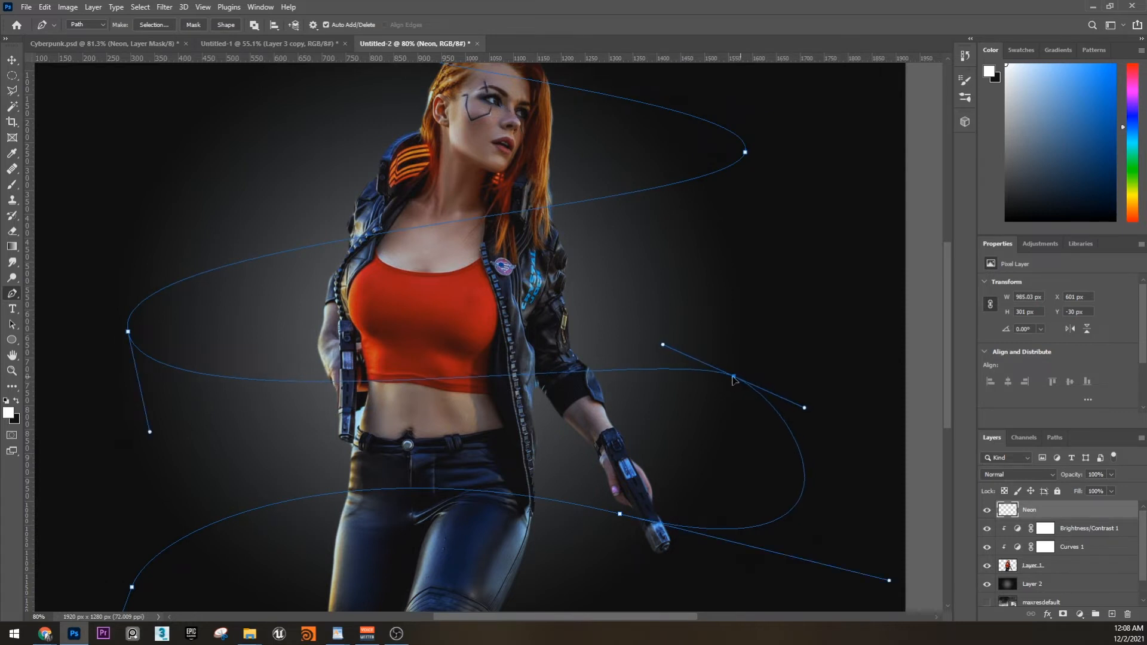
pyautogui.moveTo(663, 343); pyautogui.dragTo(660, 366)
pyautogui.moveTo(811, 384)
pyautogui.mouseDown()
pyautogui.moveTo(788, 369)
pyautogui.moveTo(827, 368)
pyautogui.mouseUp()
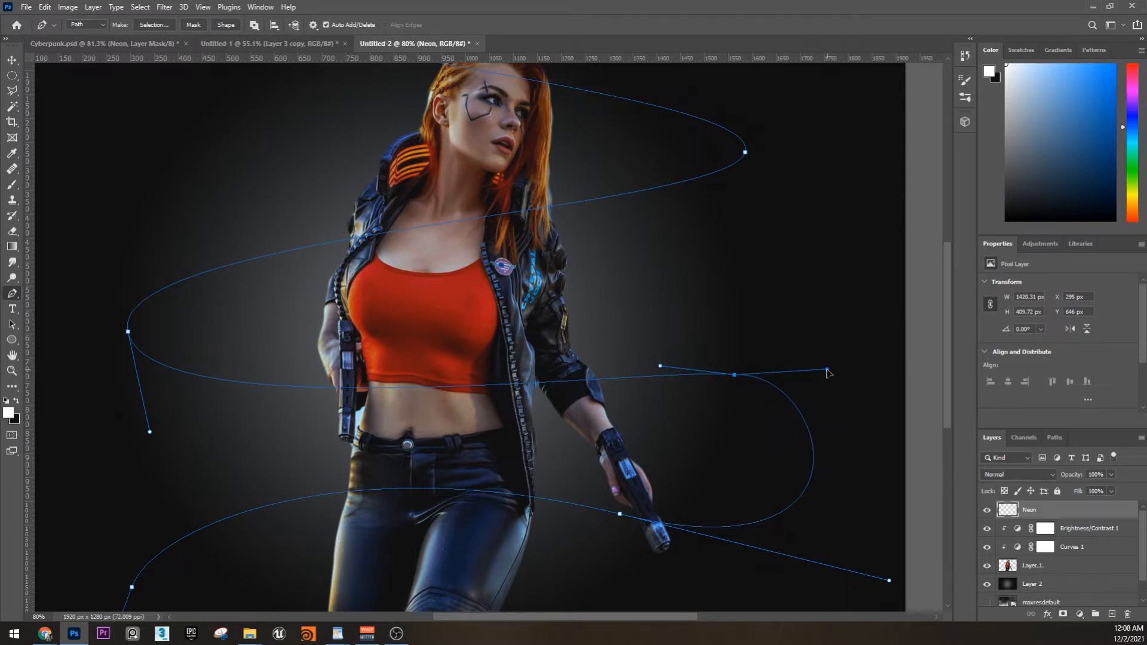
pyautogui.scroll(-2, 754, 433)
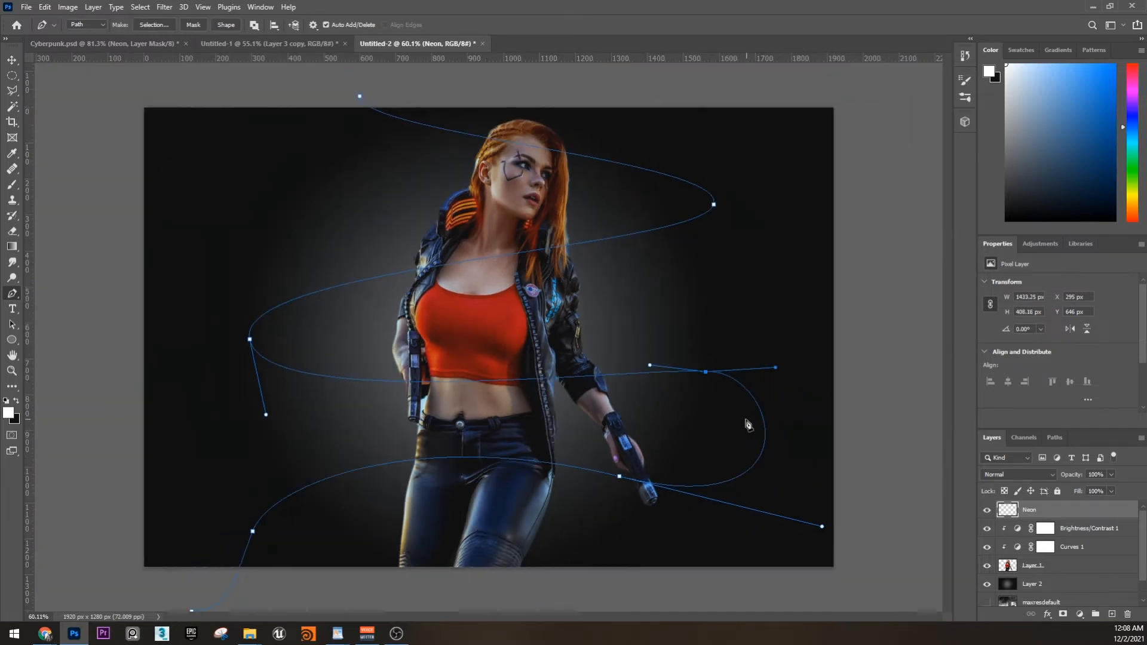
# Stroke the reshaped winding path on the Neon layer with the white Brush.
pyautogui.rightClick(560, 249)
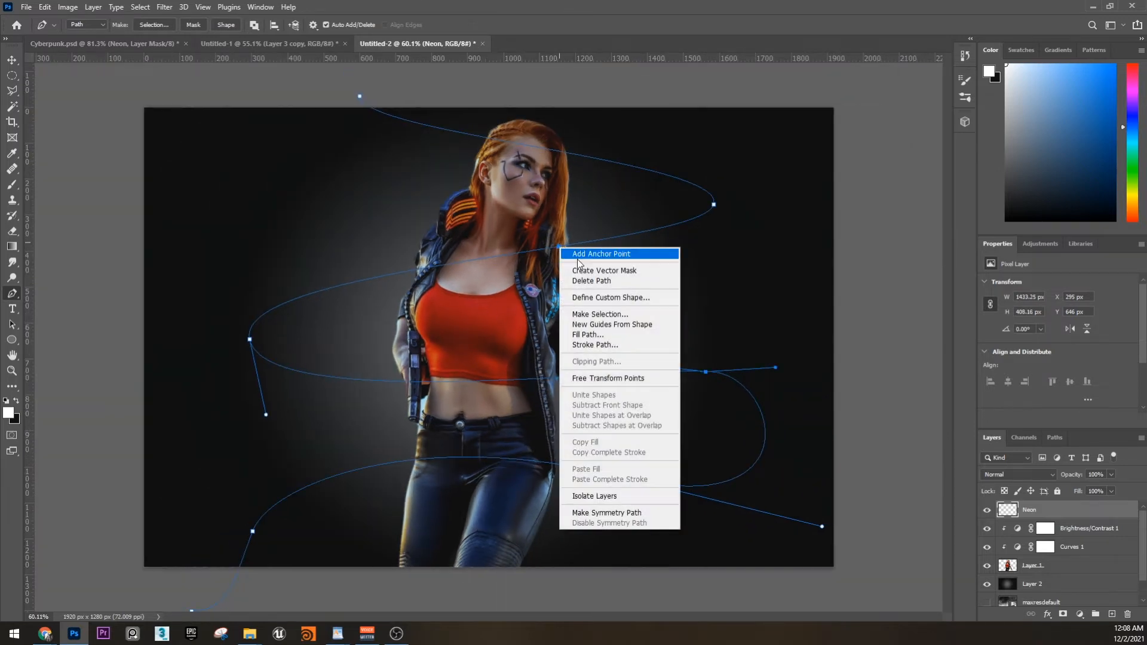
pyautogui.click(627, 347)
pyautogui.click(298, 252)
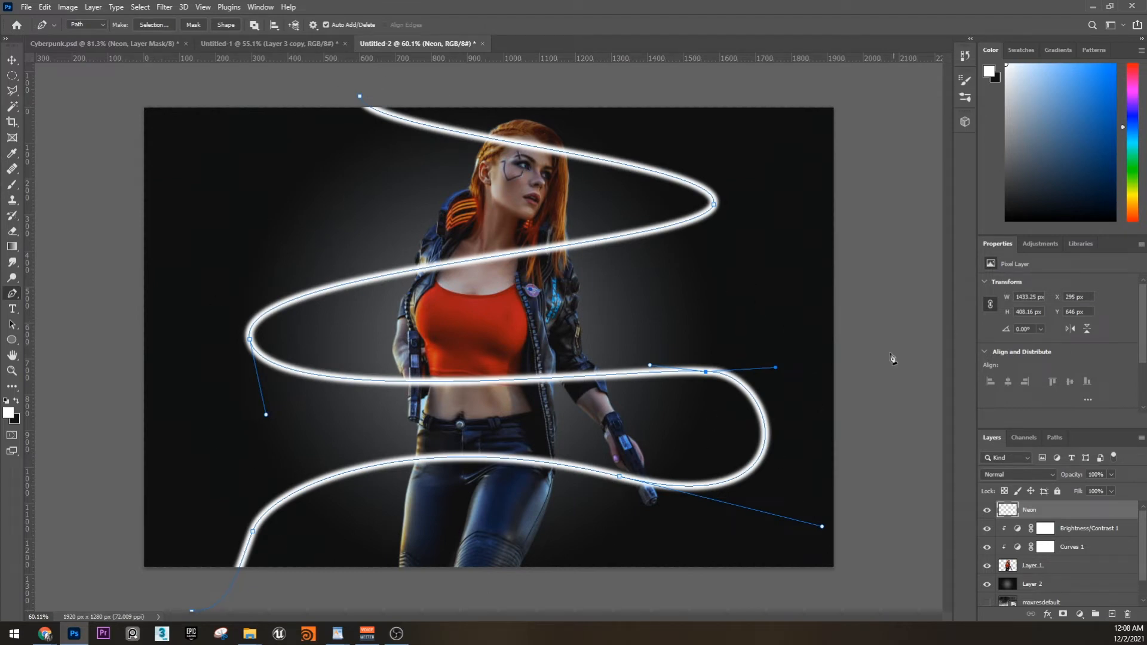
# Add a white Inner Glow layer style to the Neon layer and set its noise to 0%.
pyautogui.doubleClick(1102, 513)
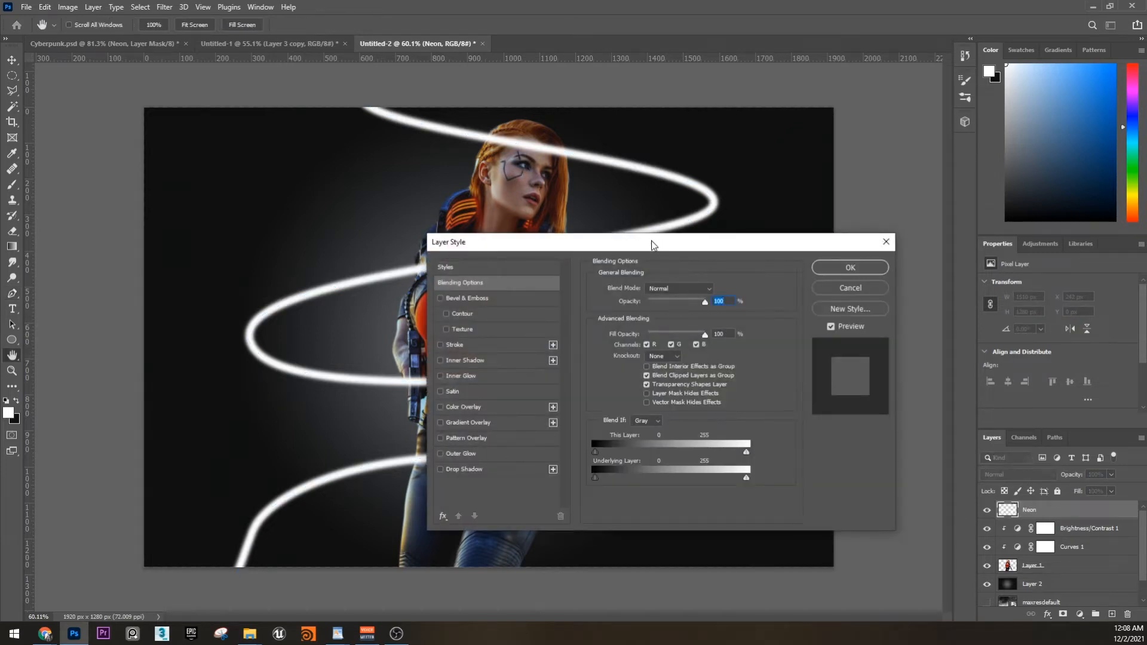
pyautogui.moveTo(654, 242); pyautogui.dragTo(597, 200)
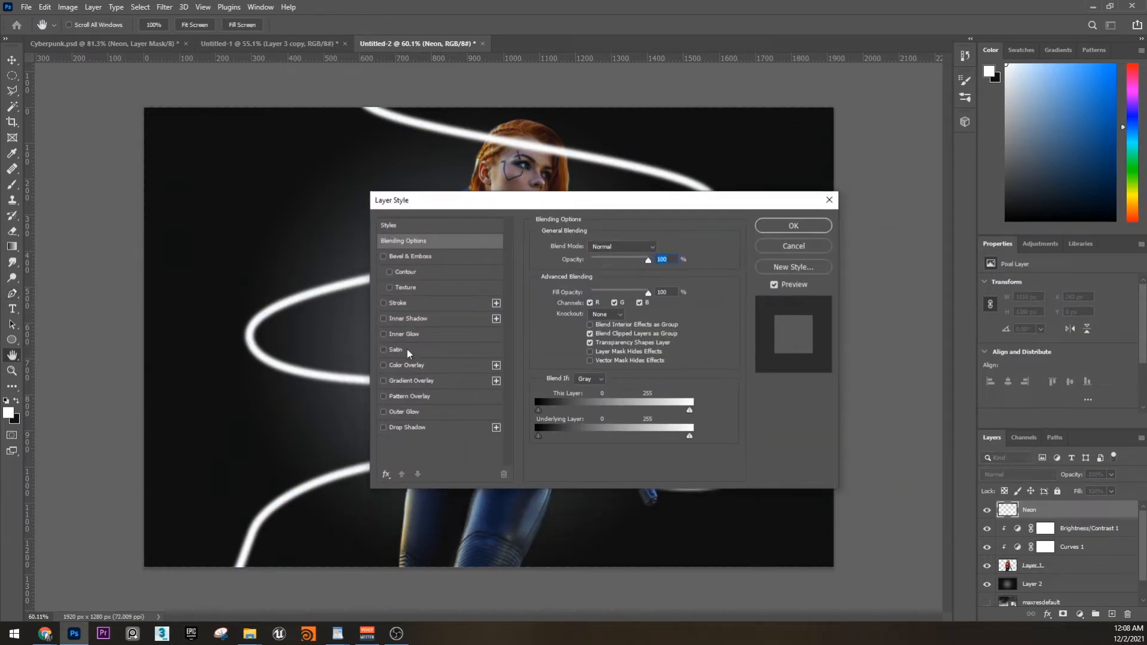
pyautogui.click(416, 333)
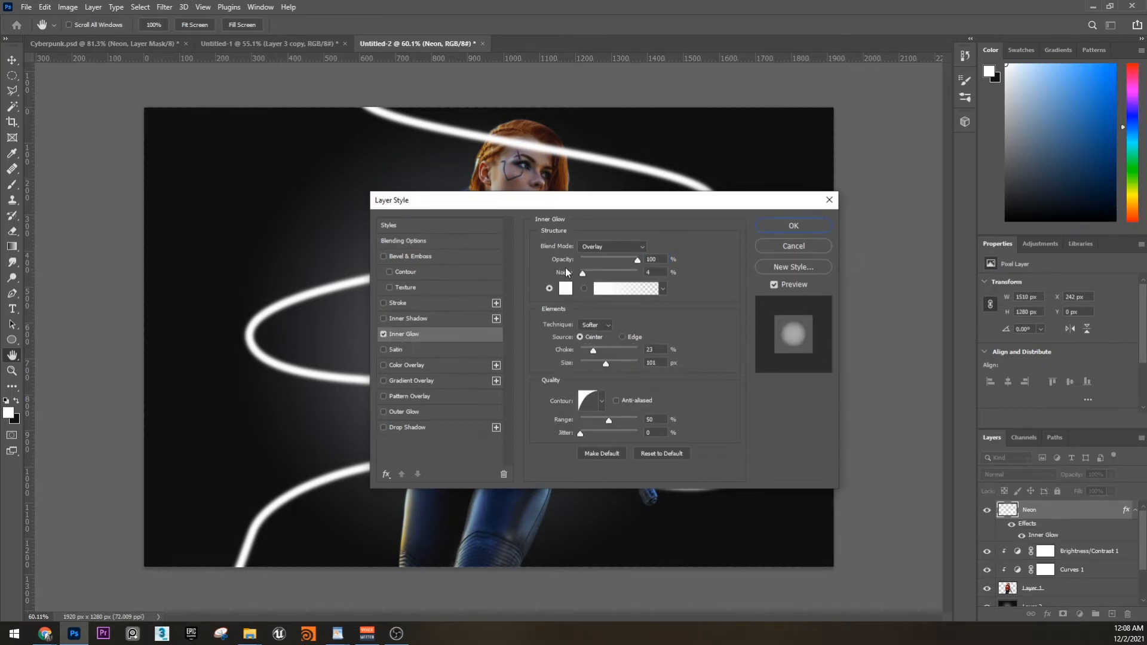
pyautogui.moveTo(537, 200); pyautogui.dragTo(528, 200)
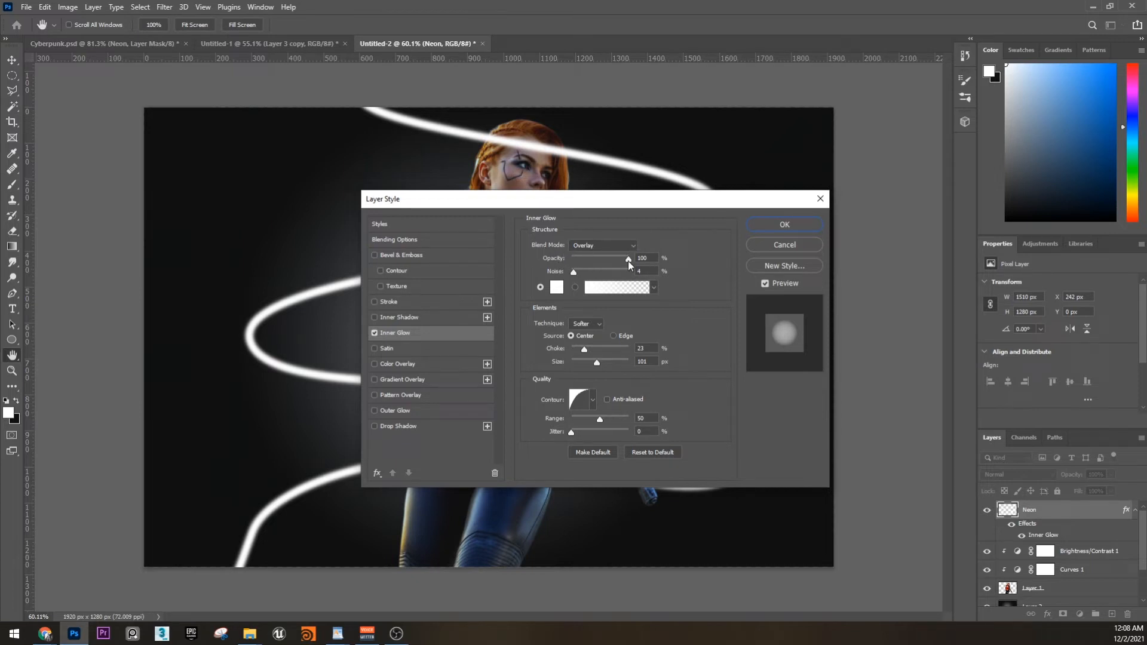
pyautogui.moveTo(574, 272); pyautogui.dragTo(557, 281)
pyautogui.click(591, 400)
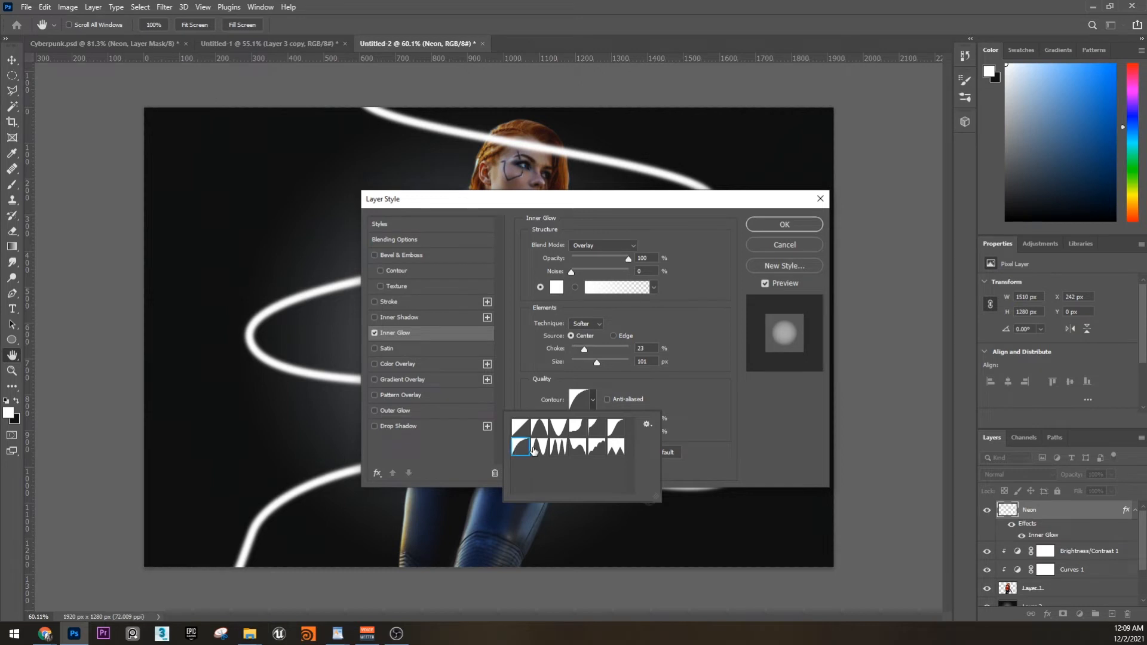
pyautogui.click(710, 385)
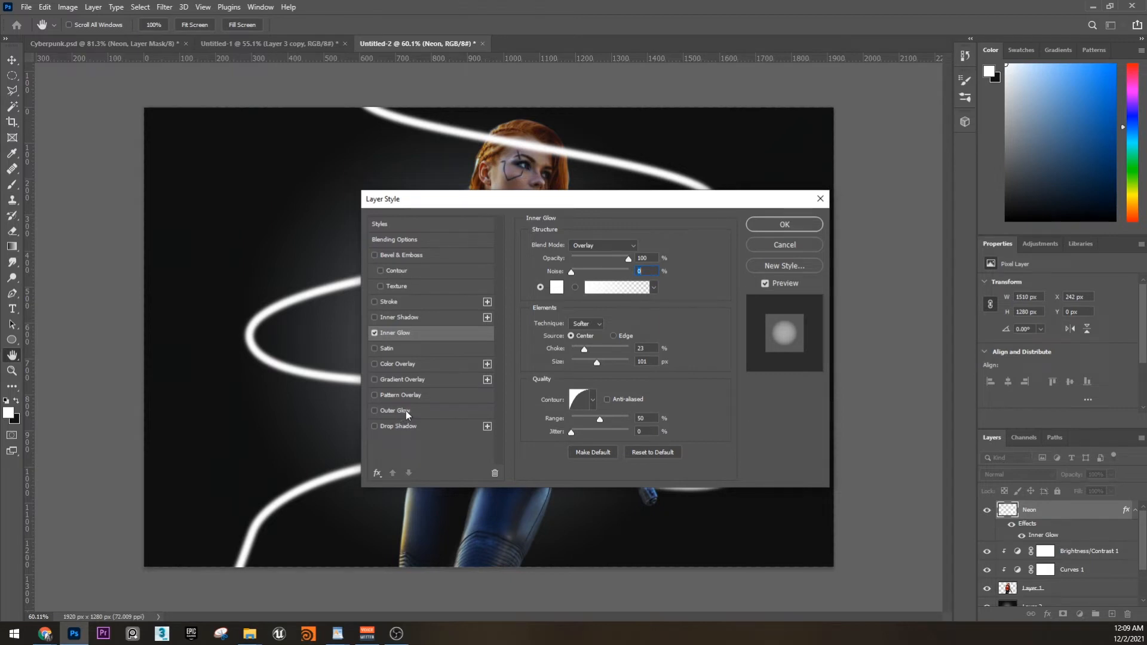
# Add a blue Outer Glow in Linear Dodge (Add) mode to the Neon layer.
pyautogui.click(378, 411)
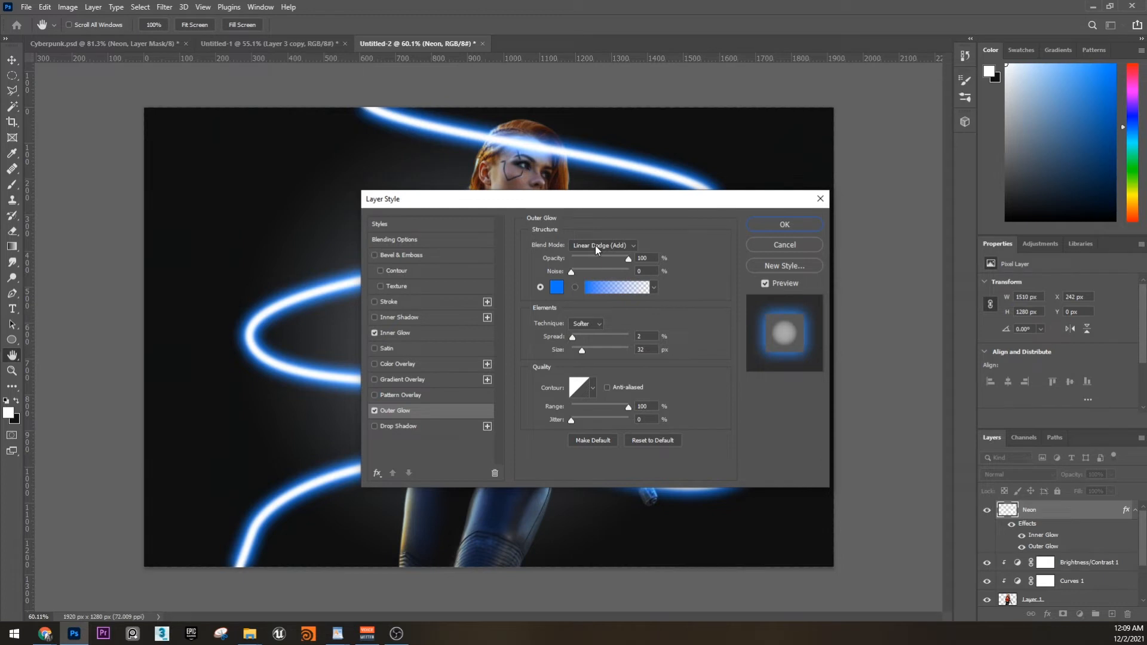
pyautogui.click(557, 288)
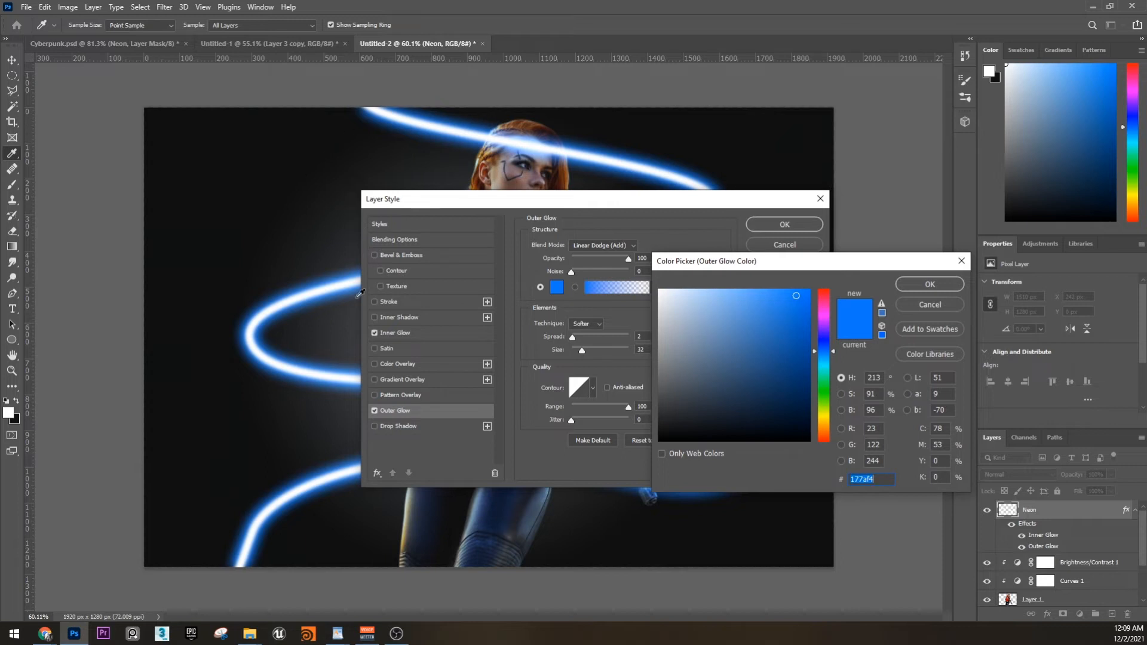
pyautogui.click(925, 307)
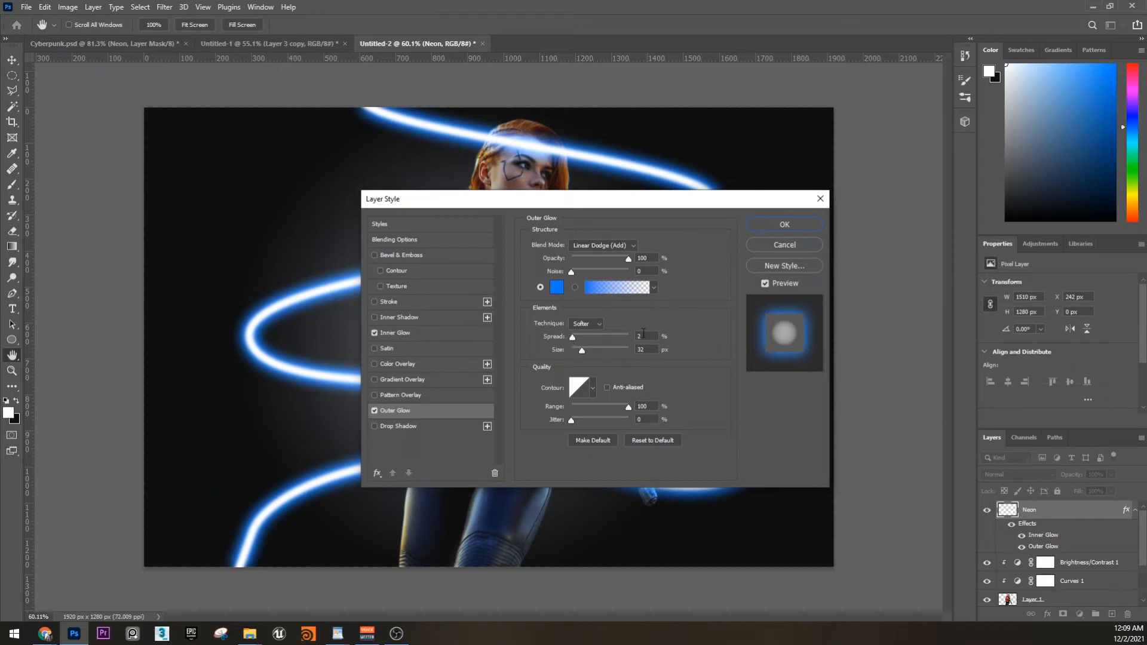
pyautogui.moveTo(653, 333); pyautogui.dragTo(625, 332)
pyautogui.moveTo(621, 205); pyautogui.dragTo(917, 178)
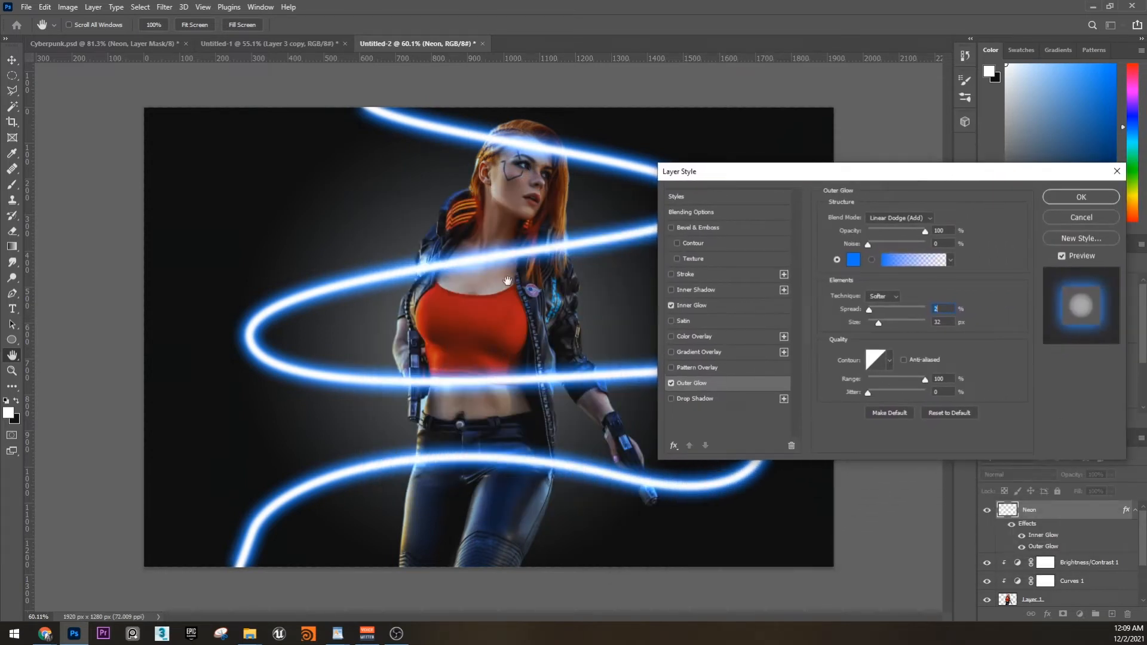
# Add a blue Drop Shadow to the Neon layer, set its size to 84 px, and apply the layer styles.
pyautogui.click(698, 400)
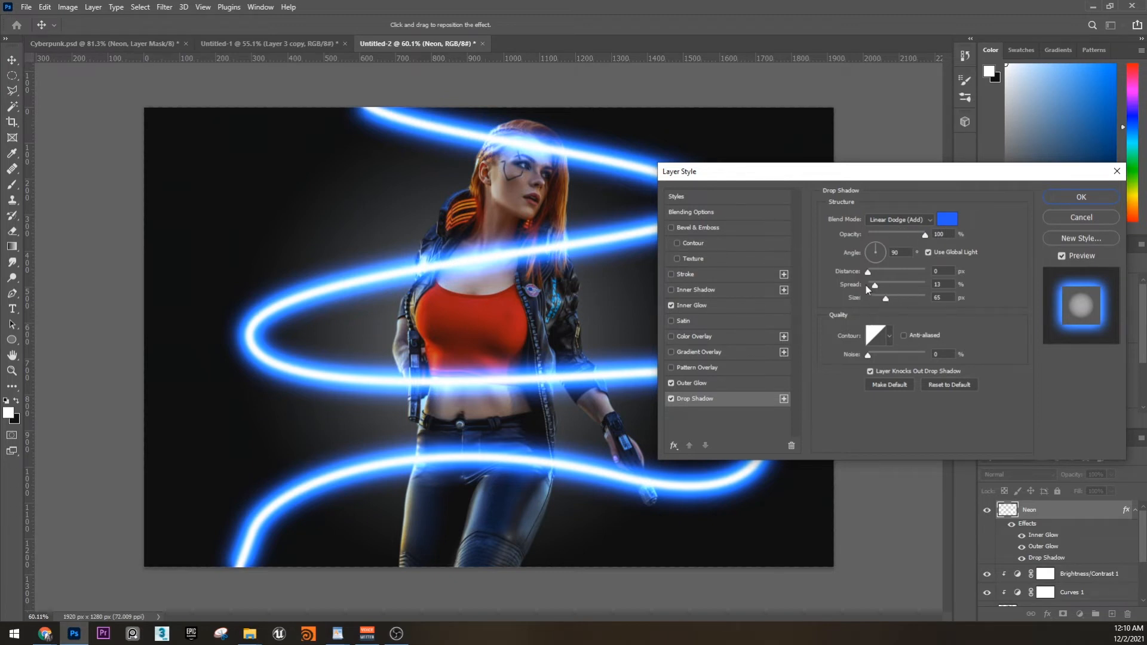
pyautogui.moveTo(898, 295)
pyautogui.mouseDown()
pyautogui.moveTo(922, 296)
pyautogui.moveTo(860, 300)
pyautogui.moveTo(894, 297)
pyautogui.mouseUp()
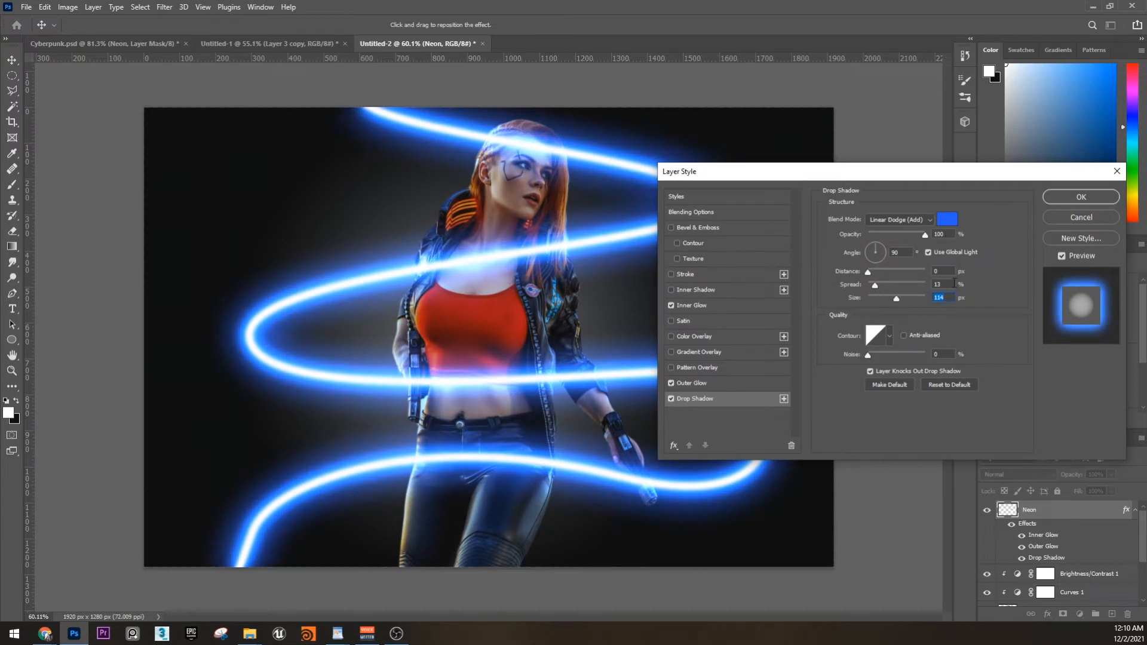
pyautogui.click(888, 297)
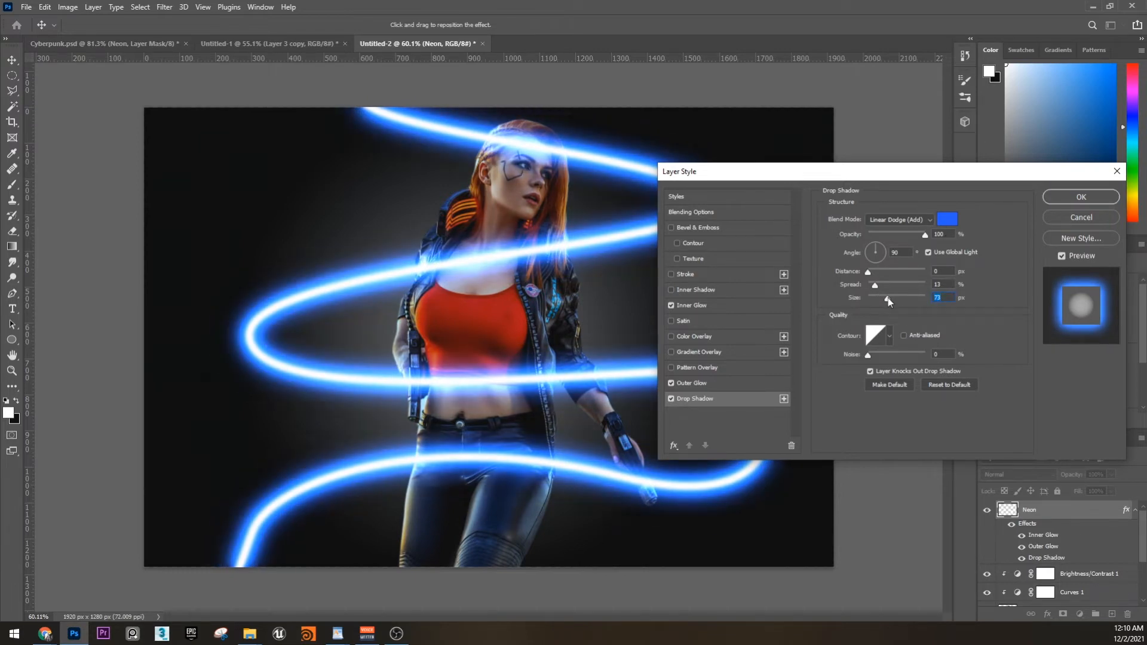
pyautogui.click(879, 298)
pyautogui.moveTo(880, 298); pyautogui.dragTo(890, 299)
pyautogui.moveTo(897, 300); pyautogui.dragTo(891, 302)
pyautogui.moveTo(888, 178); pyautogui.dragTo(651, 215)
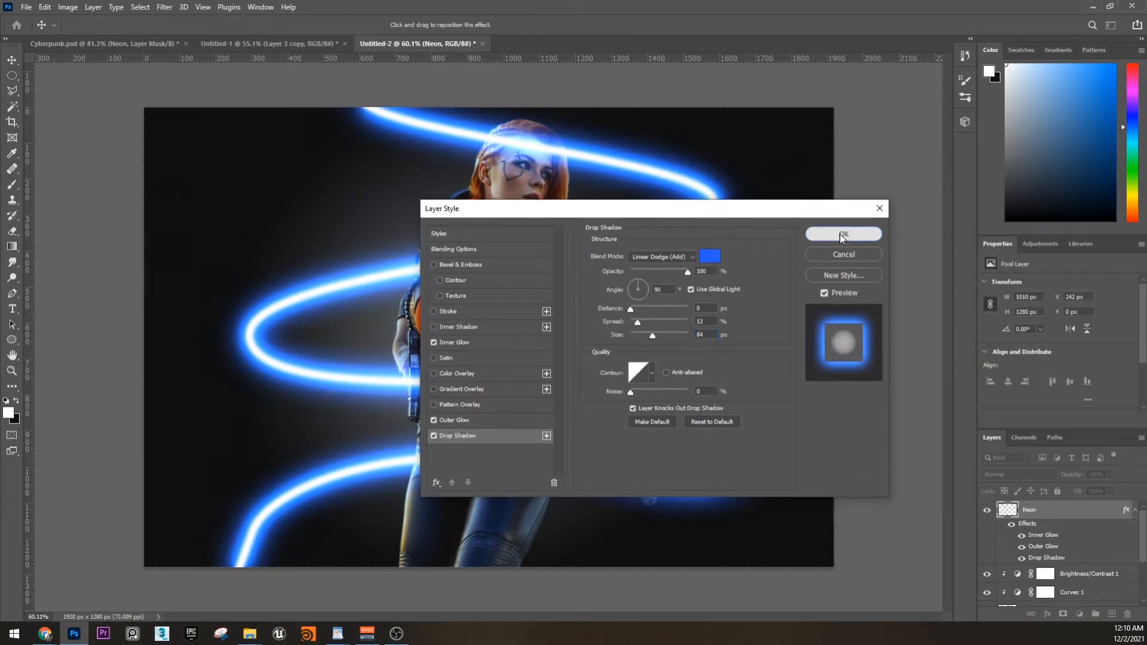
pyautogui.click(843, 233)
# Create a new layer above Neon and stroke the winding path on it with the Brush, using Simulate Pressure.
pyautogui.rightClick(748, 309)
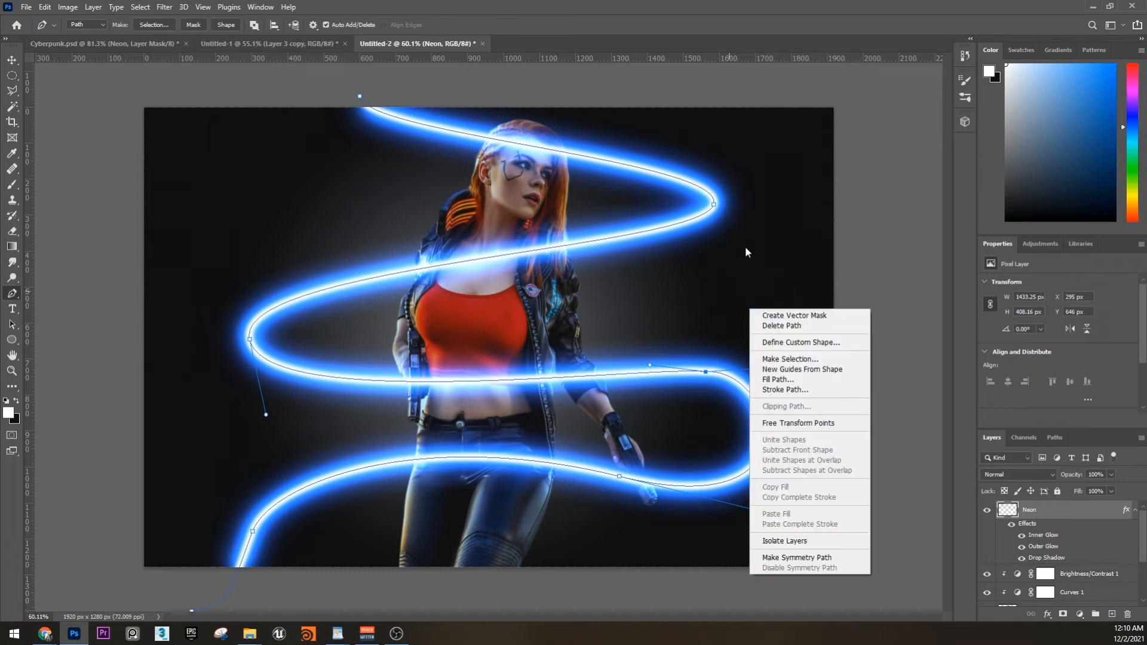
pyautogui.click(881, 118)
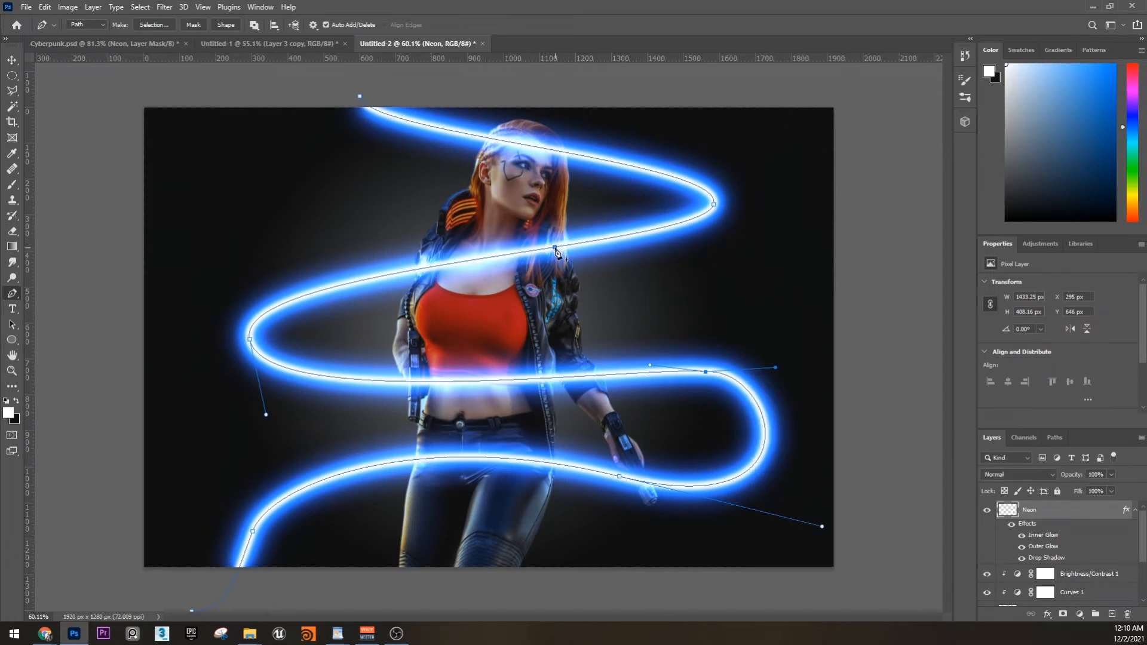
pyautogui.click(1113, 614)
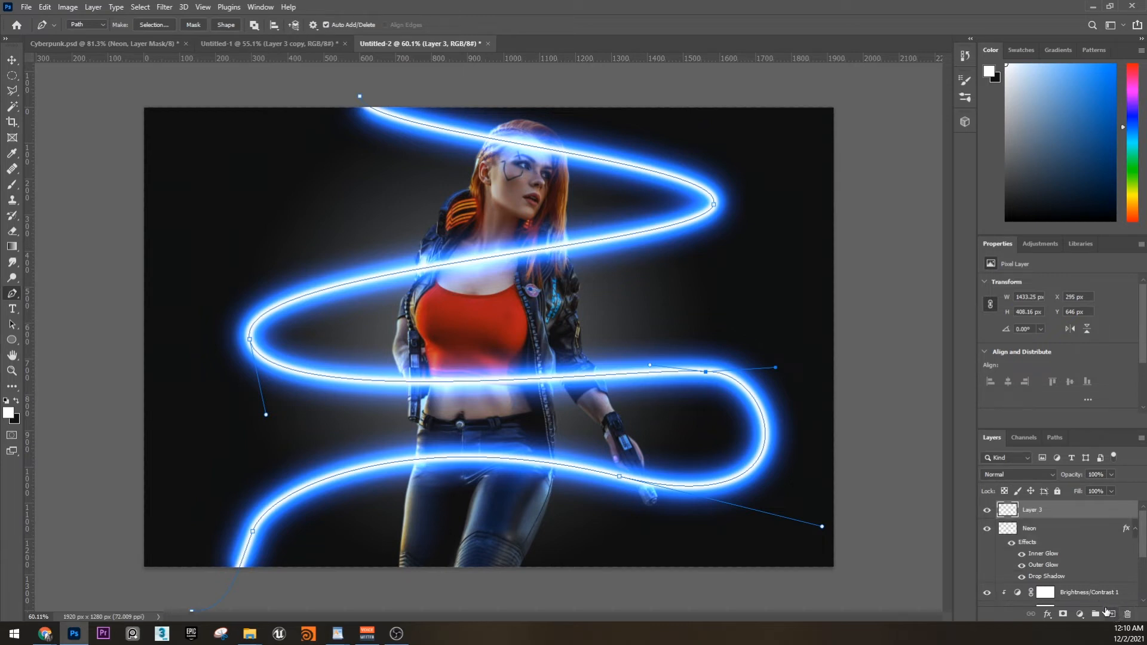
pyautogui.rightClick(576, 246)
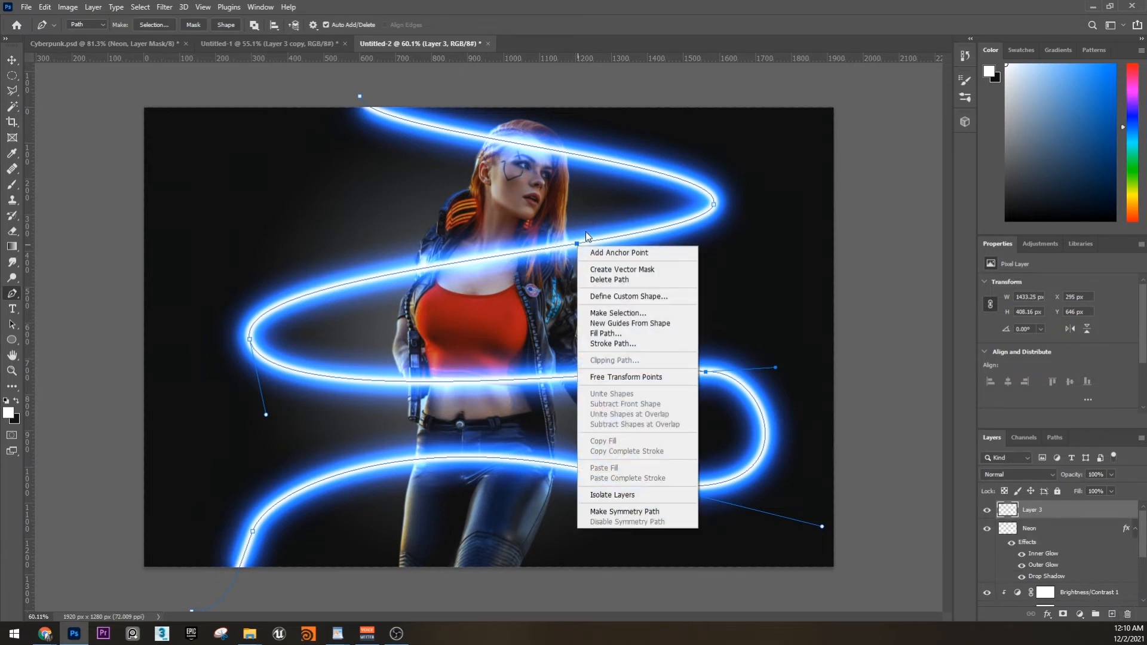
pyautogui.click(644, 343)
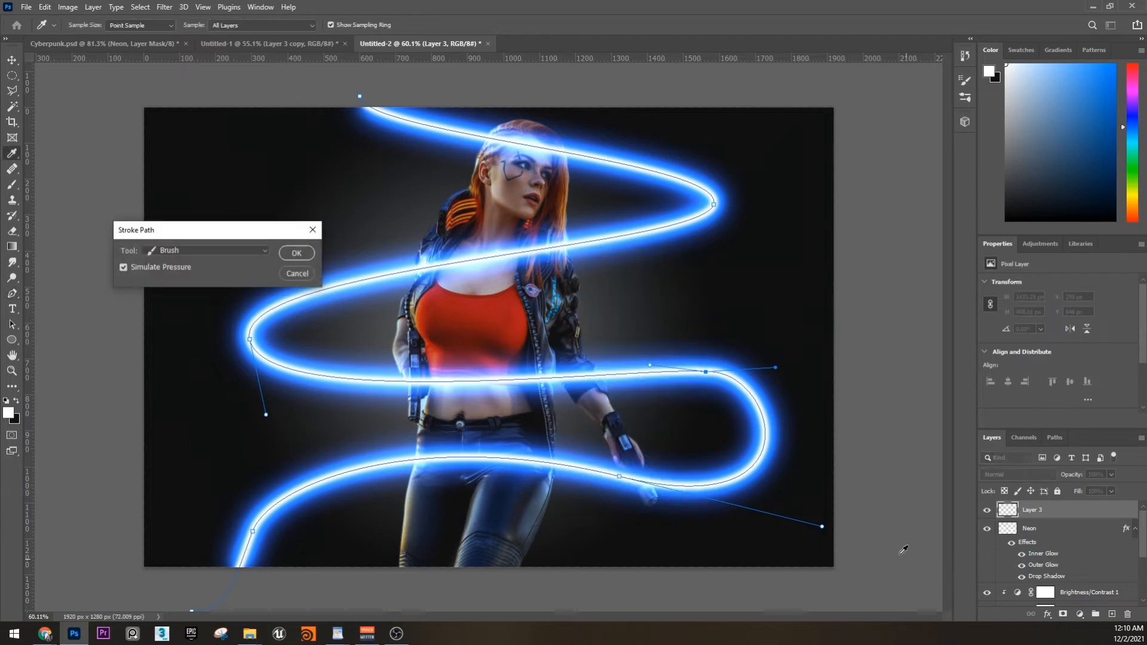
pyautogui.click(296, 253)
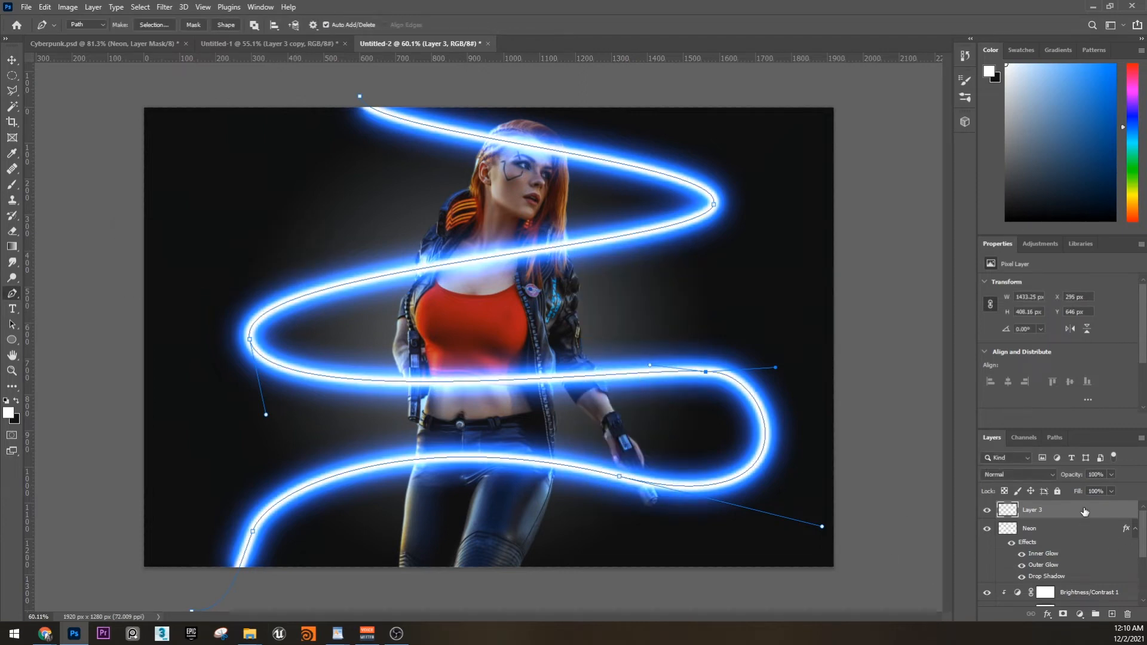
# Give Layer 3 a blue Drop Shadow with 44% opacity and a larger size for a wide, faint glow.
pyautogui.doubleClick(1041, 509)
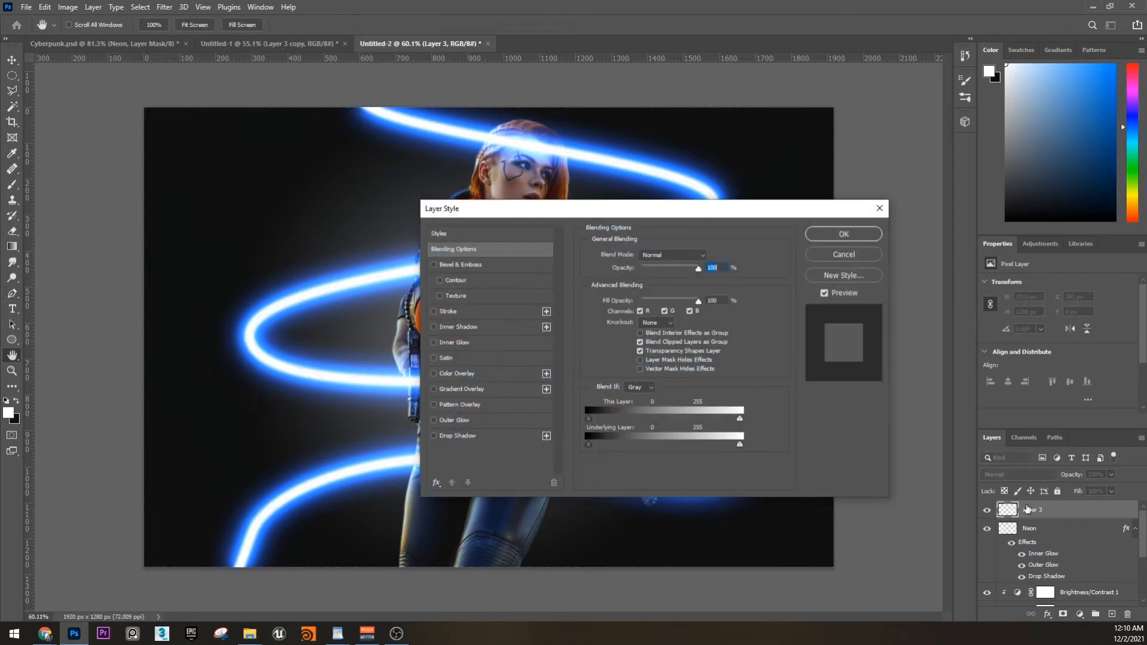
pyautogui.click(448, 435)
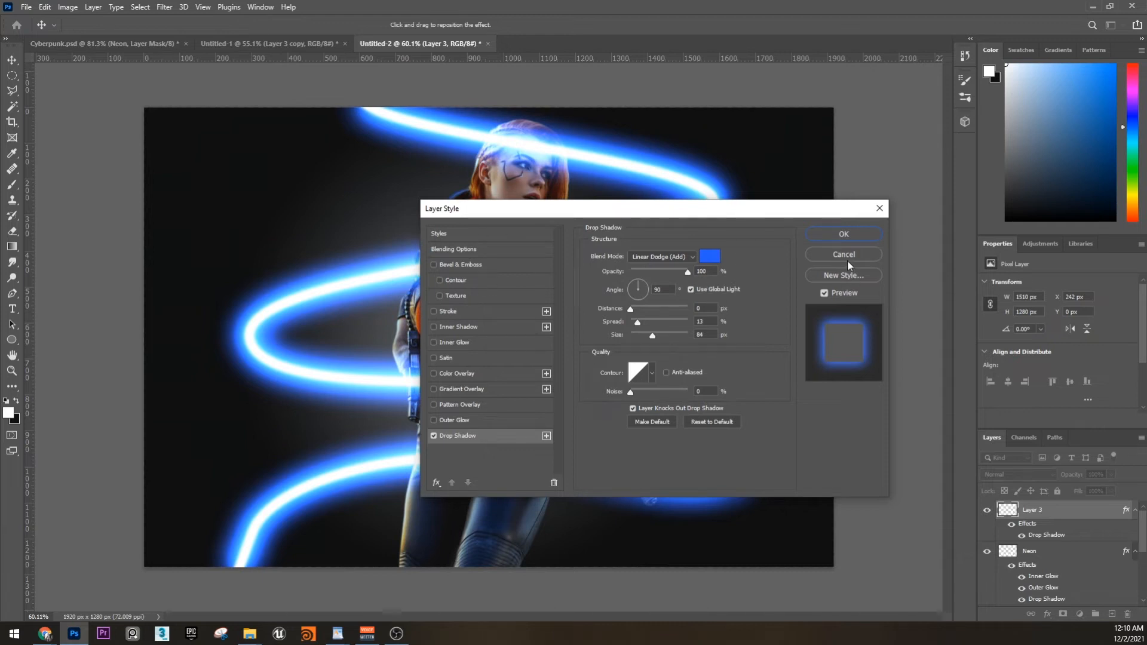
pyautogui.moveTo(653, 333)
pyautogui.mouseDown()
pyautogui.moveTo(633, 335)
pyautogui.moveTo(671, 336)
pyautogui.mouseUp()
pyautogui.moveTo(689, 270); pyautogui.dragTo(655, 274)
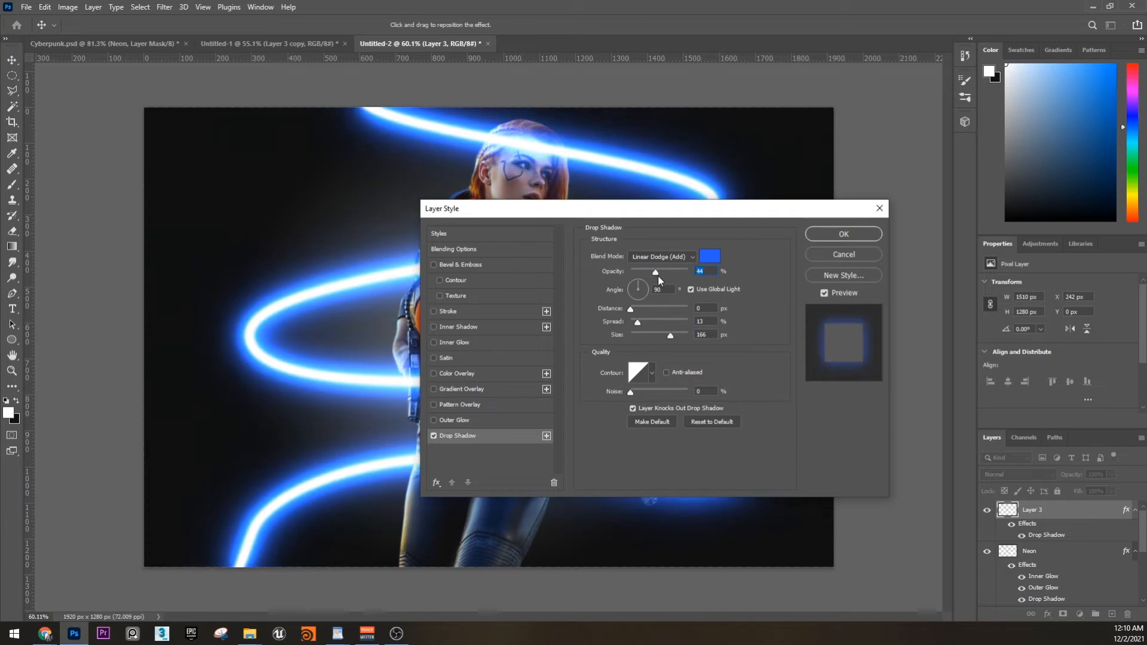
pyautogui.moveTo(650, 336); pyautogui.dragTo(676, 336)
pyautogui.click(844, 234)
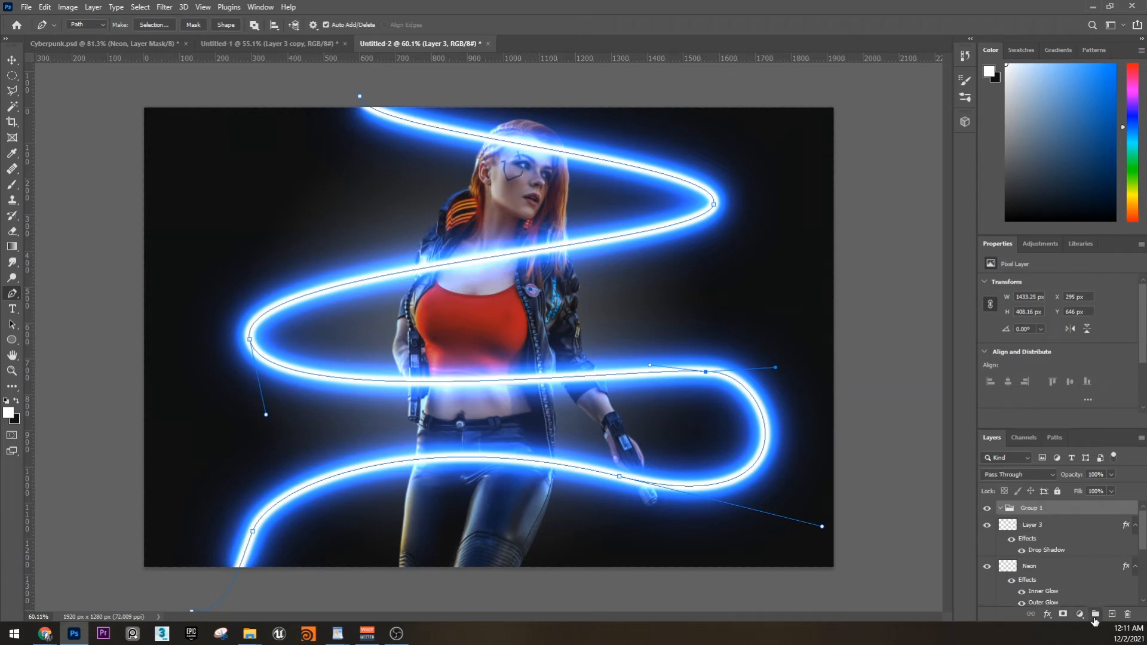
# Put Layer 3 and the Neon layer together in a new layer group at the top of the stack.
pyautogui.click(1044, 565)
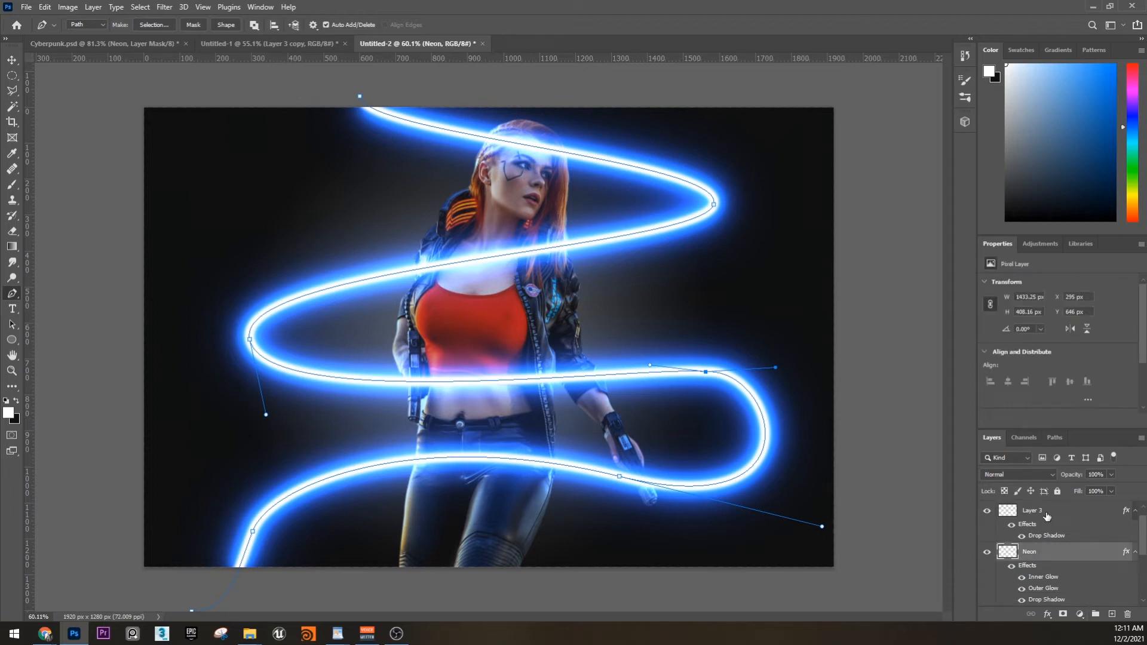
pyautogui.keyDown('shift'); pyautogui.click(1046, 514); pyautogui.keyUp('shift')
pyautogui.hotkey('ctrl', 'g')
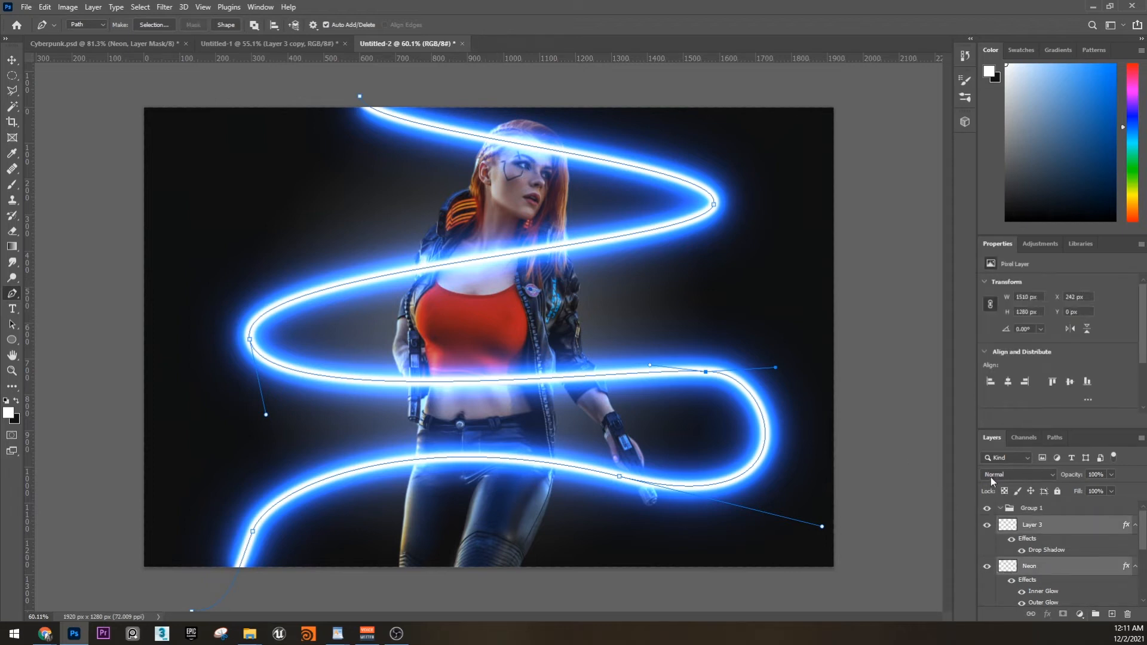
pyautogui.moveTo(1046, 525)
pyautogui.mouseDown()
pyautogui.moveTo(1058, 511)
pyautogui.moveTo(1046, 509)
pyautogui.mouseUp()
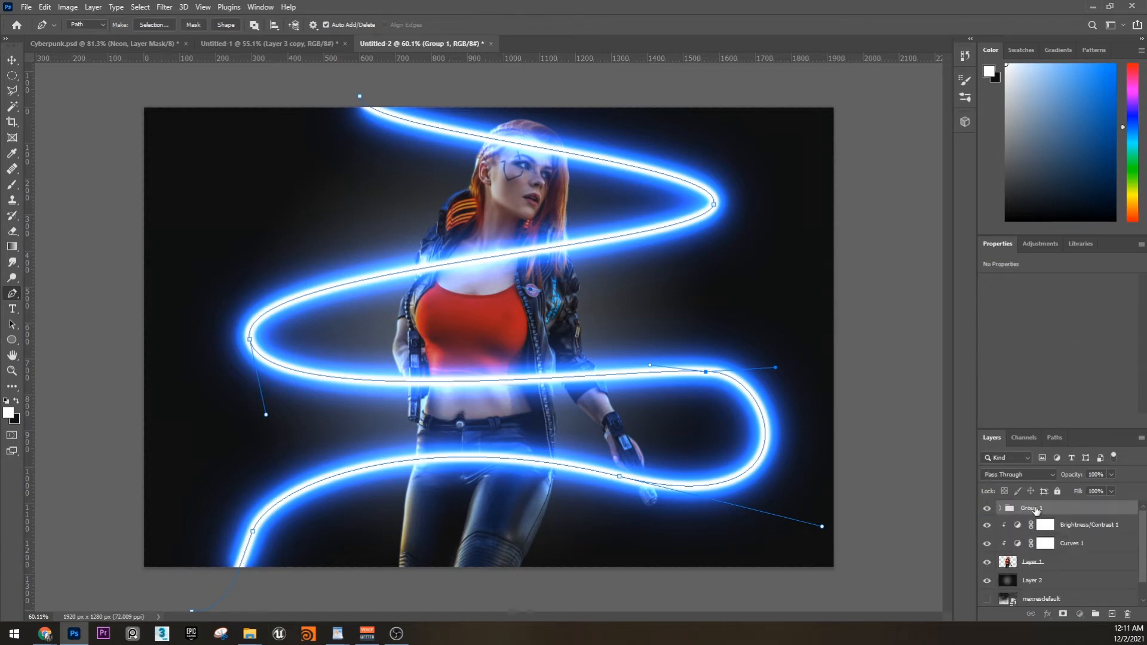
# Add a layer mask to Group 1 and set the Soft Round brush size to 86 px for painting on it.
pyautogui.click(1064, 615)
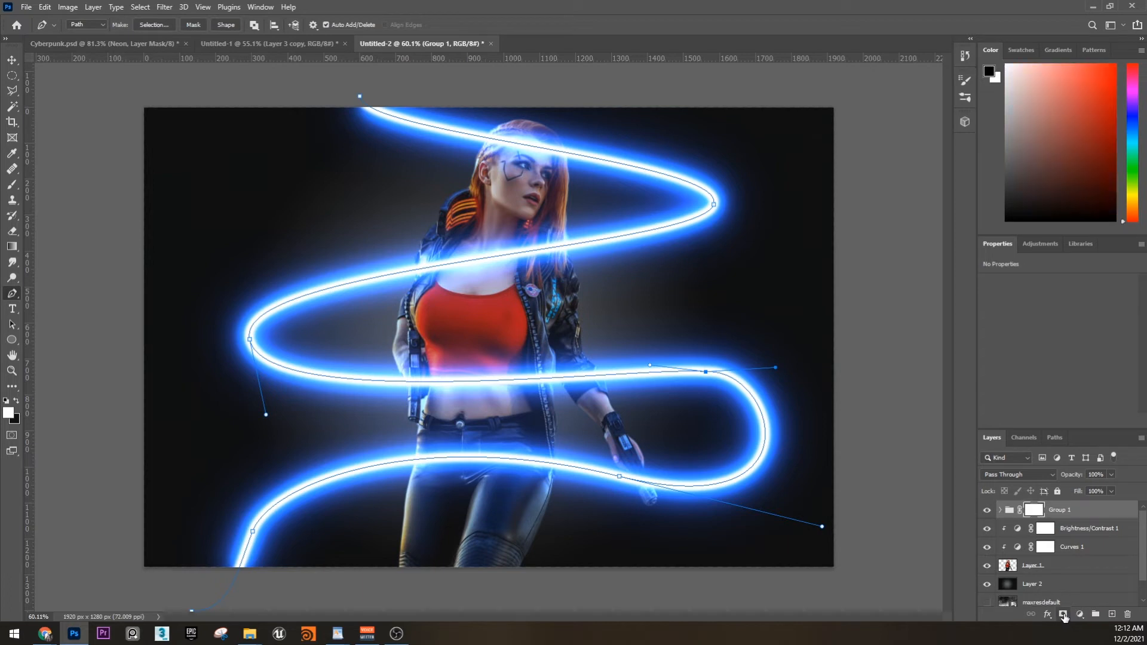
pyautogui.press('b')
pyautogui.rightClick(473, 314)
pyautogui.moveTo(493, 339); pyautogui.dragTo(510, 342)
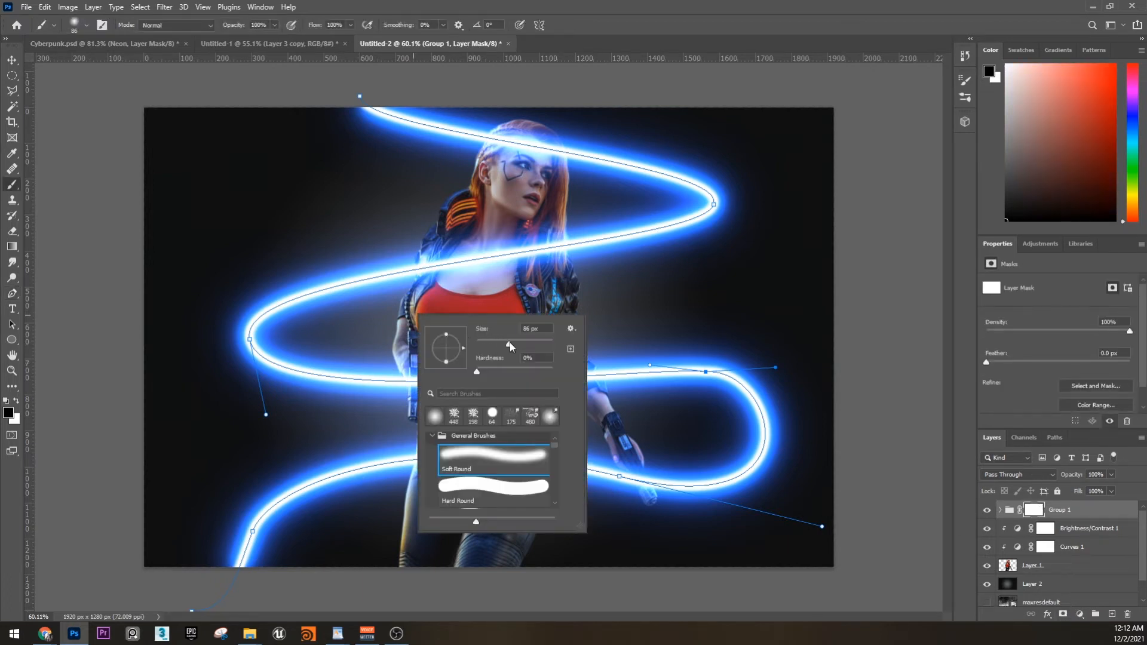
# Paint black on Group 1's mask with a 92 px brush to hide the neon line across the woman's chest.
pyautogui.click(504, 279)
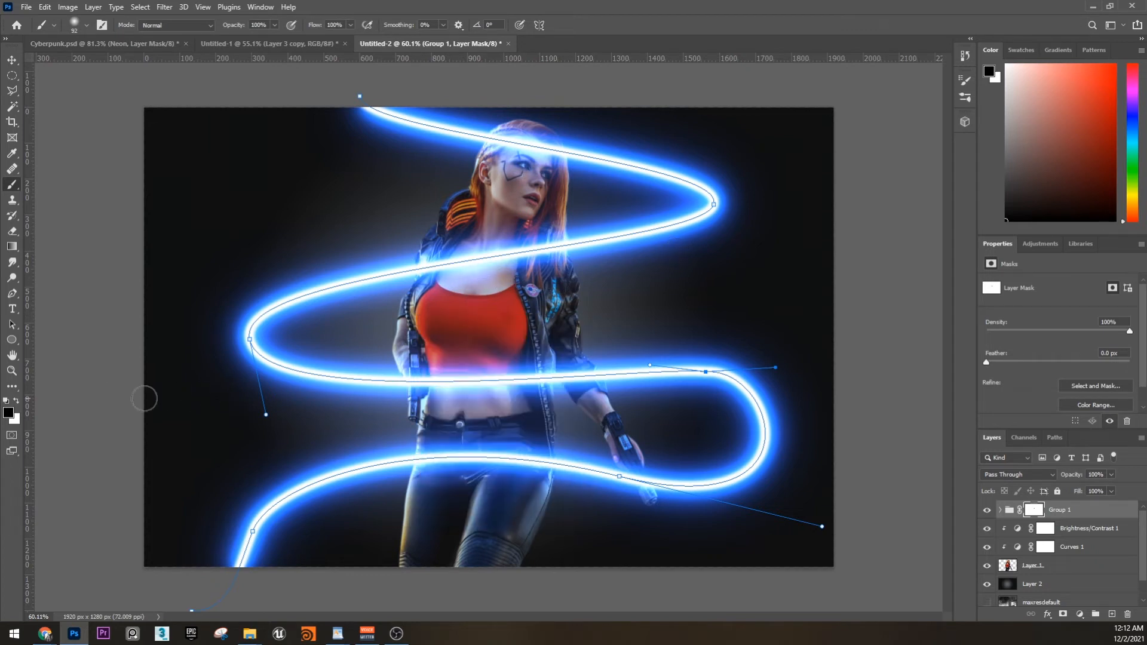
pyautogui.moveTo(468, 260)
pyautogui.mouseDown()
pyautogui.moveTo(498, 256)
pyautogui.moveTo(412, 283)
pyautogui.moveTo(471, 260)
pyautogui.mouseUp()
pyautogui.hotkey('ctrl', 'z')
pyautogui.moveTo(476, 253)
pyautogui.mouseDown()
pyautogui.moveTo(496, 274)
pyautogui.moveTo(449, 310)
pyautogui.moveTo(479, 262)
pyautogui.moveTo(516, 260)
pyautogui.moveTo(533, 244)
pyautogui.moveTo(551, 250)
pyautogui.moveTo(548, 241)
pyautogui.moveTo(537, 257)
pyautogui.moveTo(446, 276)
pyautogui.moveTo(435, 261)
pyautogui.moveTo(431, 274)
pyautogui.moveTo(442, 253)
pyautogui.moveTo(411, 276)
pyautogui.mouseUp()
# Paint white on the mask to restore the neon line up to the outer edge of the jacket's shoulder.
pyautogui.press('x')
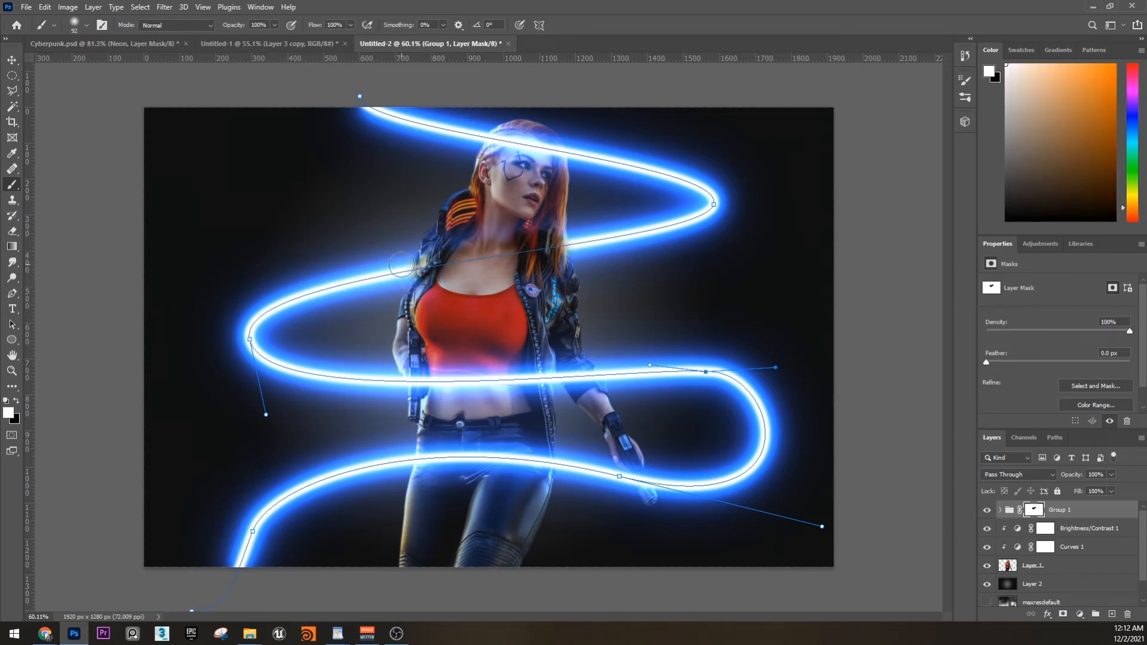
pyautogui.scroll(1, 405, 270)
pyautogui.scroll(11, 404, 270)
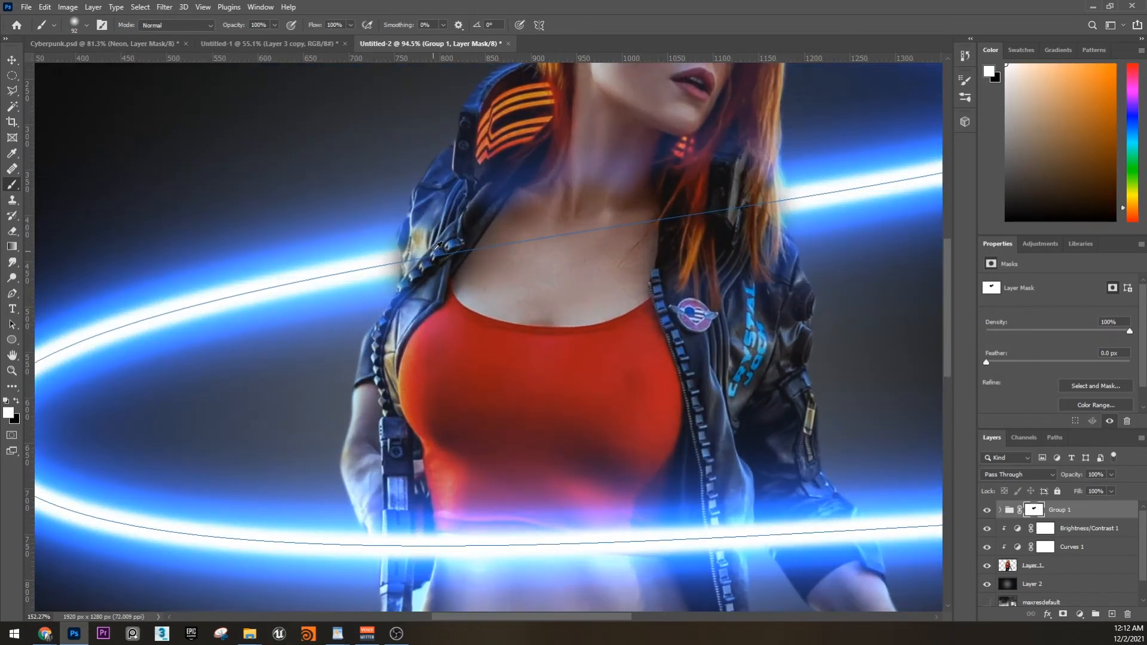
pyautogui.moveTo(382, 263); pyautogui.dragTo(361, 254)
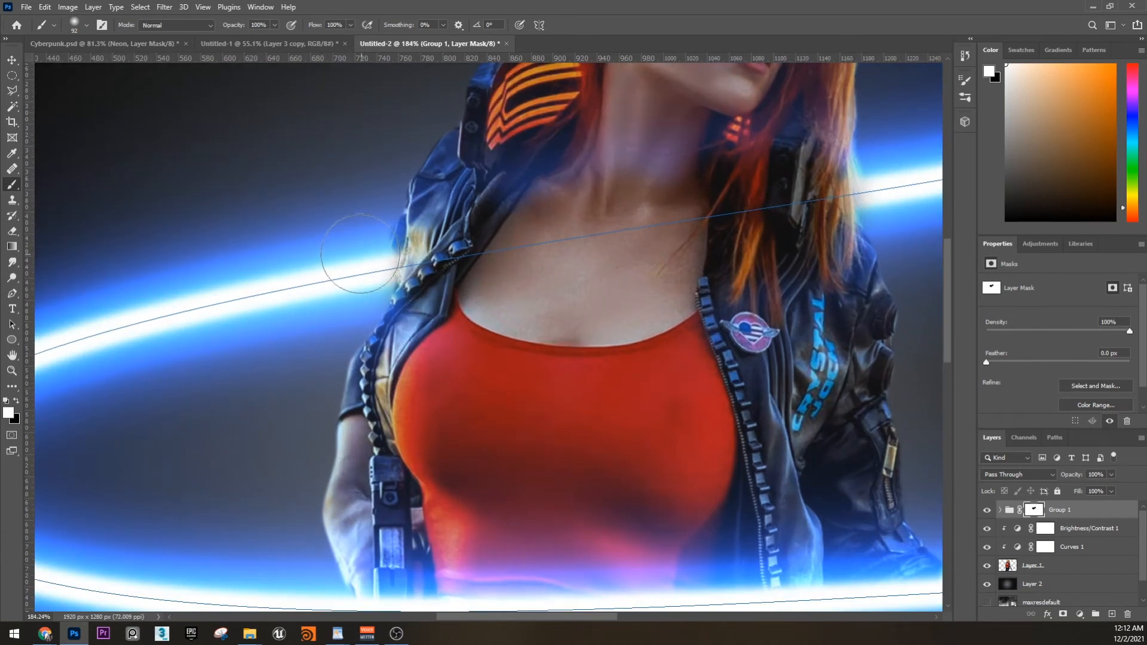
pyautogui.scroll(-2, 603, 303)
pyautogui.scroll(1, 838, 237)
pyautogui.scroll(-9, 805, 240)
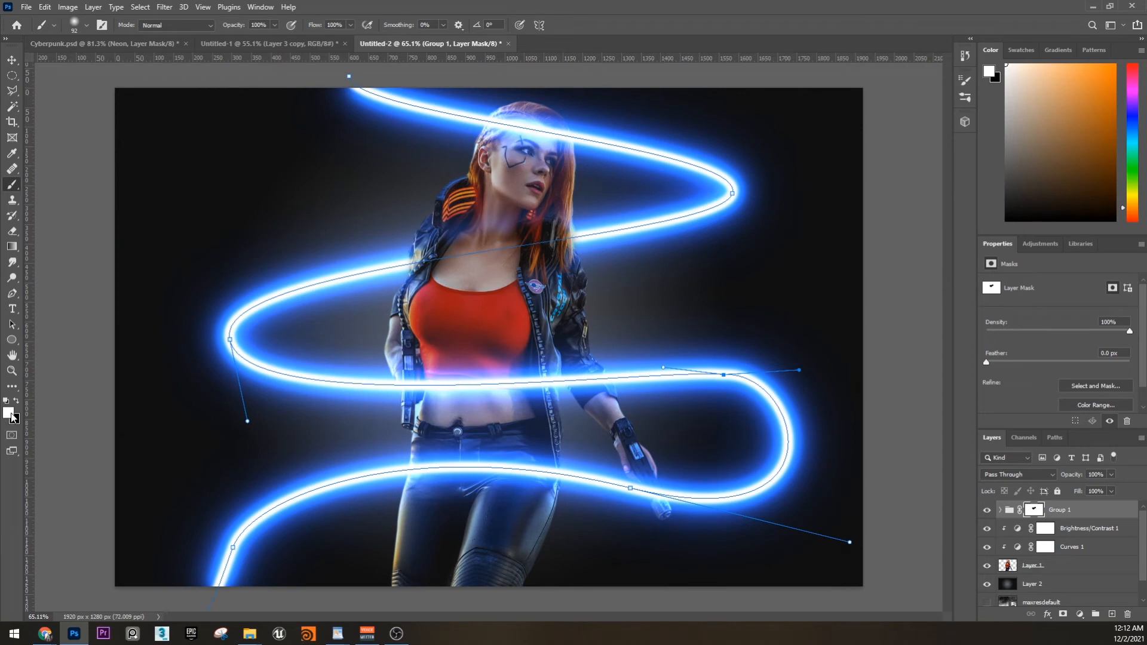
# Paint black on the mask to hide the lower neon line across the hips, undoing the stray stroke over the belly.
pyautogui.press('x')
pyautogui.press('x')
pyautogui.press('x')
pyautogui.press('x')
pyautogui.press('x')
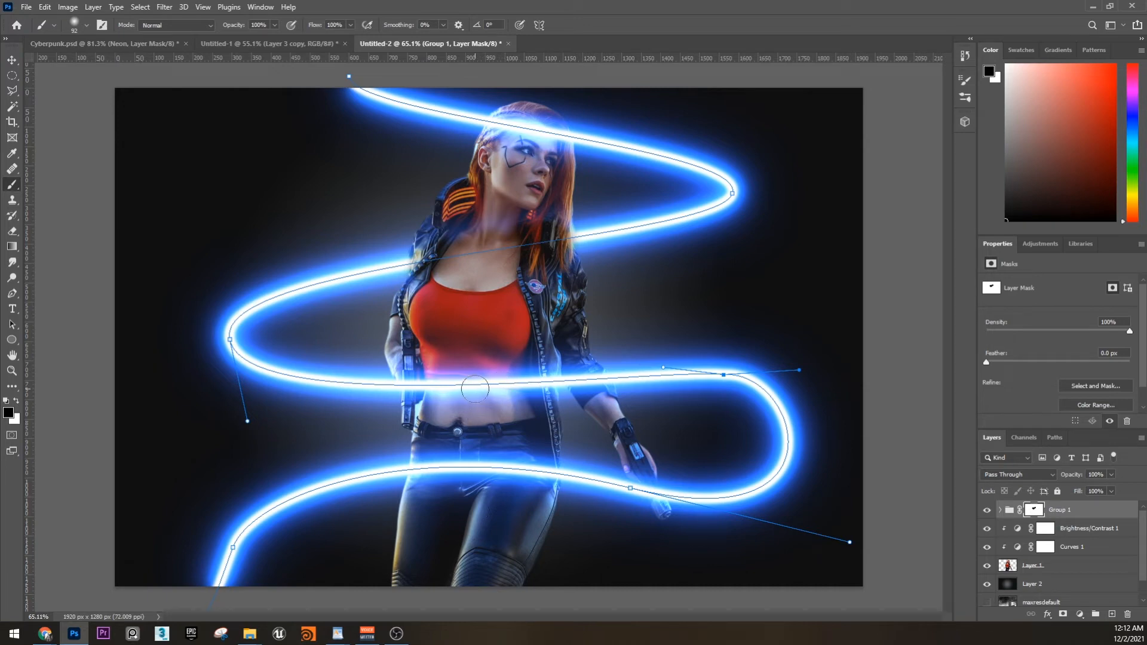
pyautogui.moveTo(418, 469)
pyautogui.mouseDown()
pyautogui.moveTo(479, 464)
pyautogui.moveTo(495, 474)
pyautogui.moveTo(403, 486)
pyautogui.moveTo(495, 488)
pyautogui.moveTo(516, 416)
pyautogui.moveTo(536, 483)
pyautogui.moveTo(513, 507)
pyautogui.mouseUp()
pyautogui.moveTo(459, 570); pyautogui.dragTo(499, 452)
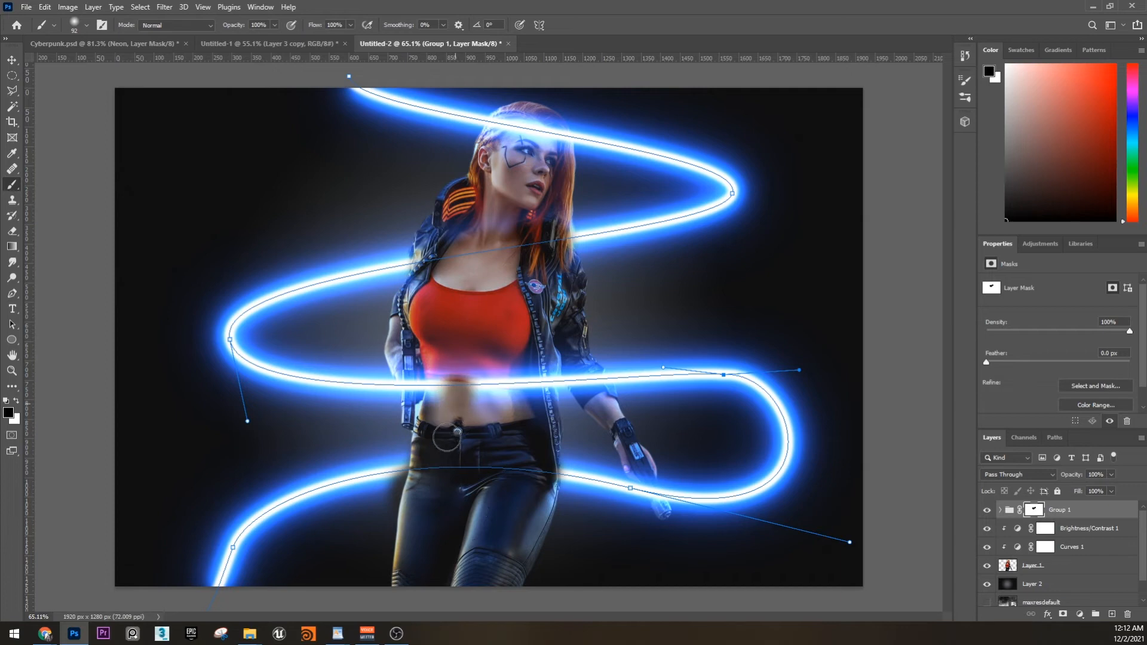
pyautogui.hotkey('ctrl', 'z')
pyautogui.moveTo(530, 482)
pyautogui.mouseDown()
pyautogui.moveTo(538, 506)
pyautogui.moveTo(541, 470)
pyautogui.moveTo(511, 489)
pyautogui.moveTo(513, 455)
pyautogui.moveTo(458, 495)
pyautogui.moveTo(443, 462)
pyautogui.moveTo(479, 466)
pyautogui.moveTo(484, 454)
pyautogui.moveTo(440, 489)
pyautogui.moveTo(442, 455)
pyautogui.moveTo(421, 492)
pyautogui.moveTo(425, 454)
pyautogui.moveTo(417, 490)
pyautogui.moveTo(433, 447)
pyautogui.moveTo(451, 438)
pyautogui.moveTo(508, 444)
pyautogui.moveTo(485, 495)
pyautogui.moveTo(436, 482)
pyautogui.mouseUp()
# Refine the mask where the lower neon line meets the hip's edge, alternating white and black.
pyautogui.press('x')
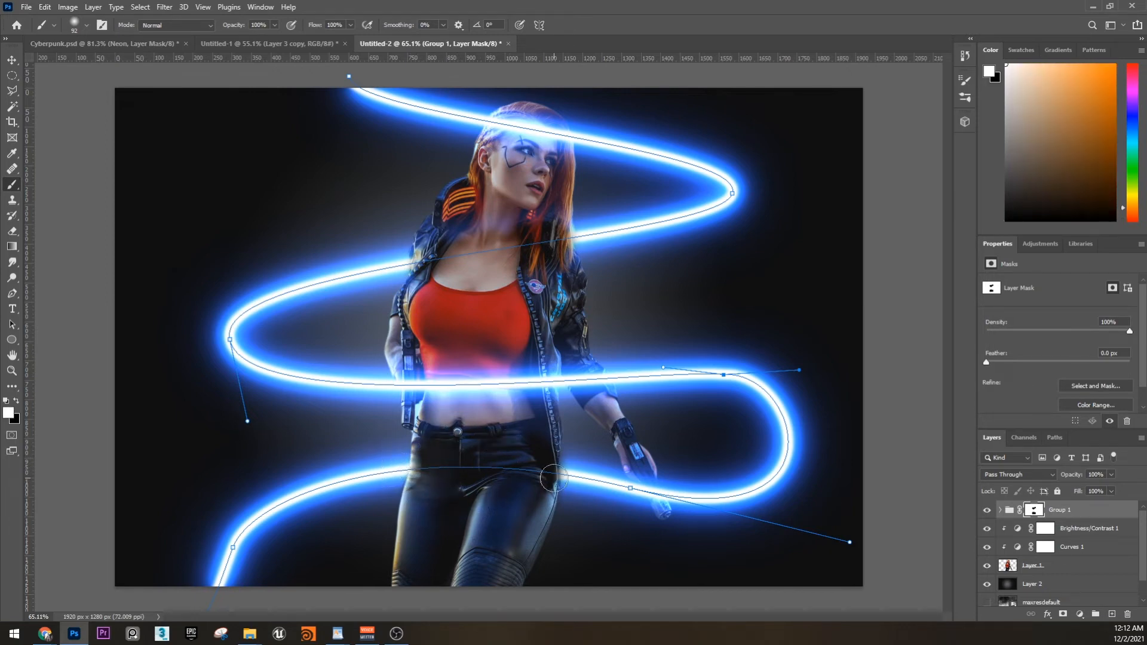
pyautogui.press('x')
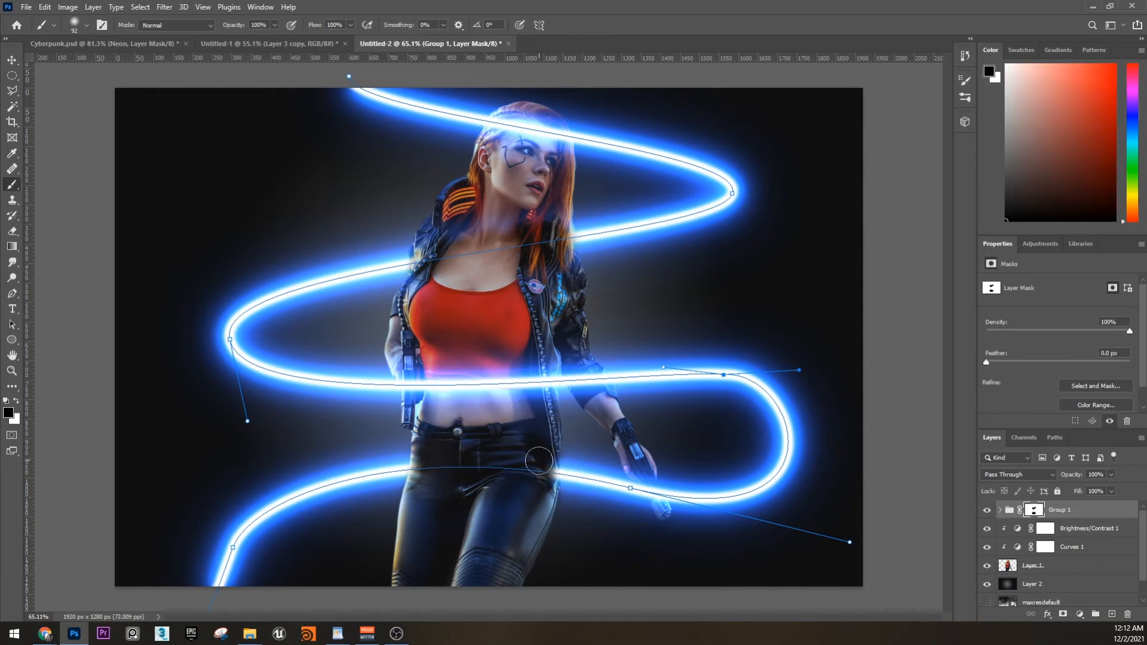
pyautogui.scroll(-4, 525, 418)
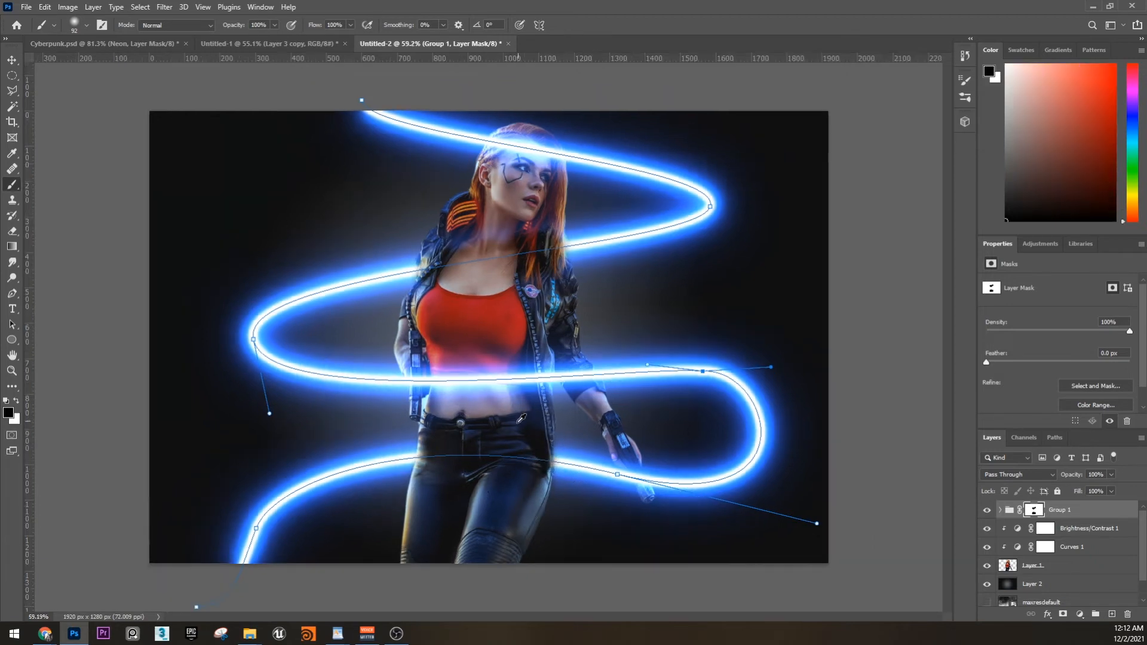
pyautogui.scroll(2, 573, 308)
# Switch to the Move tool and hide the path overlay on the canvas.
pyautogui.click(12, 60)
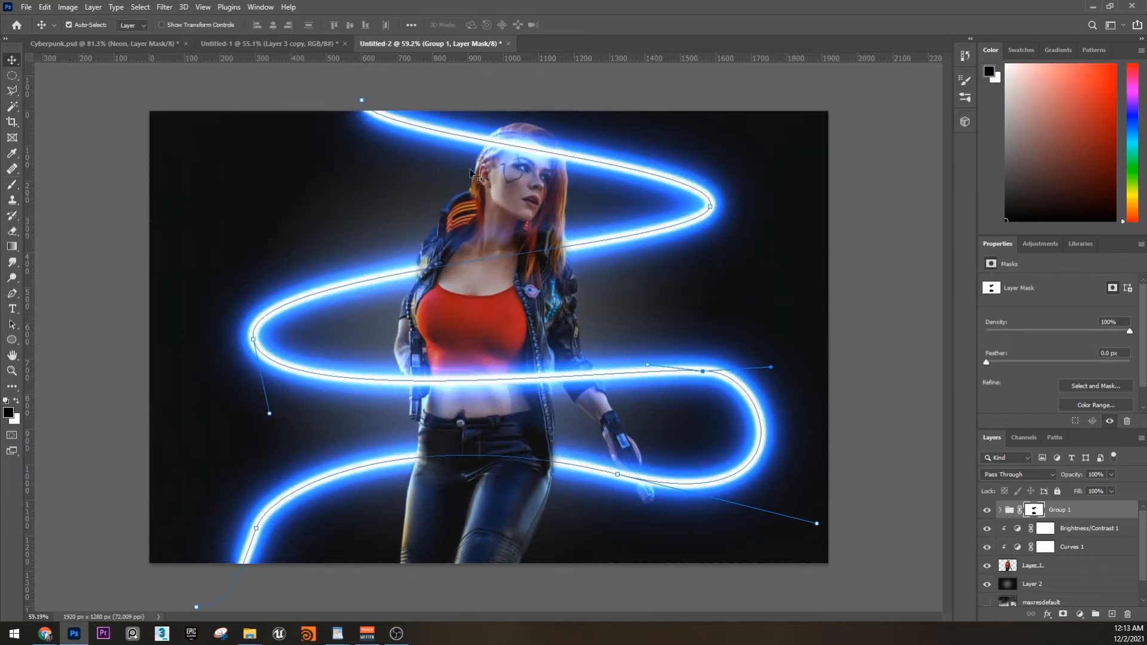
pyautogui.click(512, 257)
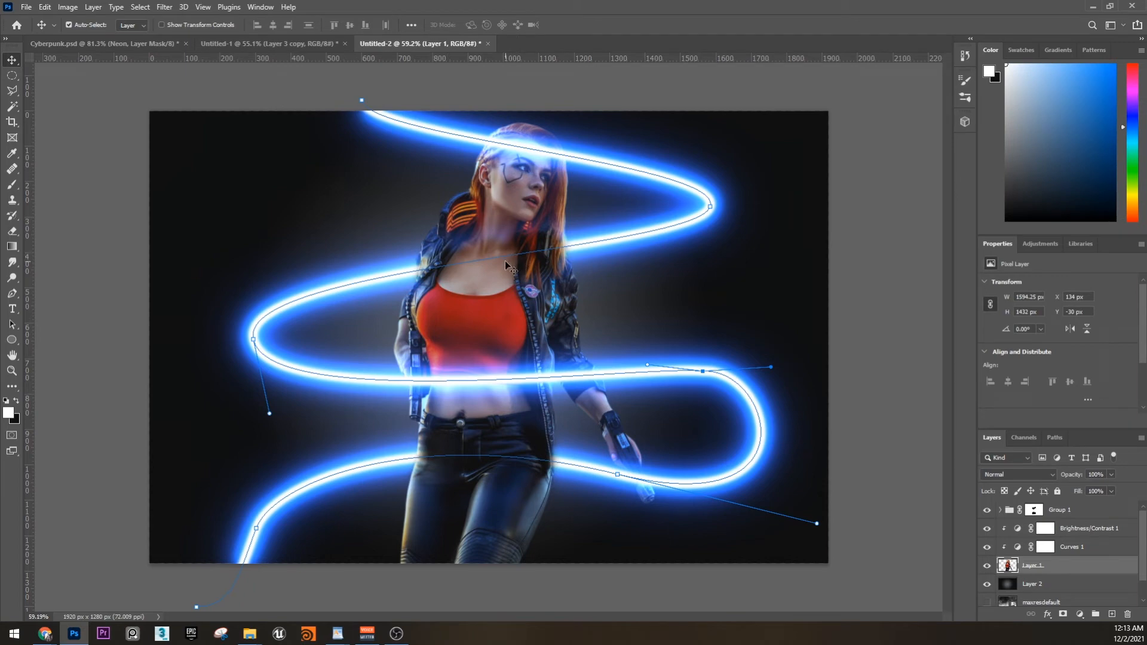
pyautogui.hotkey('ctrl', 'h')
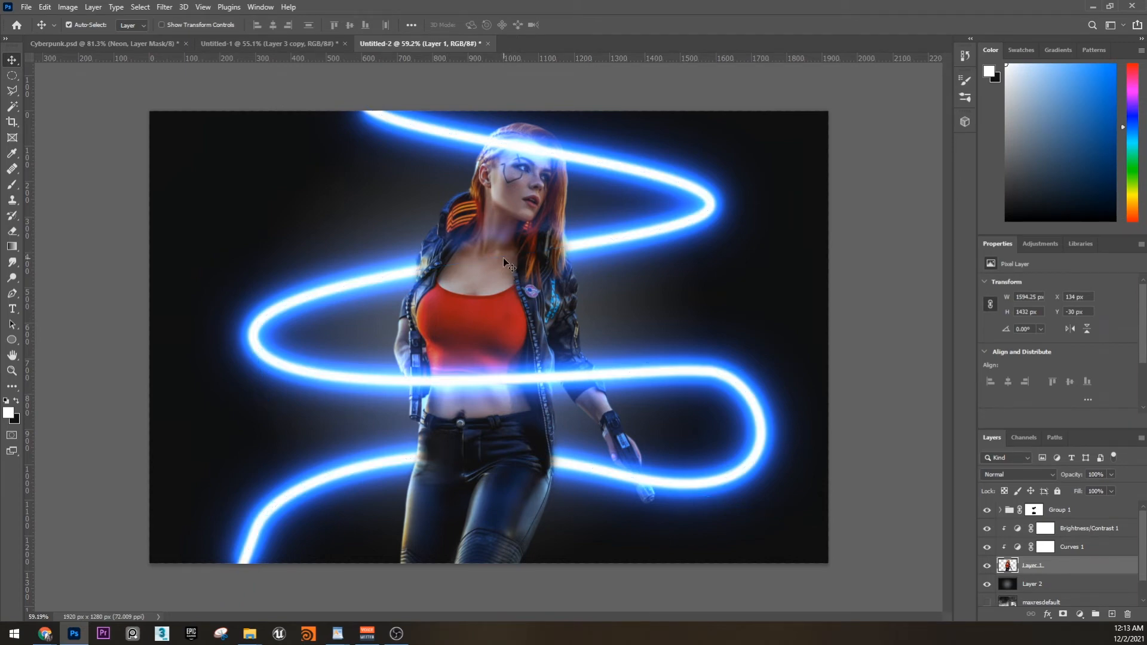
pyautogui.click(544, 252)
pyautogui.hotkey('ctrl', 'h')
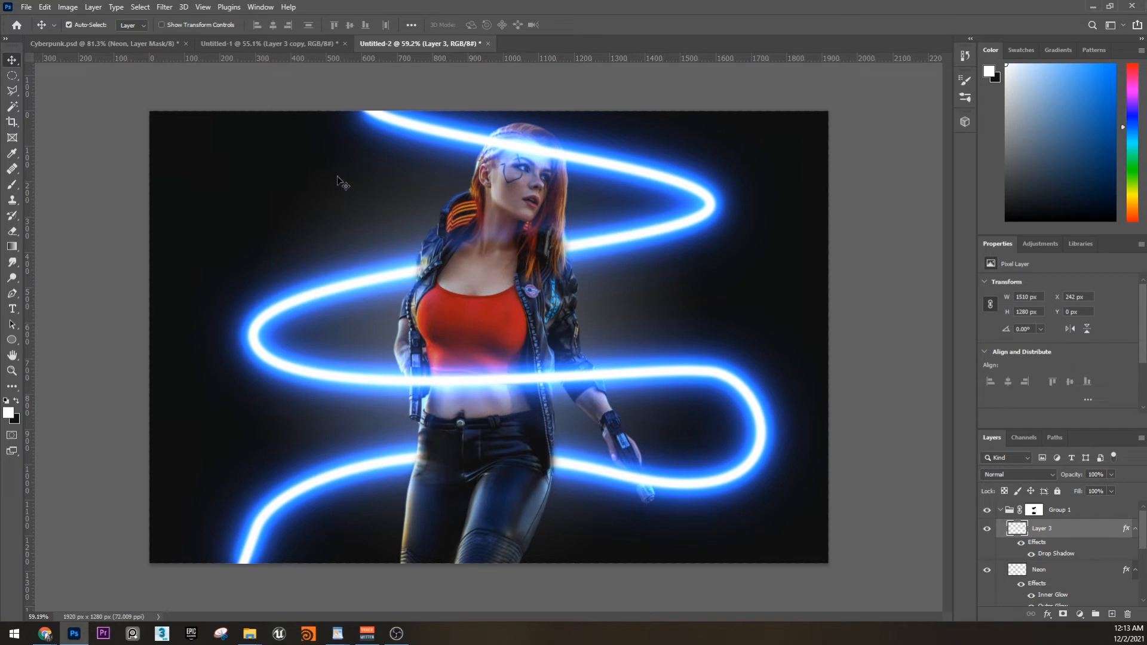
# Create a new layer directly above Layer 2 and fill it with black.
pyautogui.scroll(-5, 1060, 549)
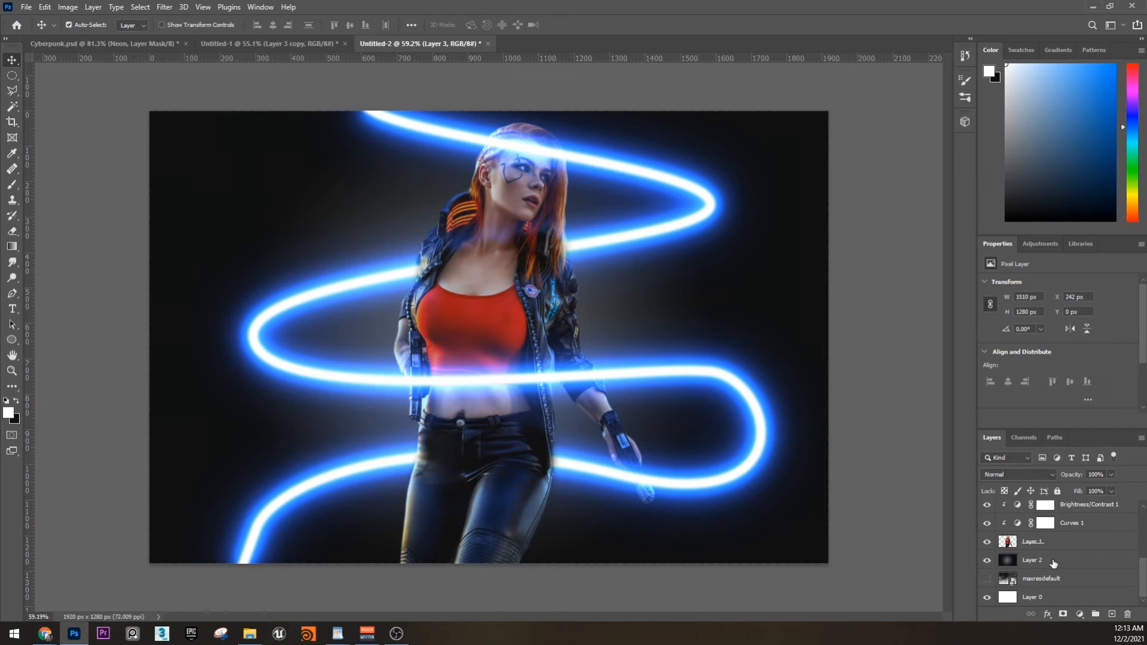
pyautogui.click(1063, 560)
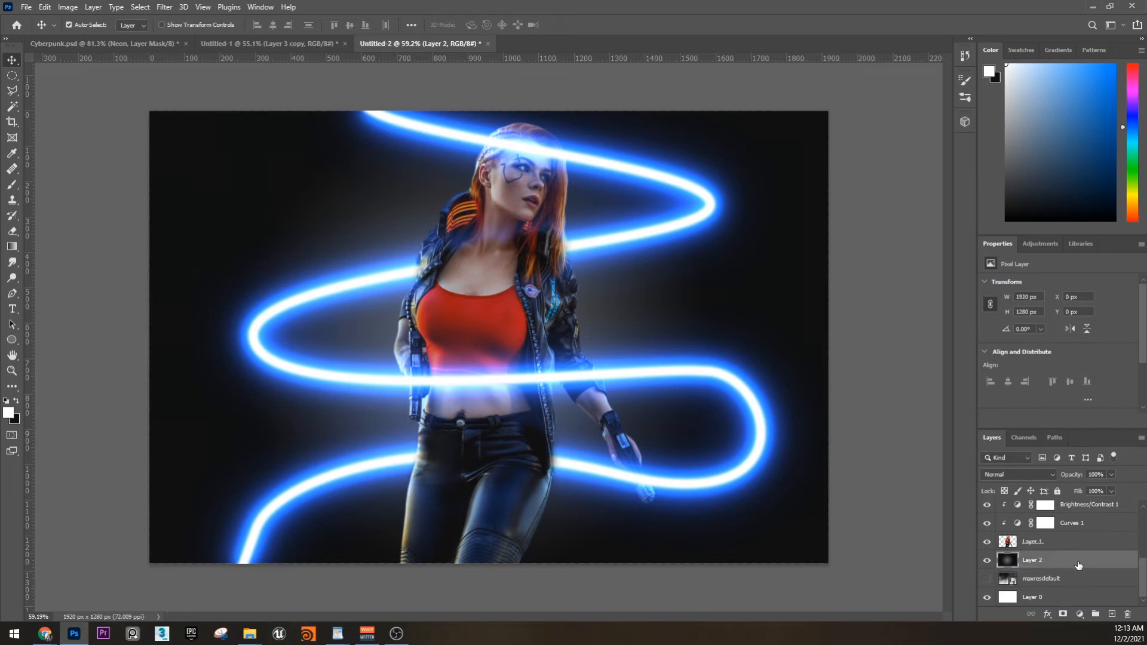
pyautogui.click(1112, 615)
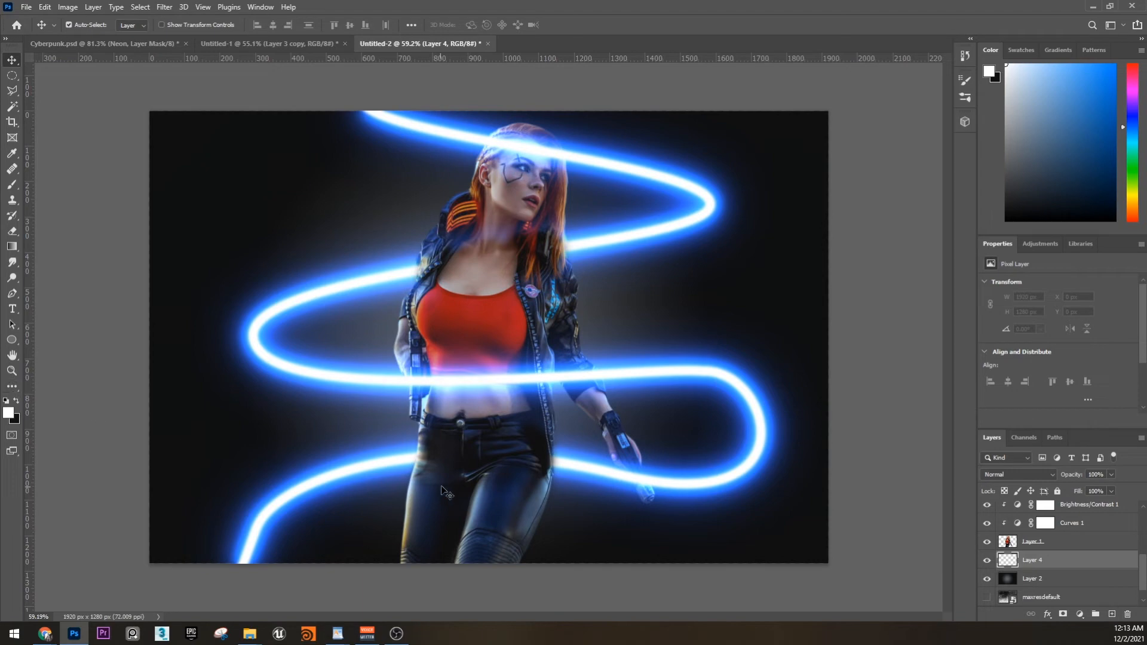
pyautogui.press('x')
pyautogui.hotkey('ctrl', 'BackSpace')
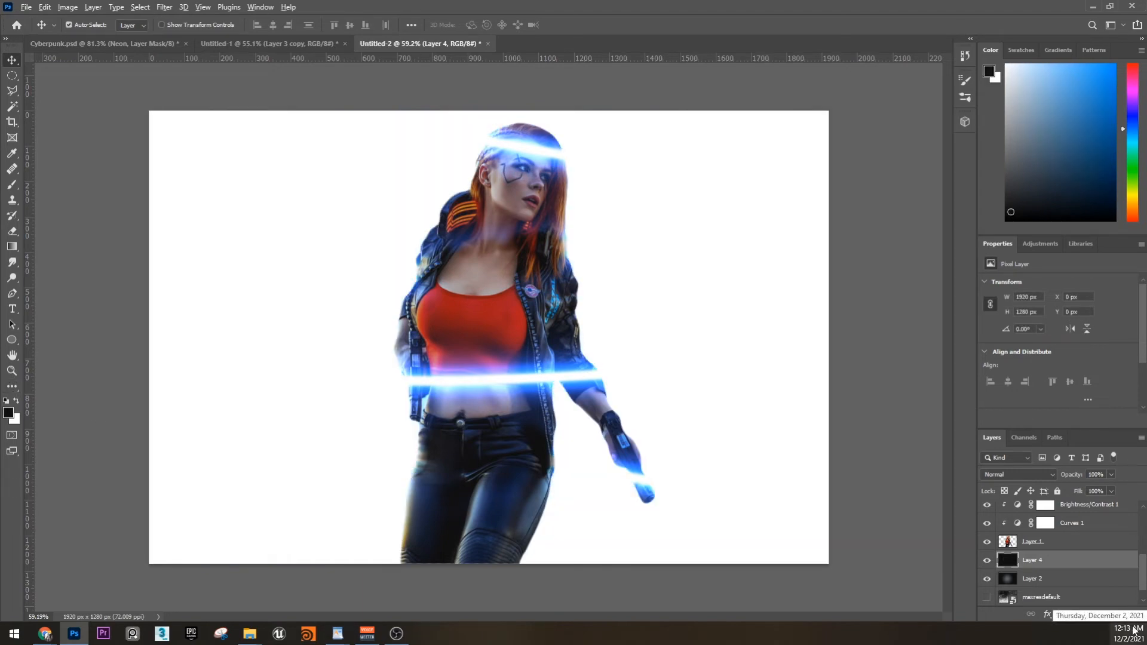
pyautogui.hotkey('alt', 'BackSpace')
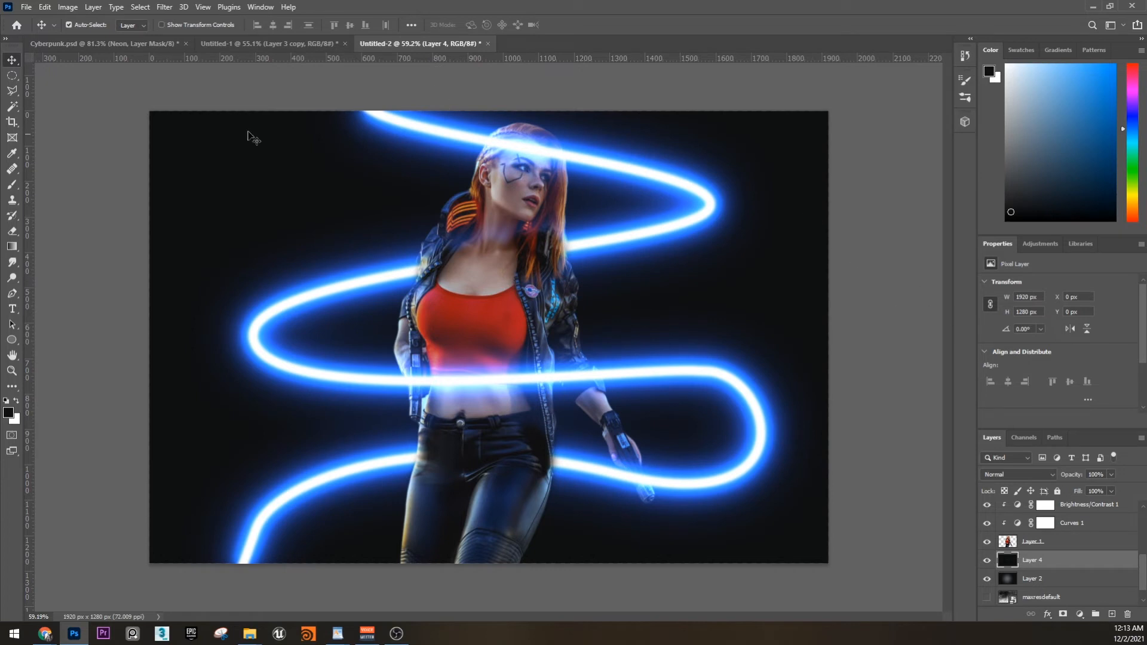
# Select an ellipse spanning the full canvas and turn it into a layer mask on Layer 4.
pyautogui.click(13, 77)
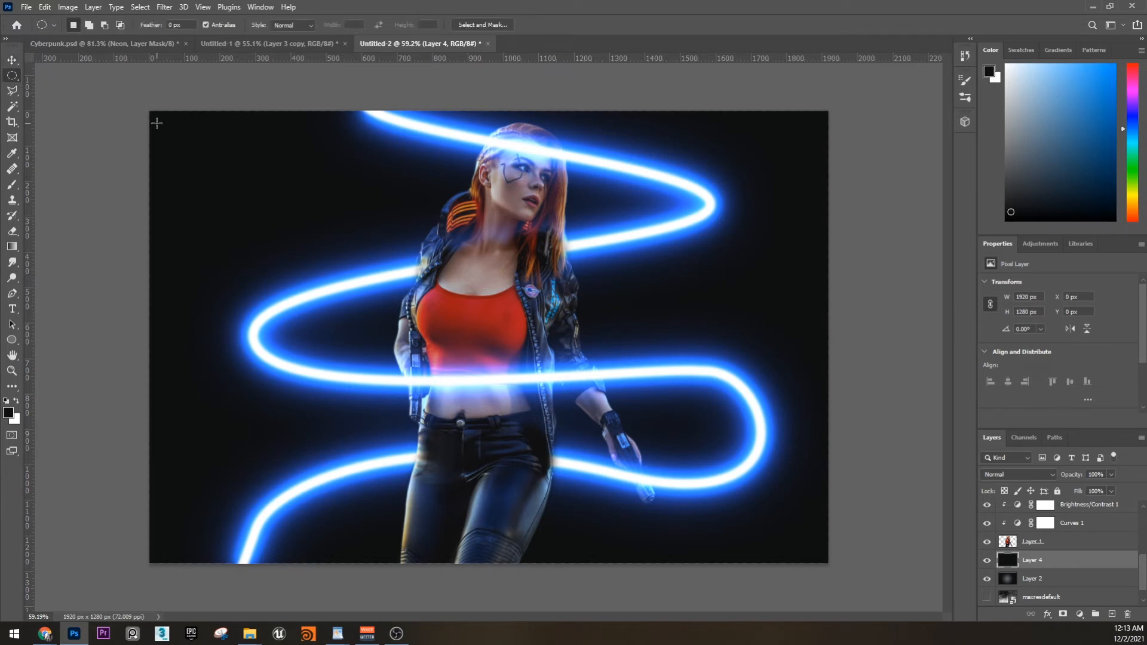
pyautogui.moveTo(151, 113); pyautogui.dragTo(827, 570)
pyautogui.scroll(-1, 1082, 578)
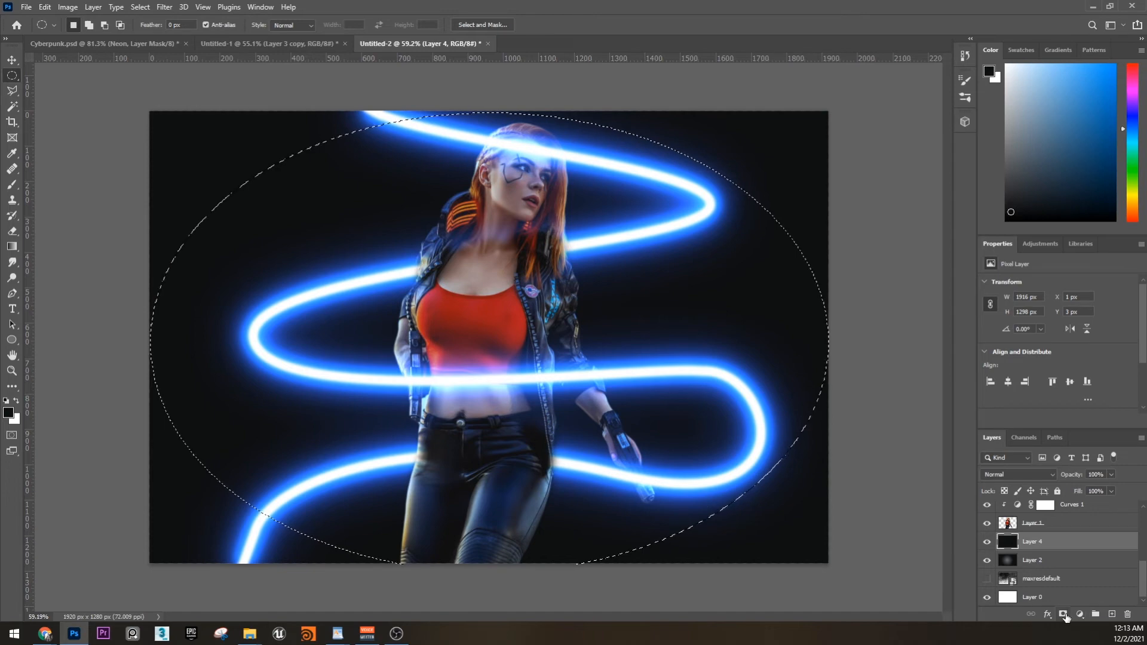
pyautogui.click(1062, 614)
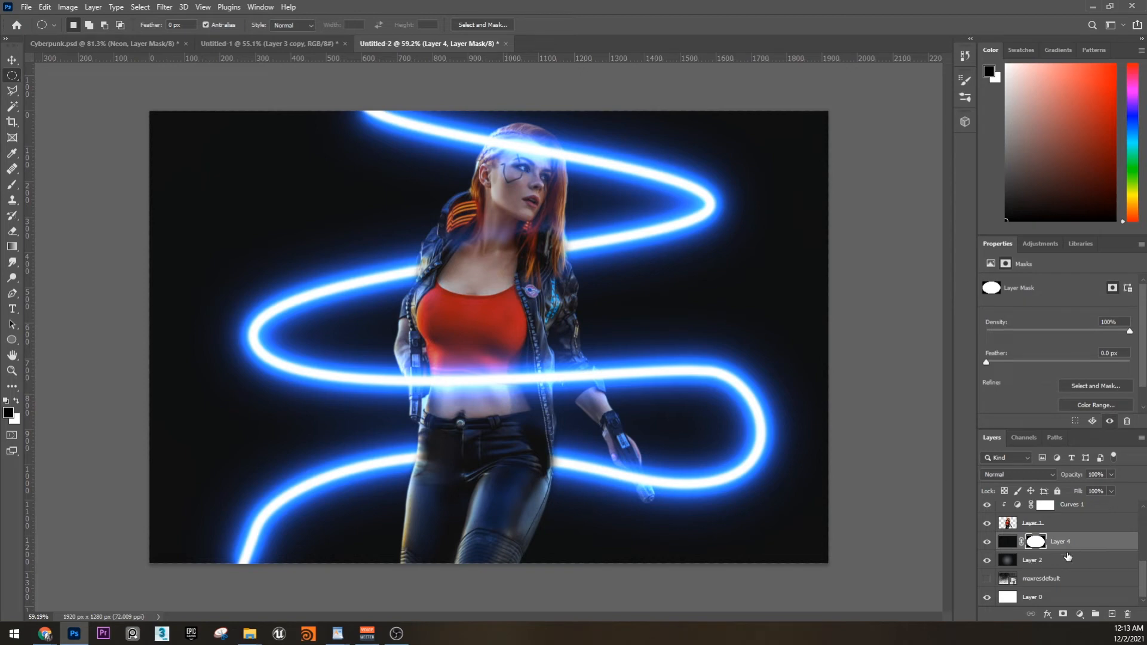
# Show the maxresdefault smoke layer and move it above Layer 4, just below the woman's layer.
pyautogui.click(993, 580)
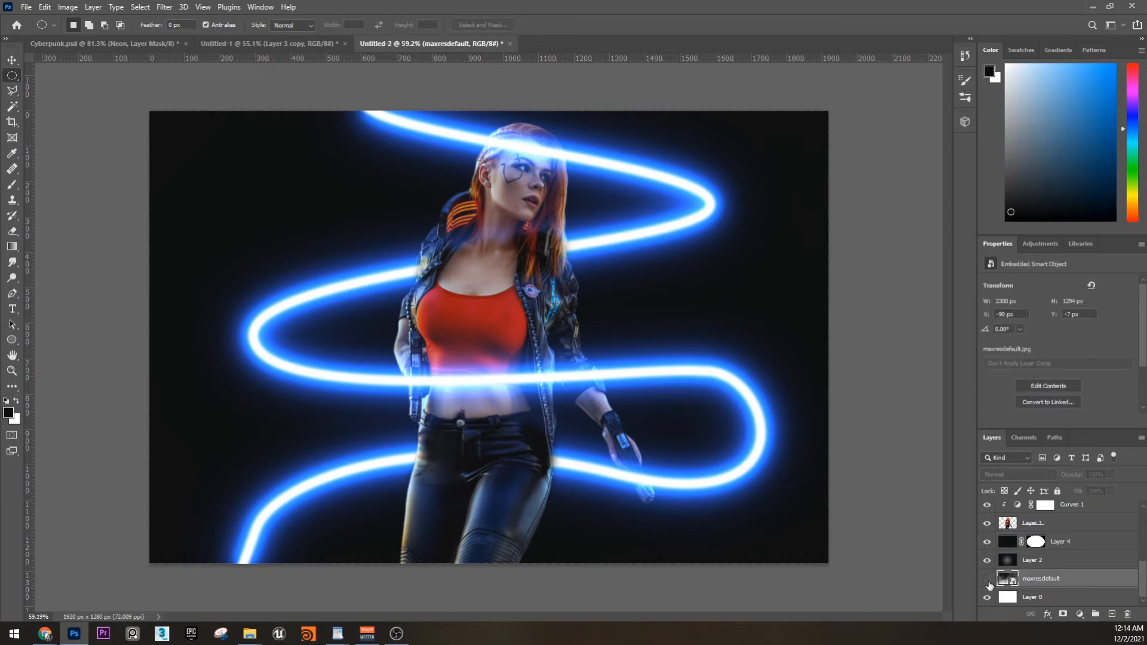
pyautogui.click(990, 582)
pyautogui.moveTo(1050, 586); pyautogui.dragTo(1051, 533)
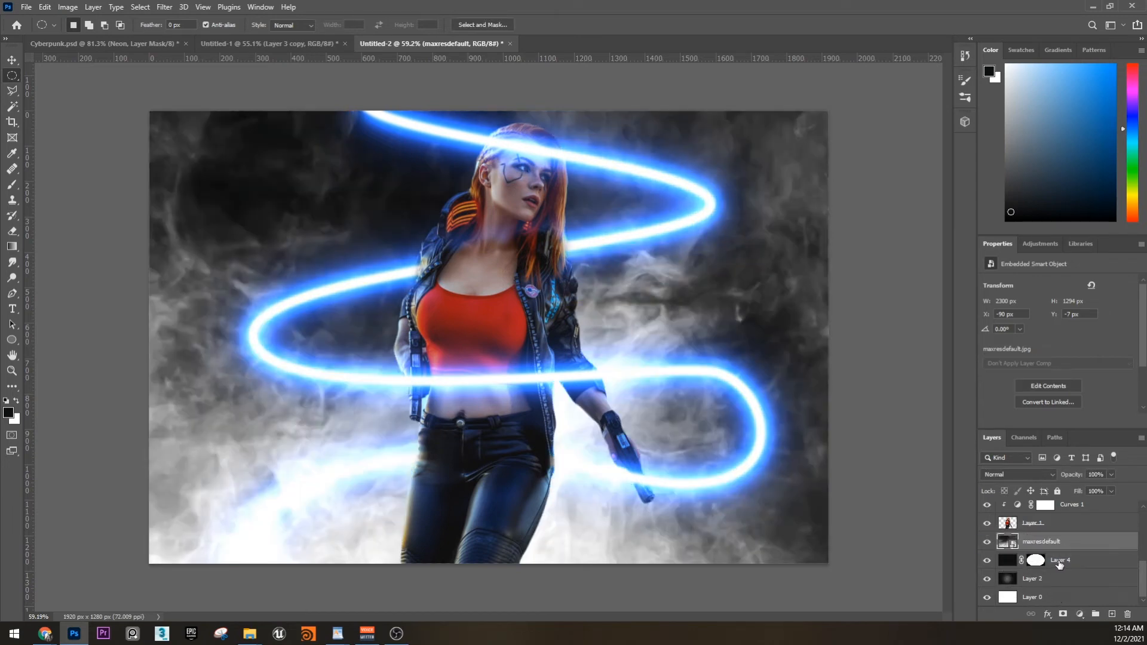
# Set the maxresdefault smoke layer's blend mode to Overlay and inspect the smoke behind the woman.
pyautogui.click(1069, 524)
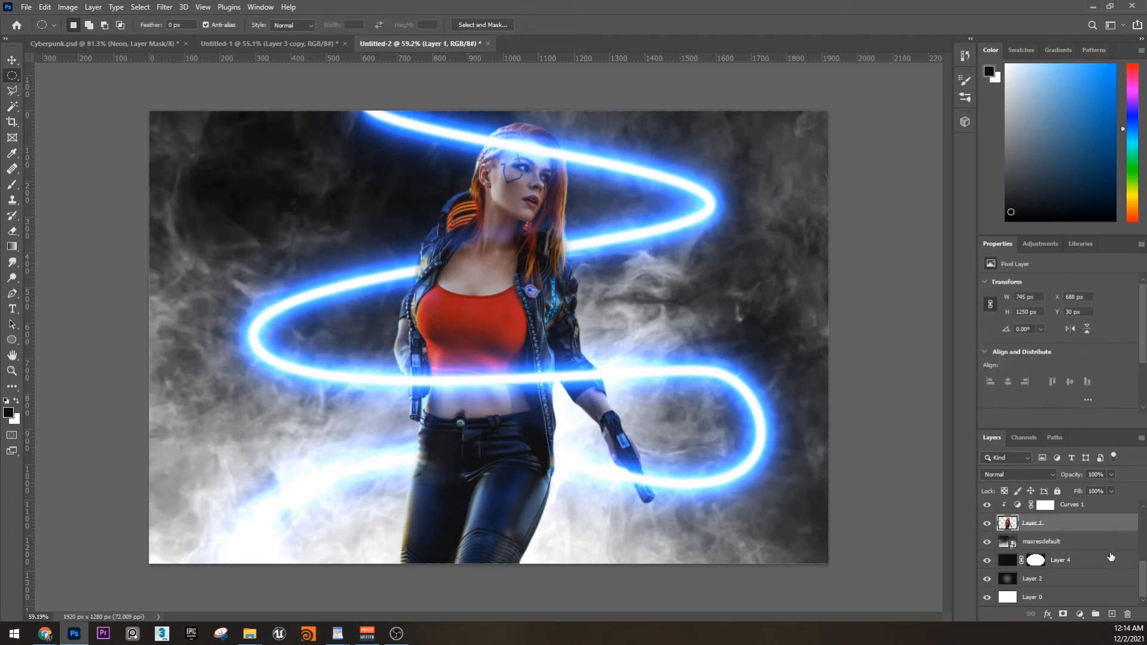
pyautogui.click(1075, 543)
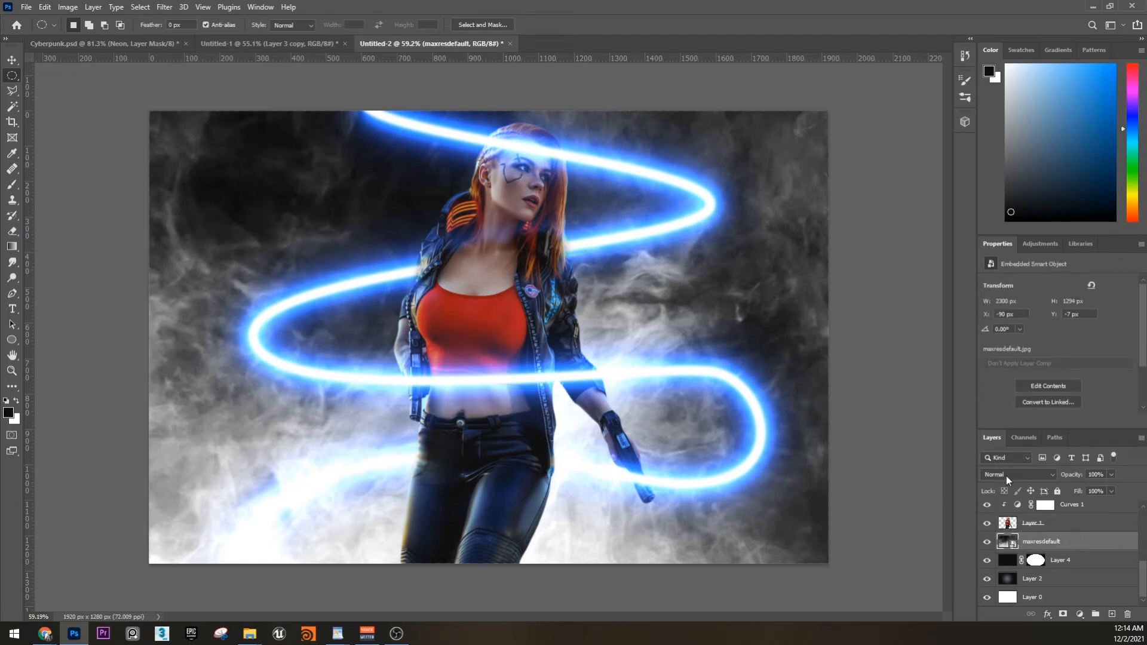
pyautogui.click(1006, 476)
pyautogui.click(1010, 468)
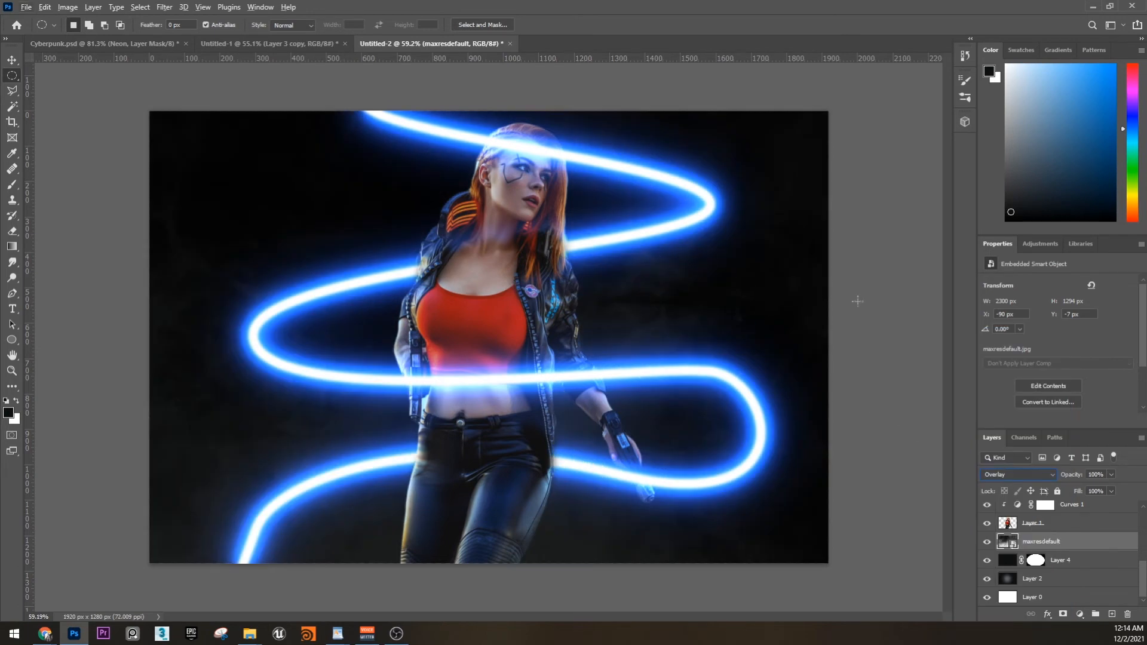
pyautogui.click(11, 60)
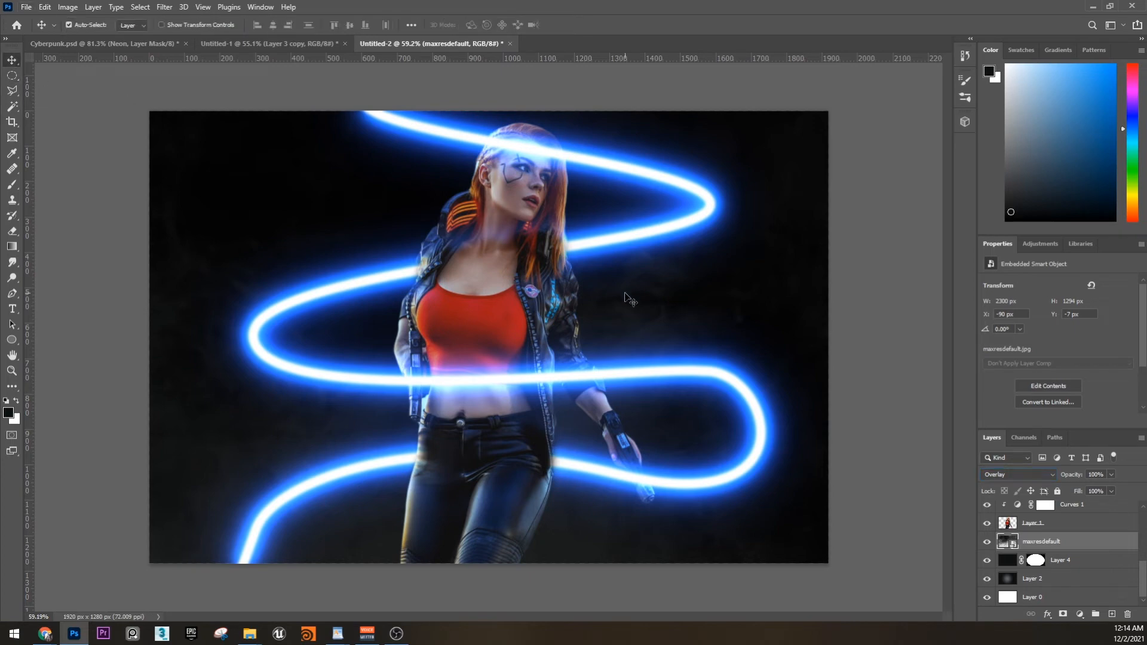
pyautogui.scroll(4, 634, 311)
pyautogui.scroll(2, 716, 323)
pyautogui.scroll(-4, 758, 341)
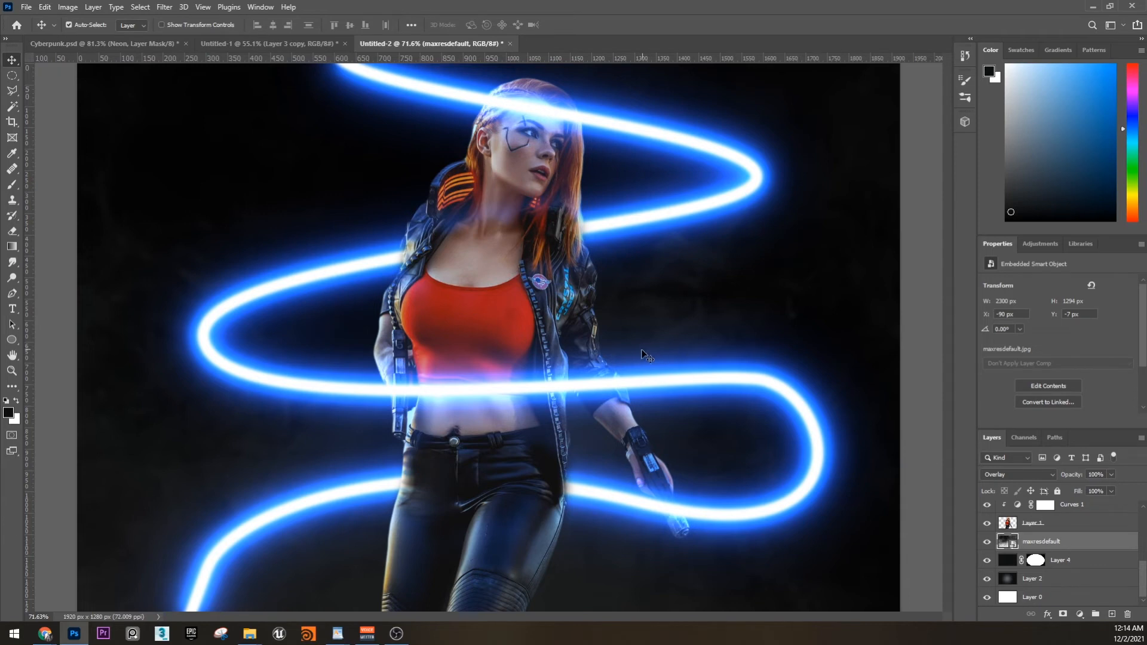
# Add a Color Balance adjustment above the smoke layer and shift the midtones' Yellow–Blue value to +54.
pyautogui.click(1083, 616)
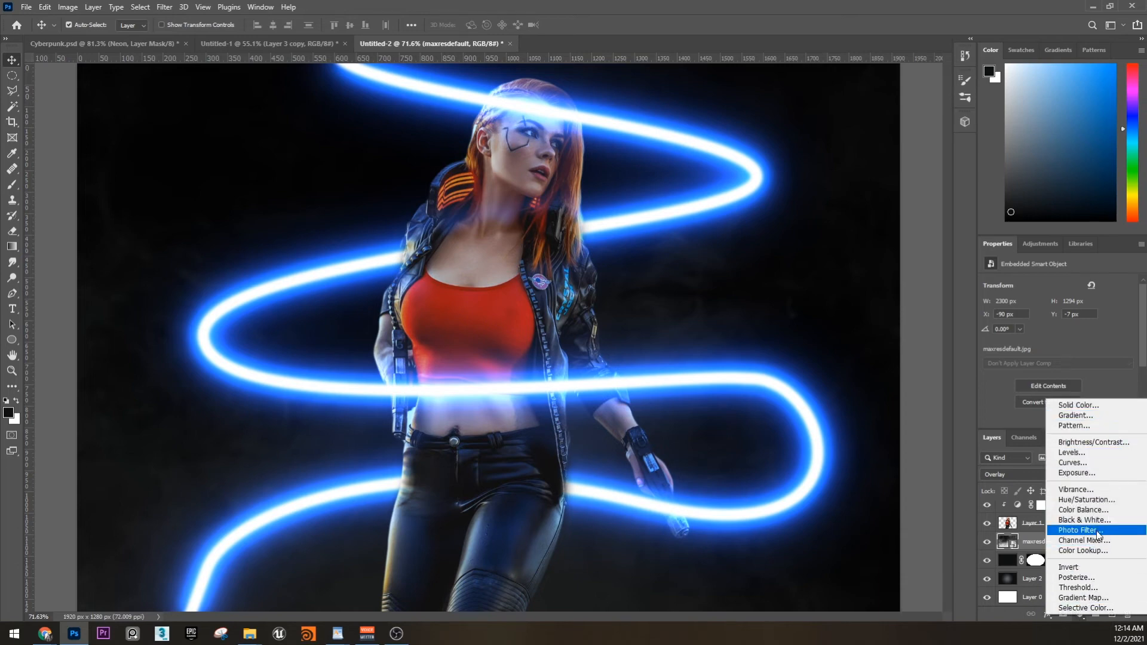
pyautogui.click(1102, 513)
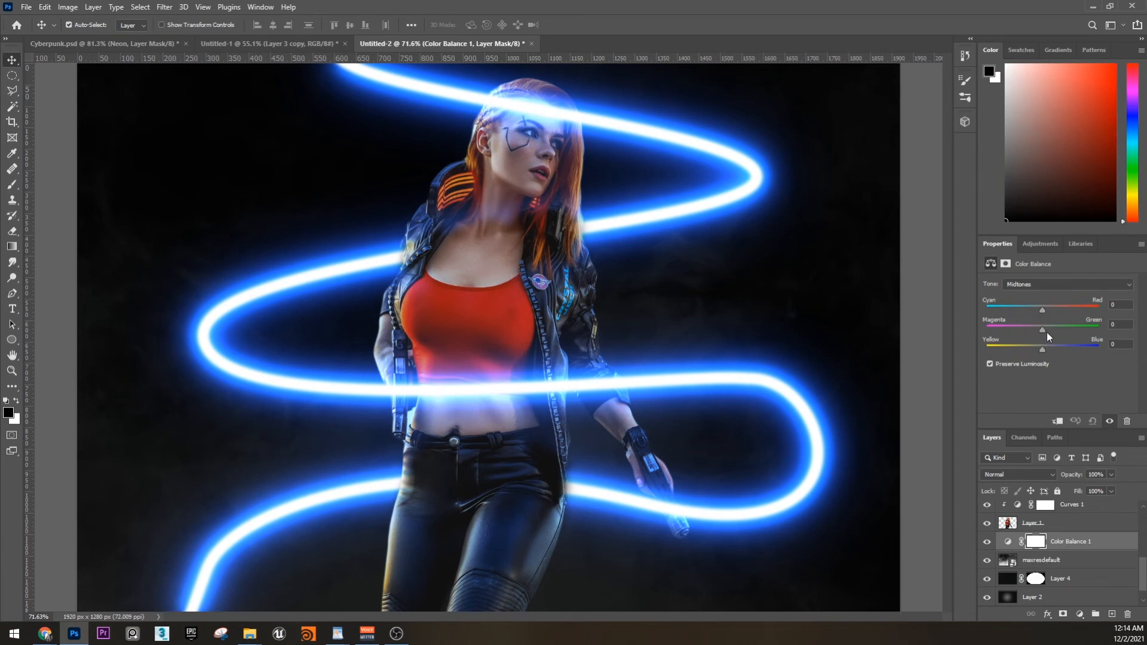
pyautogui.moveTo(1047, 350); pyautogui.dragTo(1070, 368)
pyautogui.scroll(-3, 690, 442)
pyautogui.scroll(2, 580, 358)
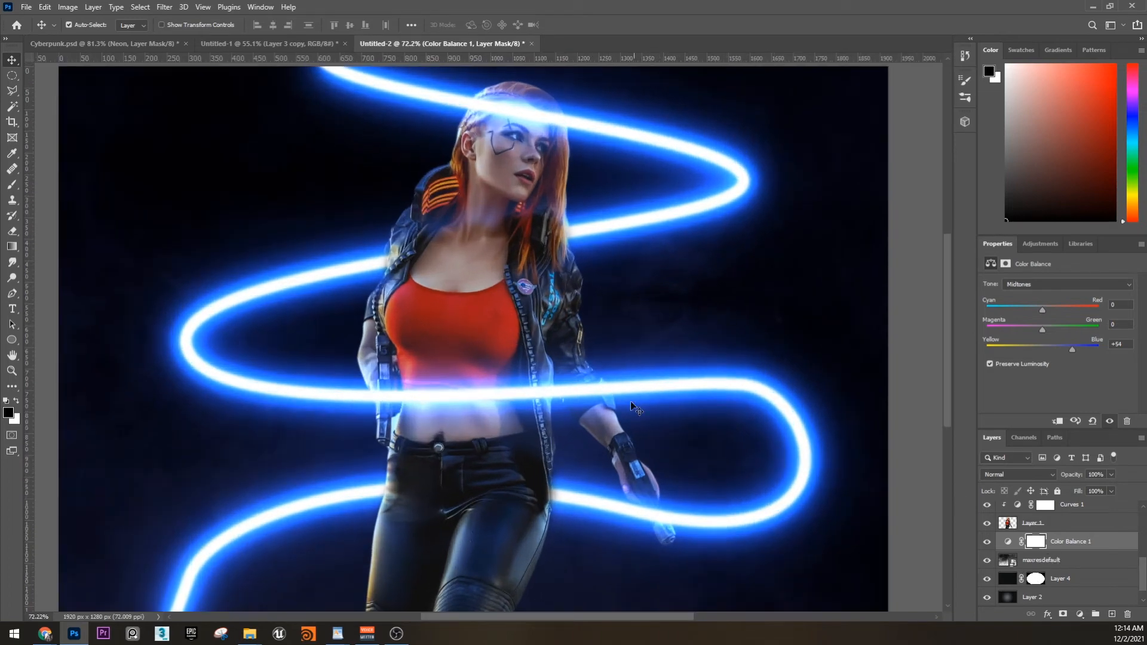
pyautogui.scroll(-2, 416, 430)
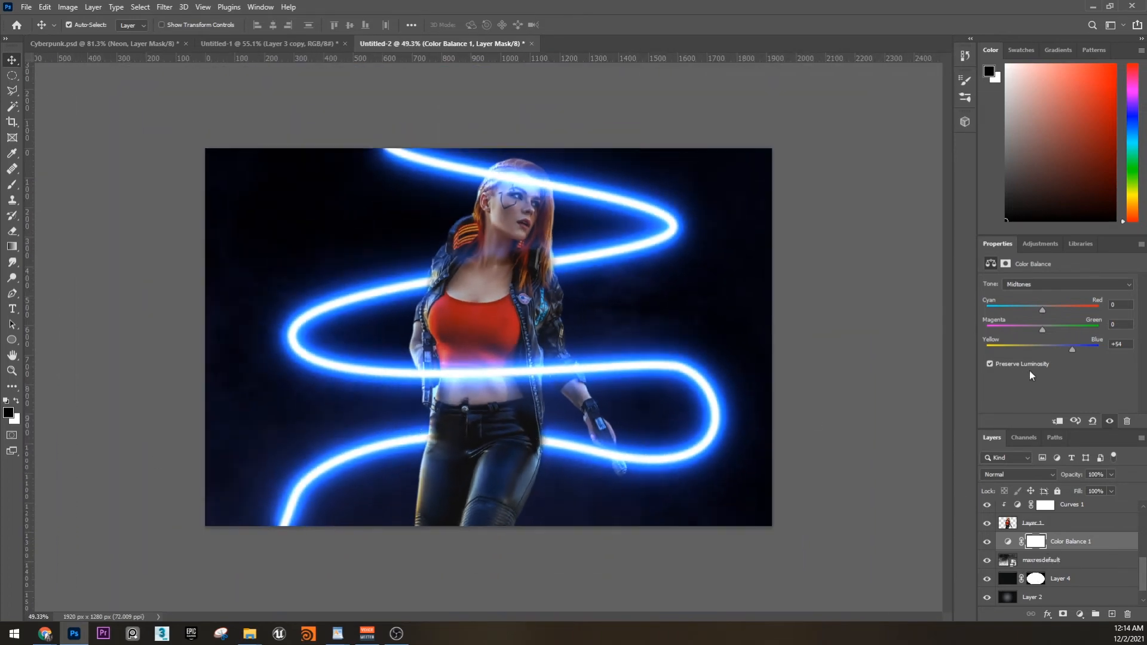
# Revisit the blend mode of the maxresdefault smoke layer and choose Overlay again.
pyautogui.click(1048, 328)
pyautogui.click(1057, 563)
pyautogui.click(1041, 473)
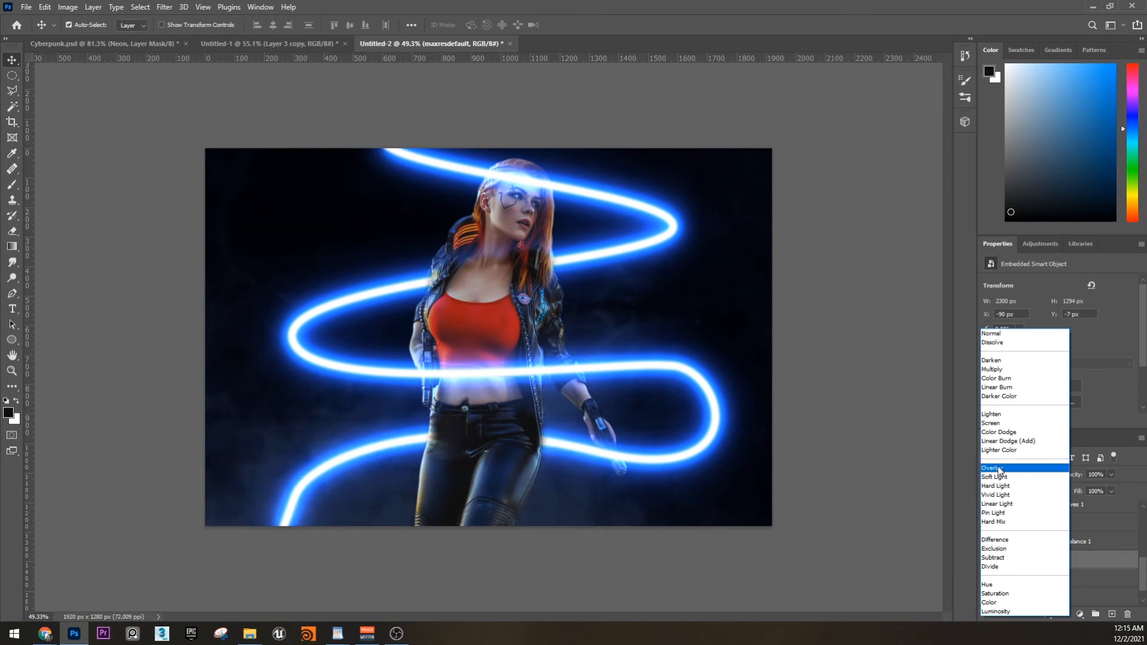
pyautogui.click(998, 469)
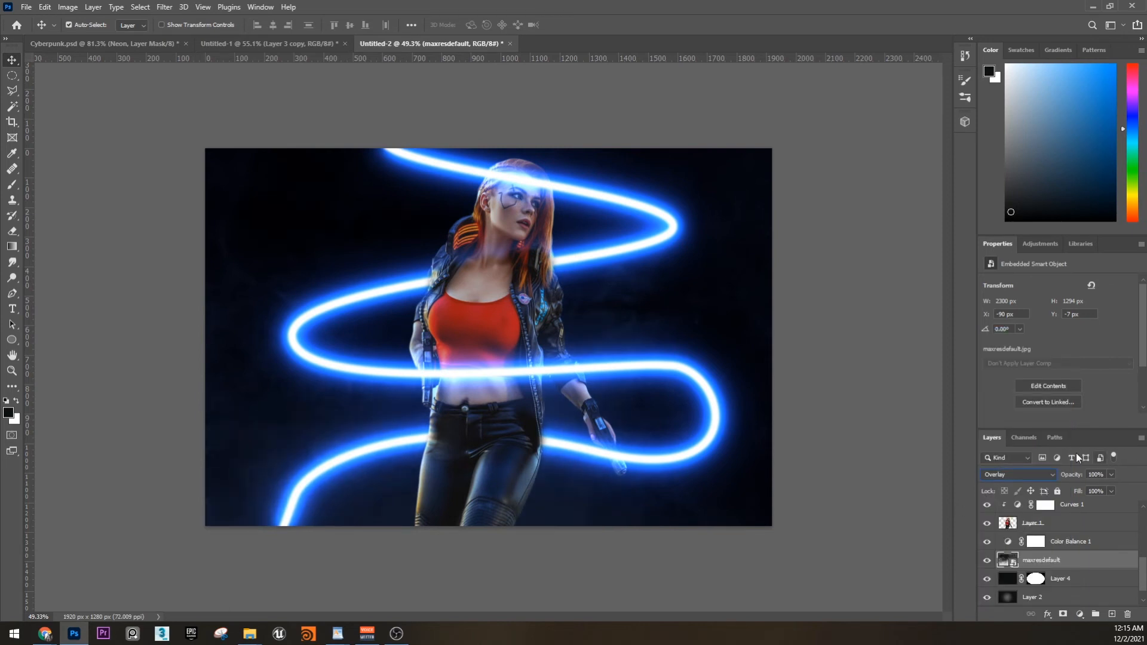
# Compare the composite with the finished Cyberpunk.psd artwork and return to the layers of Untitled-2.
pyautogui.click(107, 41)
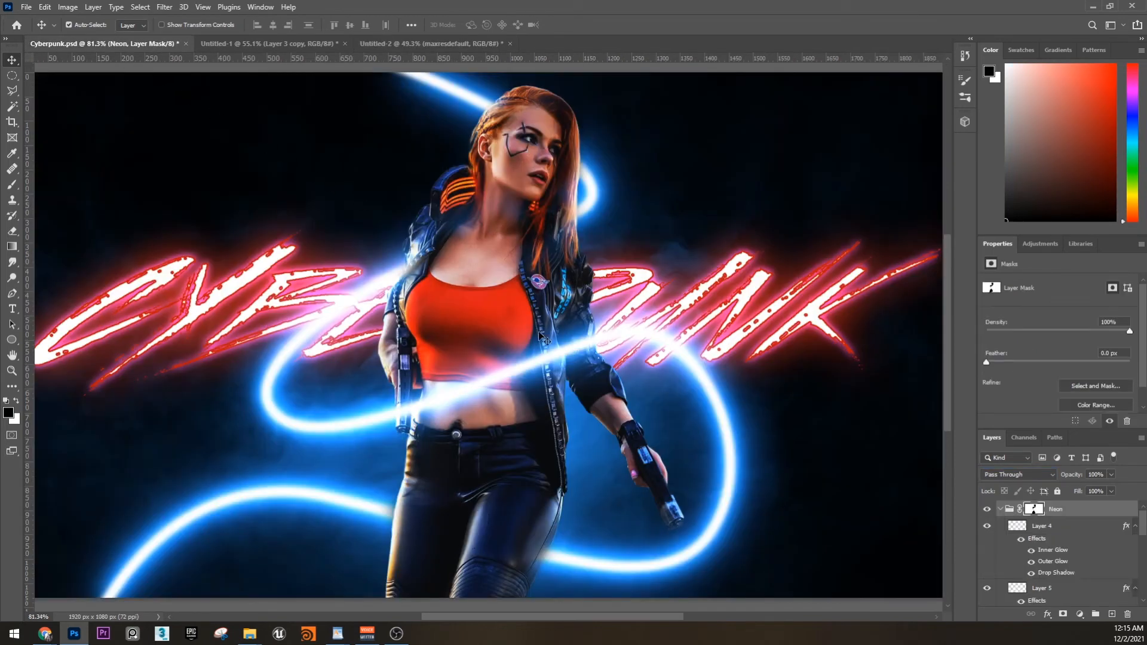
pyautogui.scroll(-1, 676, 464)
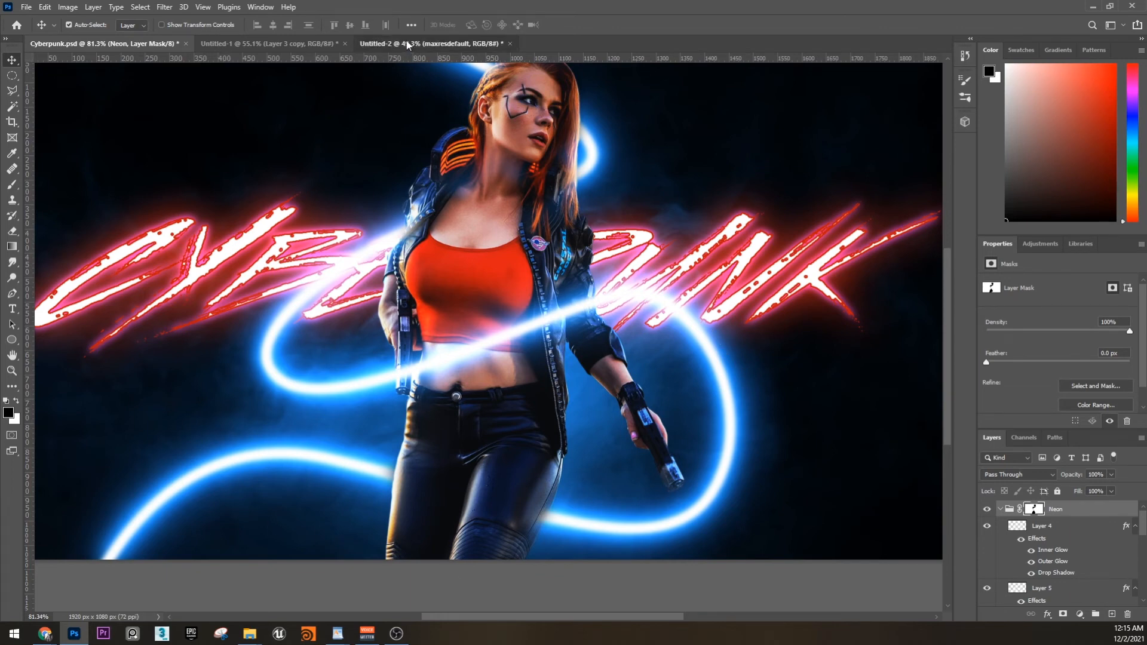
pyautogui.click(447, 44)
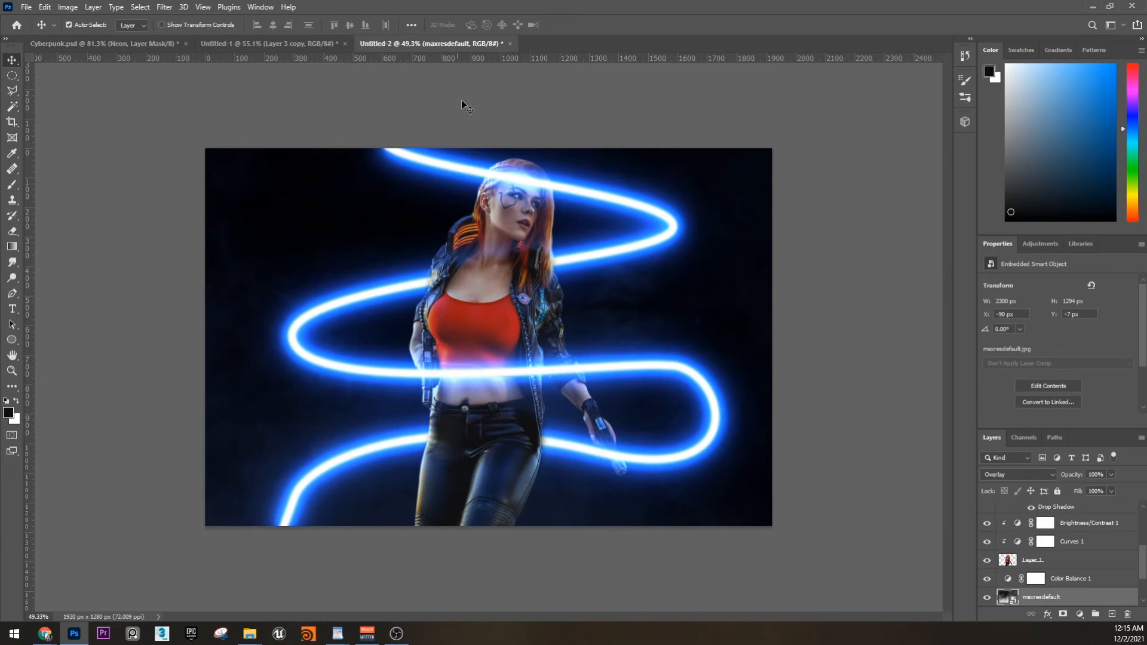
pyautogui.scroll(5, 593, 395)
pyautogui.scroll(-5, 593, 394)
pyautogui.scroll(-2, 1094, 606)
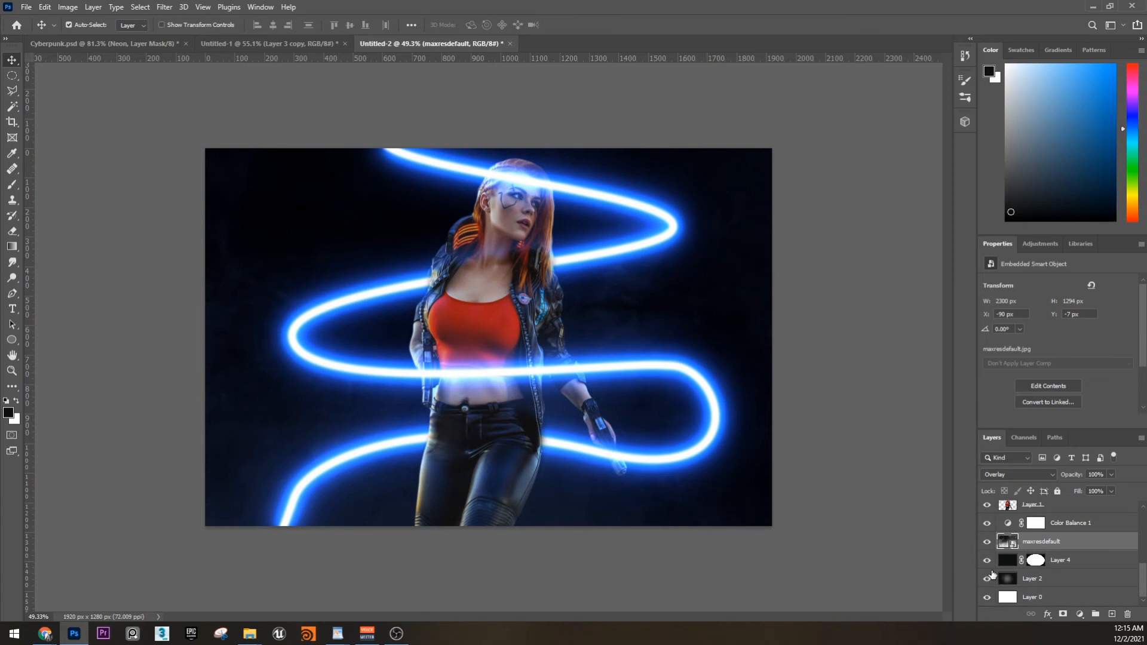
# Toggle Layer 4's visibility to compare the smoke with and without the dark layer.
pyautogui.click(987, 561)
pyautogui.click(986, 561)
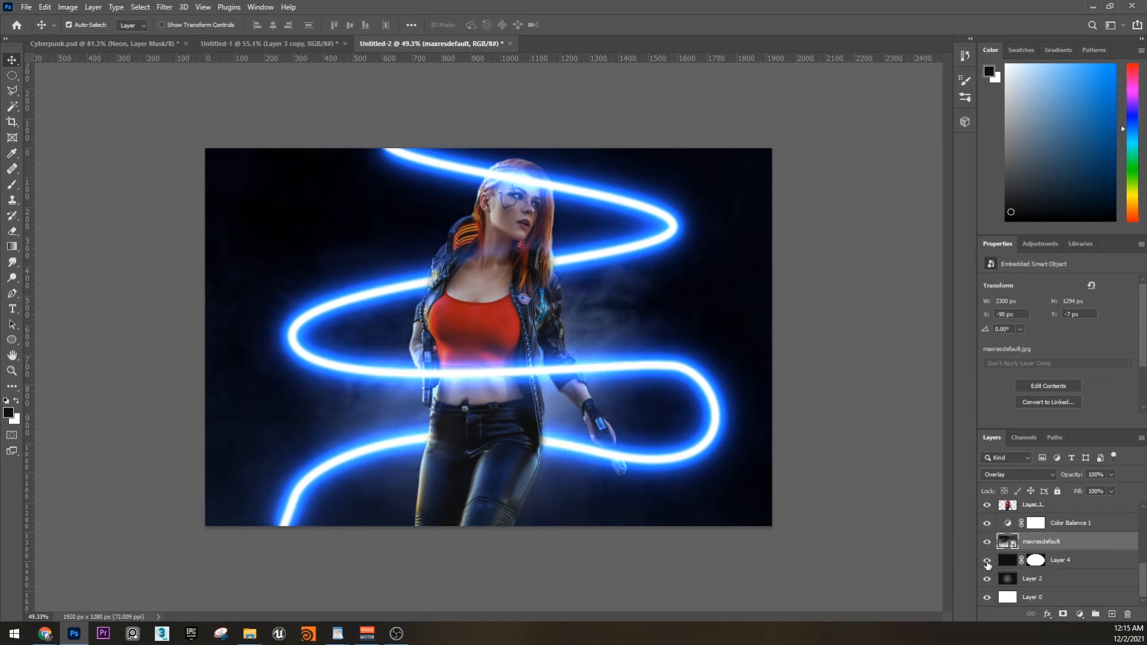
pyautogui.click(986, 561)
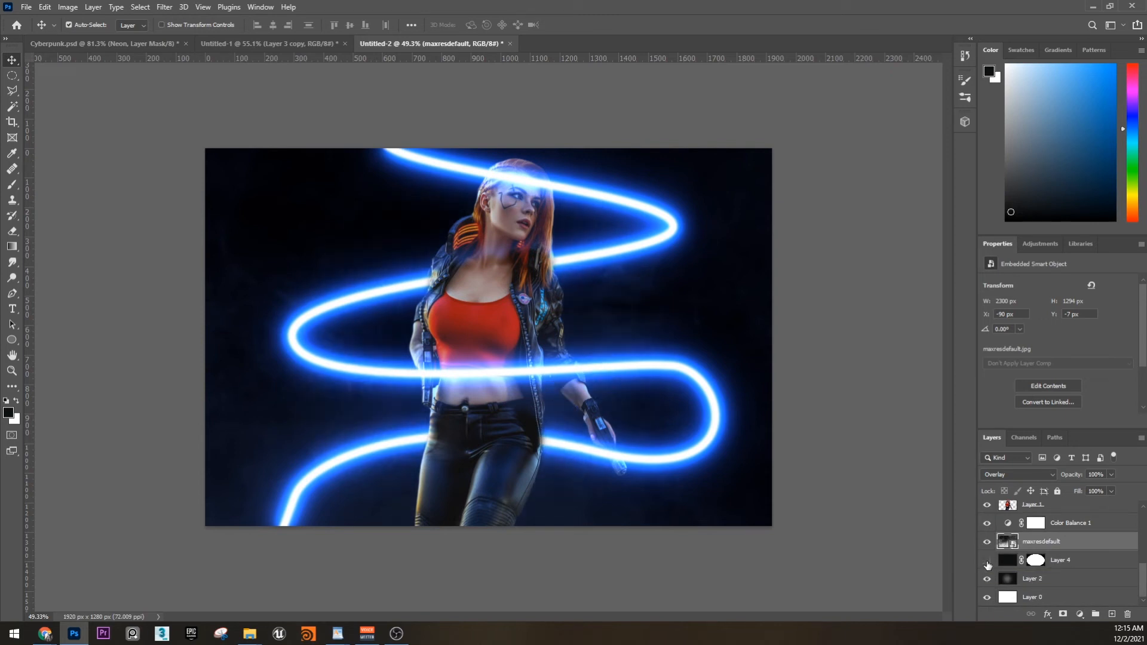
pyautogui.click(987, 561)
# Feather Layer 4's mask to 184.3 px and switch the layer's visibility to compare the effect.
pyautogui.click(1105, 561)
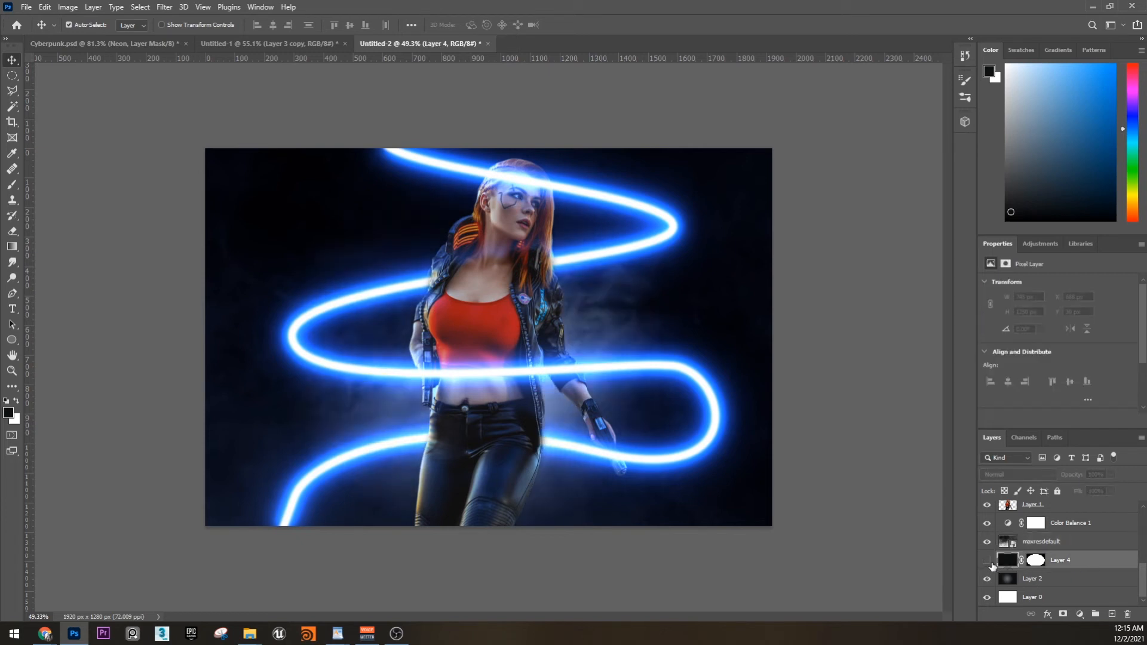
pyautogui.click(1038, 560)
pyautogui.moveTo(1047, 368); pyautogui.dragTo(1100, 361)
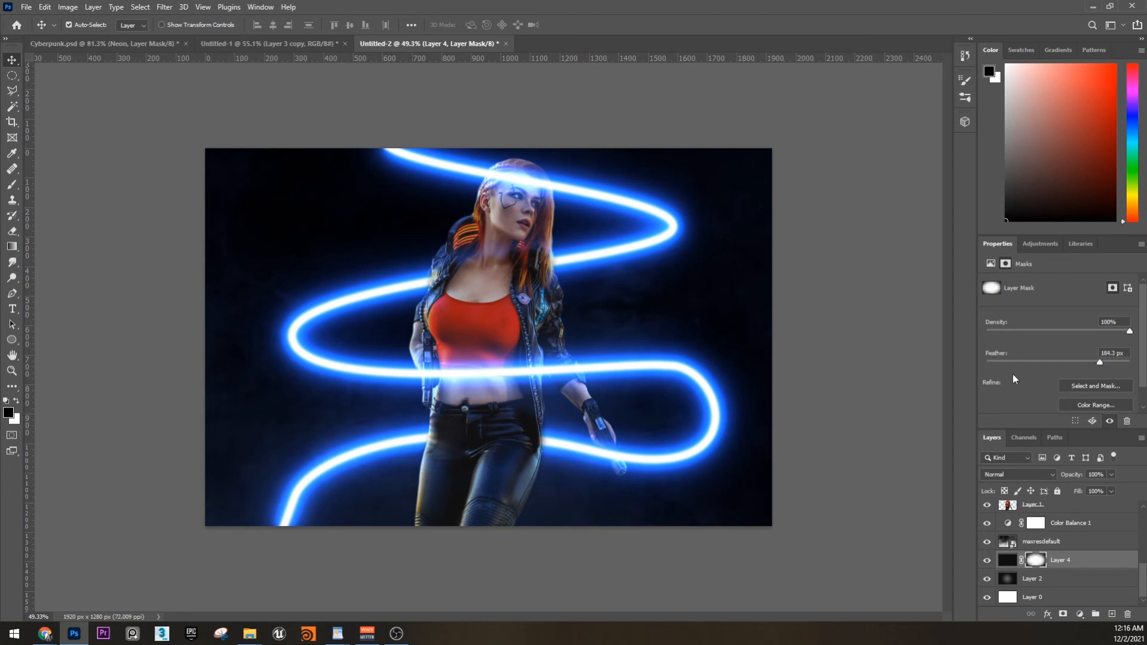
pyautogui.click(987, 562)
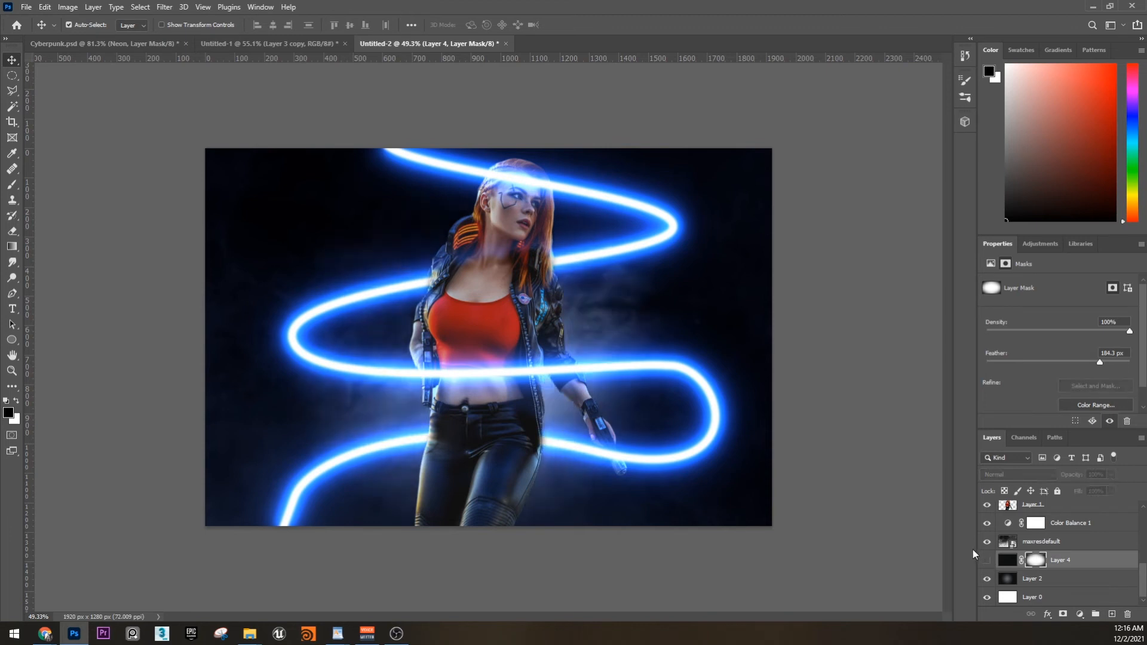
# Set Color Balance 1's midtones to Magenta–Green +13 and Yellow–Blue +76, and move the adjustment below the maxresdefault layer.
pyautogui.click(1083, 530)
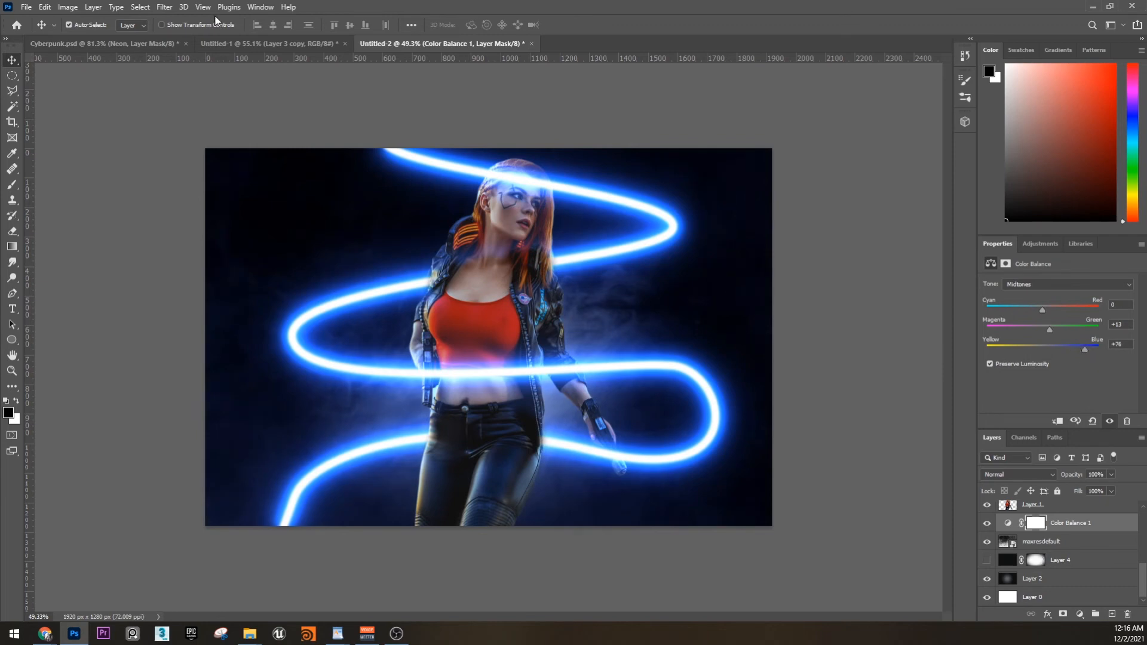
pyautogui.click(141, 44)
pyautogui.scroll(-6, 1083, 564)
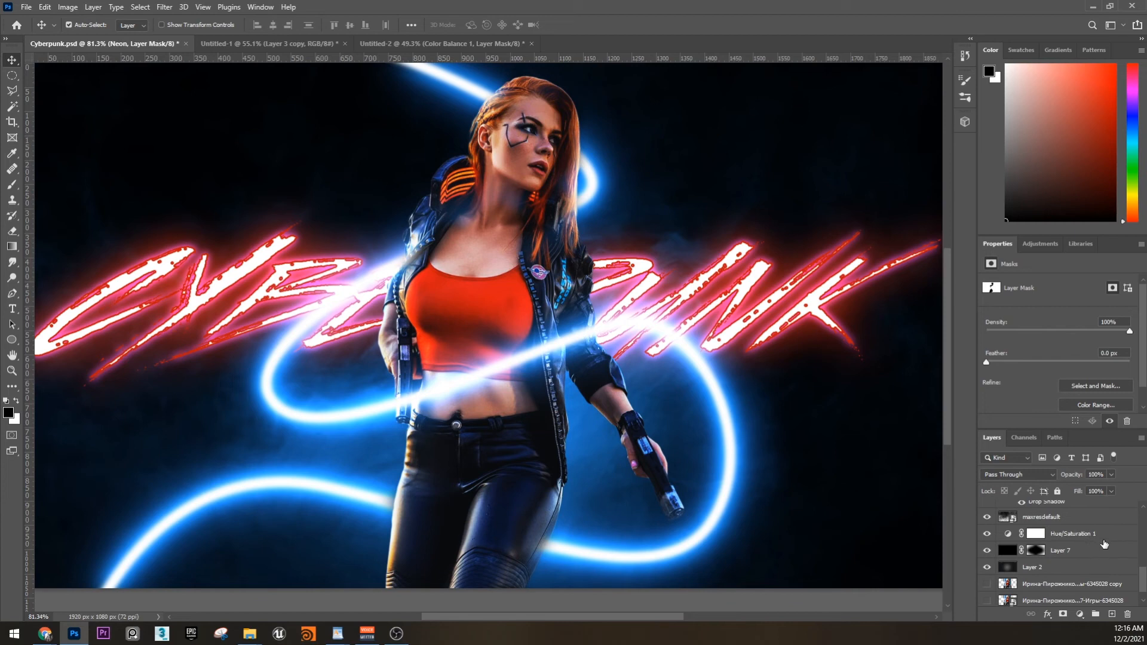
pyautogui.click(501, 44)
pyautogui.moveTo(1078, 523); pyautogui.dragTo(1074, 550)
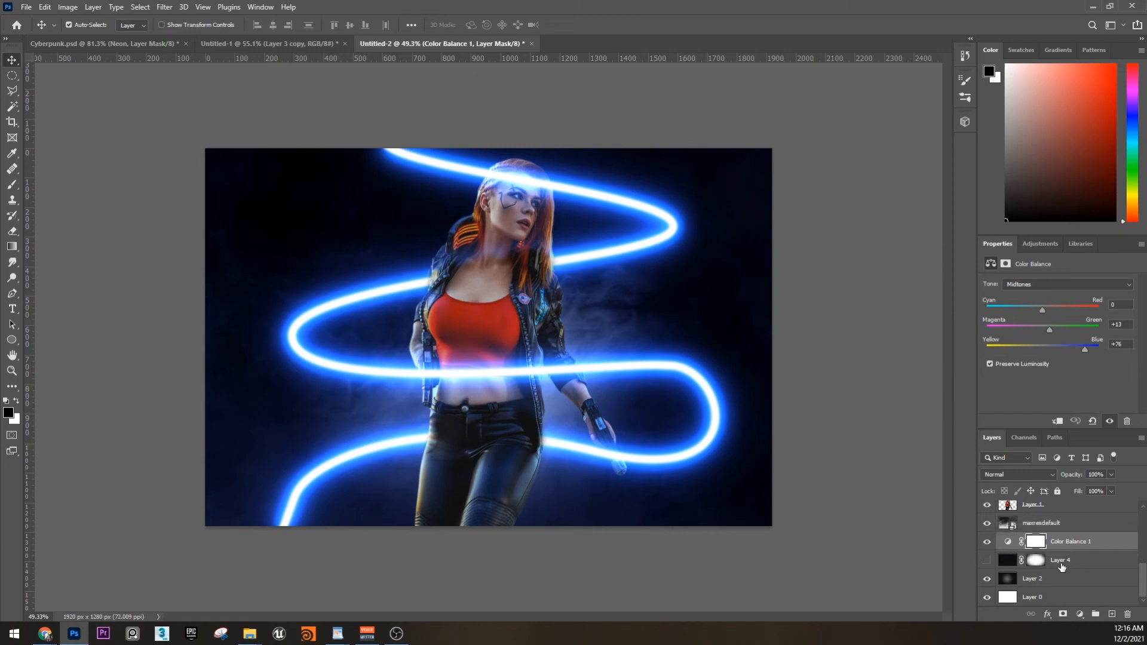
# Show Layer 4 again and check its mask and the maxresdefault layer above.
pyautogui.click(986, 560)
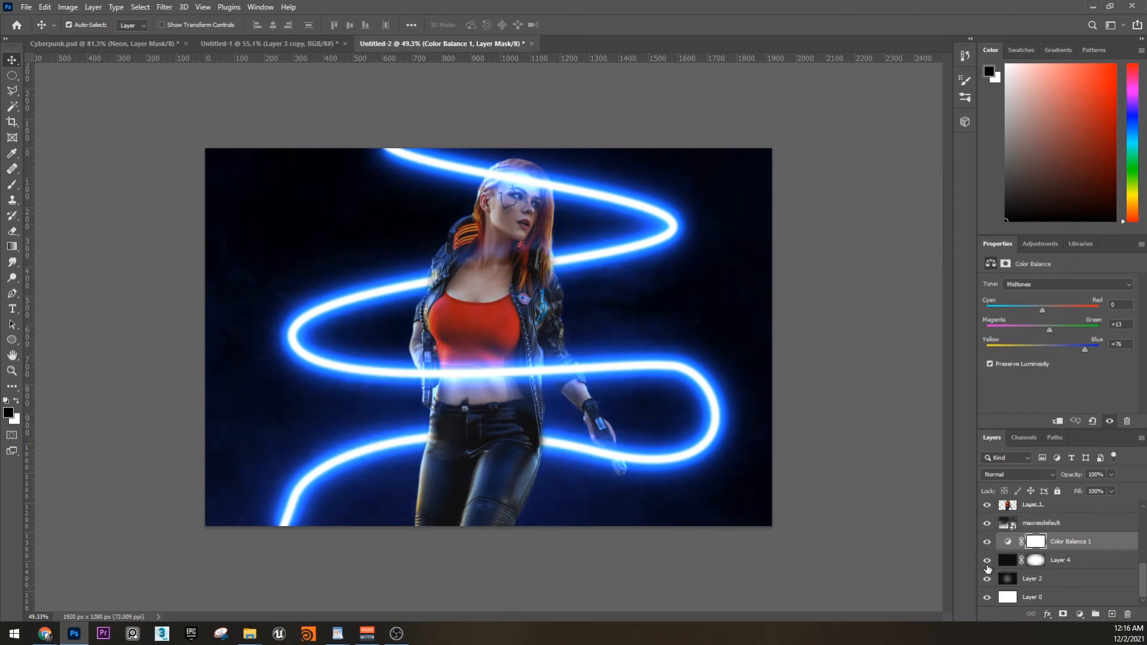
pyautogui.click(1008, 566)
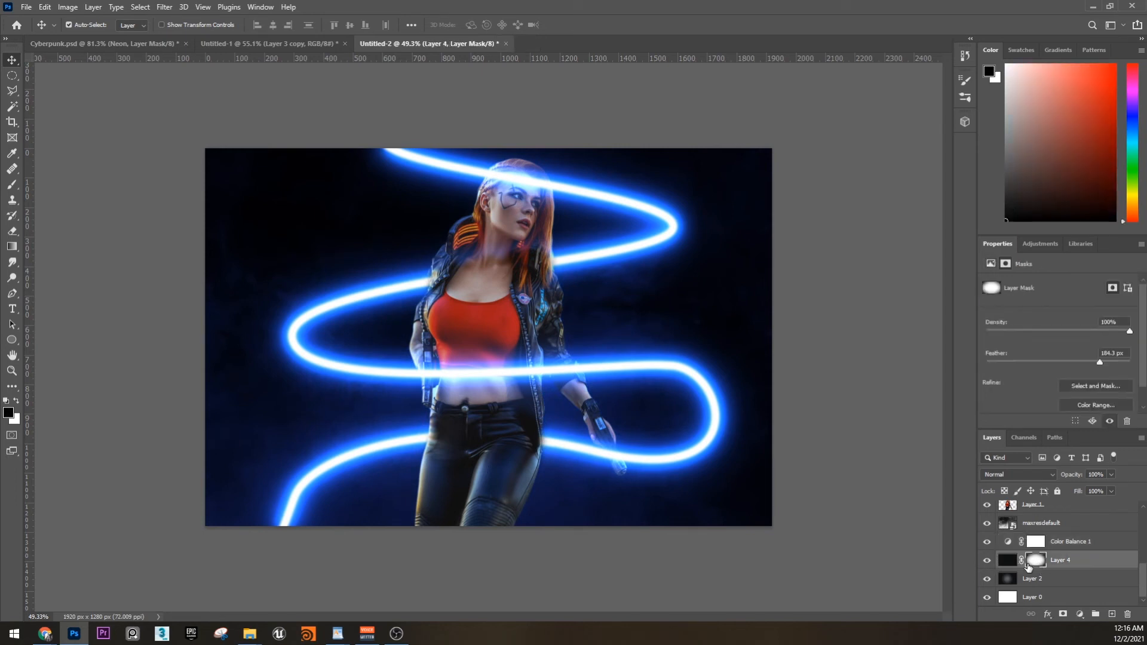
pyautogui.click(1006, 566)
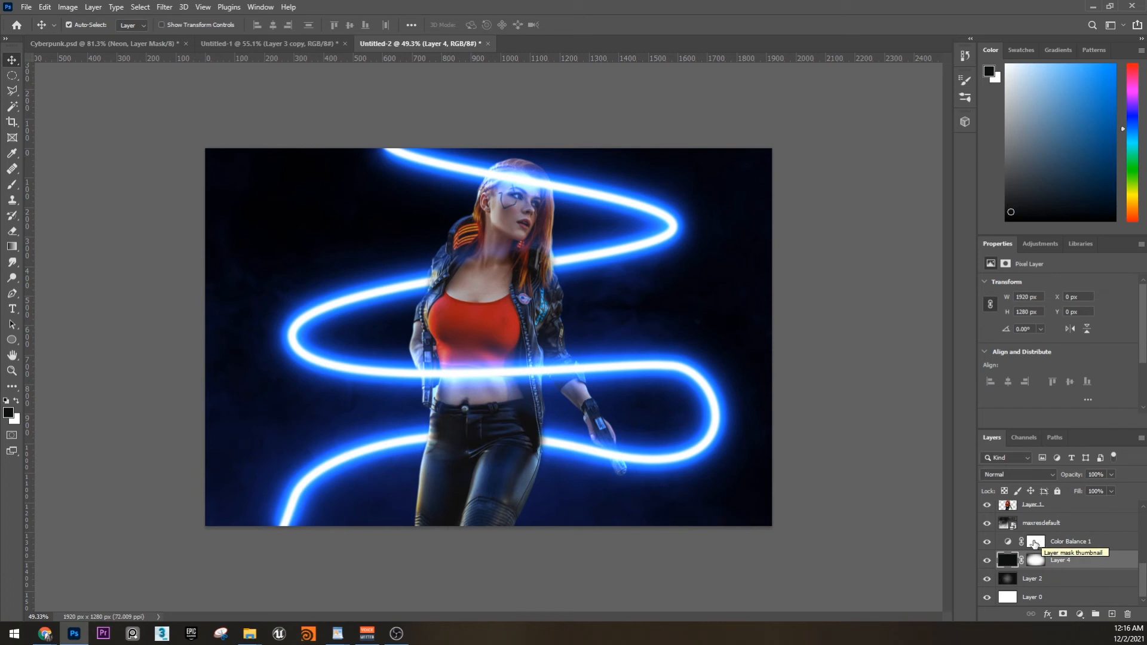
pyautogui.click(1037, 525)
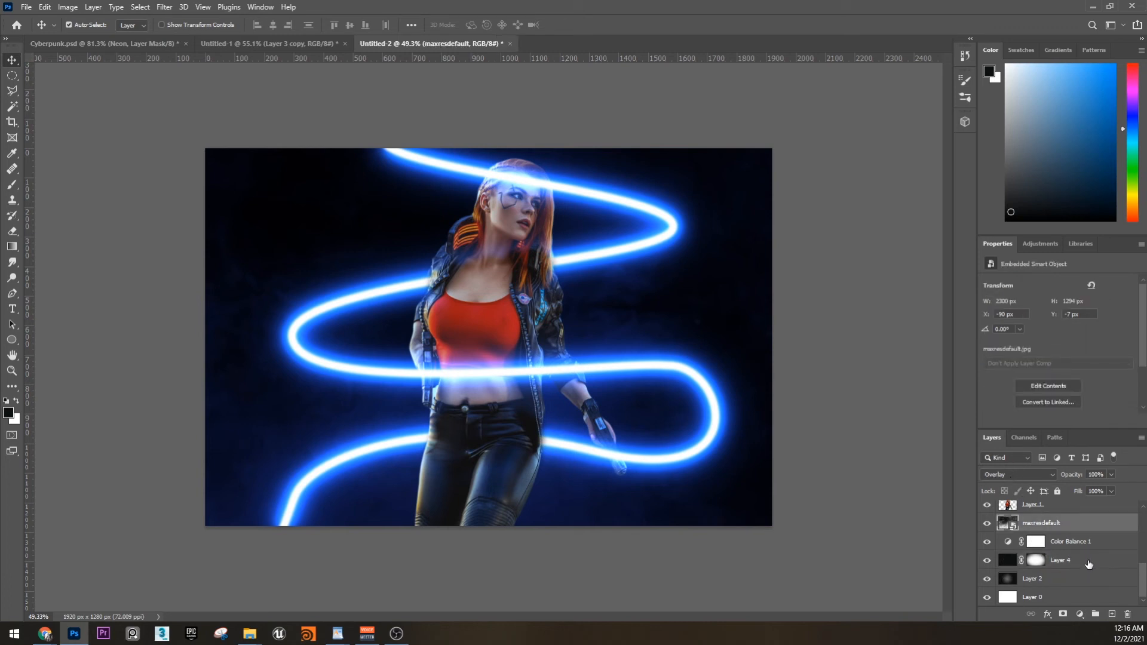
# Examine the masked black Layer 7 in Cyberpunk.psd as a reference and return to Untitled-2.
pyautogui.click(154, 44)
pyautogui.scroll(-3, 1063, 544)
pyautogui.scroll(-5, 1101, 554)
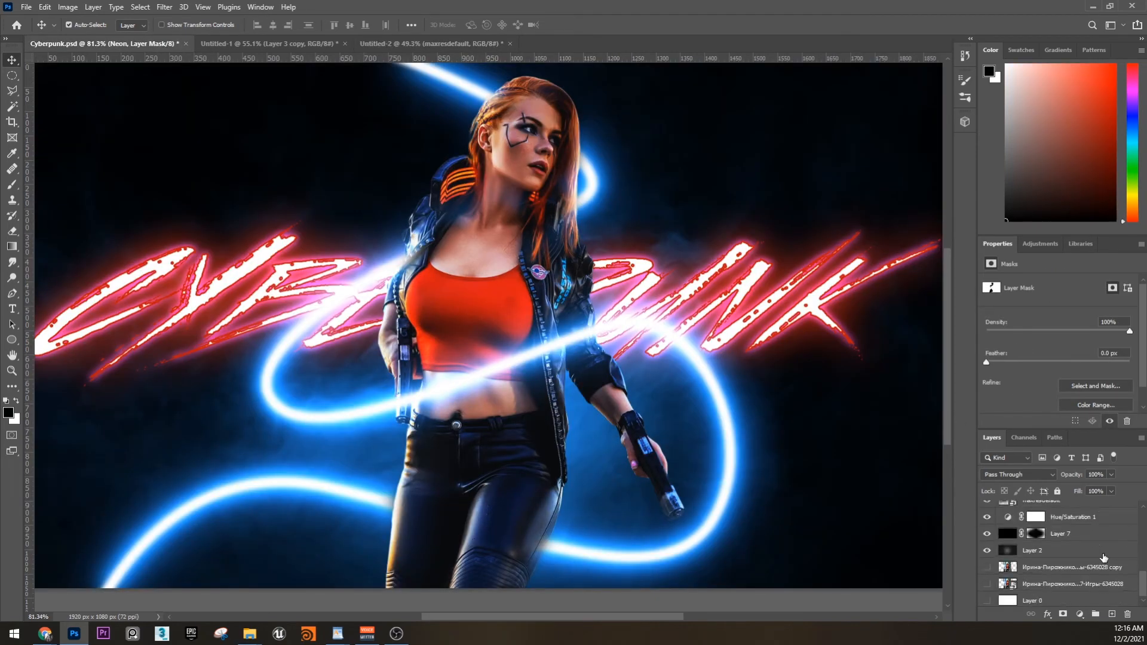
pyautogui.click(1074, 540)
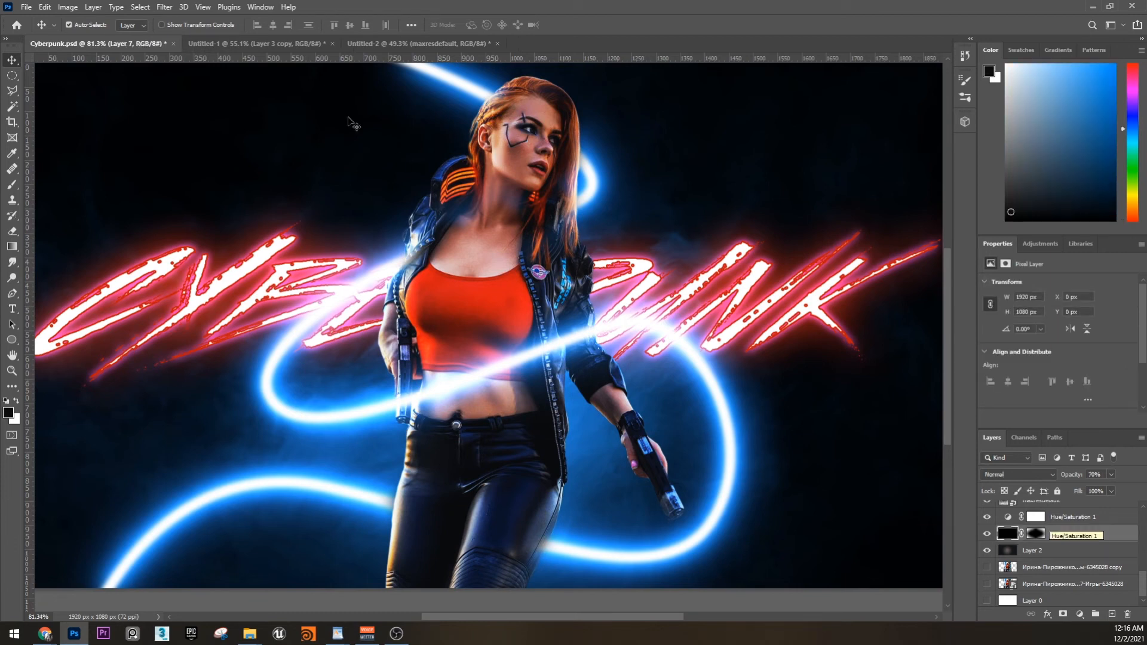
pyautogui.click(411, 44)
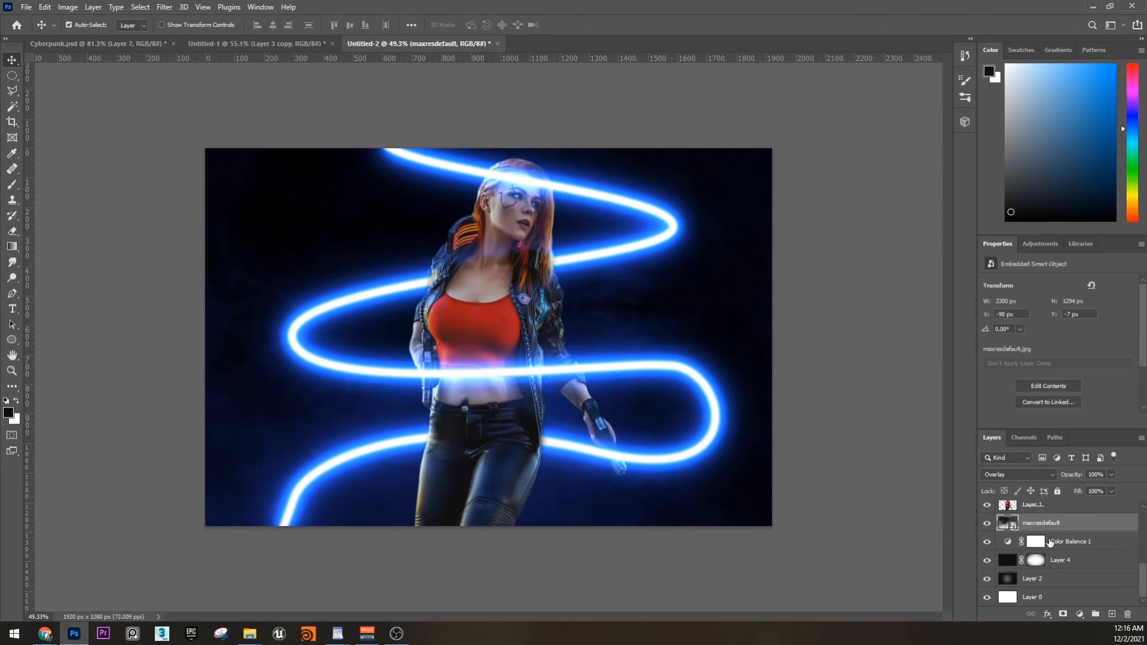
# Try loading Layer 4's mask as a selection and inverting it, and drop the selection.
pyautogui.click(1037, 559)
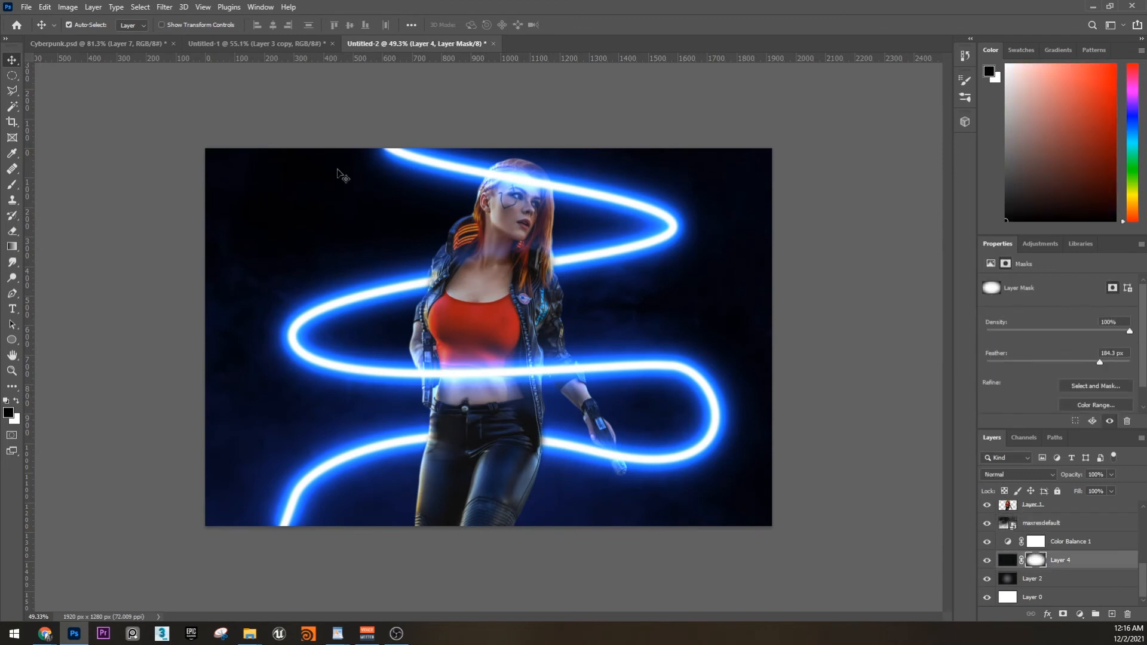
pyautogui.keyDown('ctrl'); pyautogui.click(1038, 561); pyautogui.keyUp('ctrl')
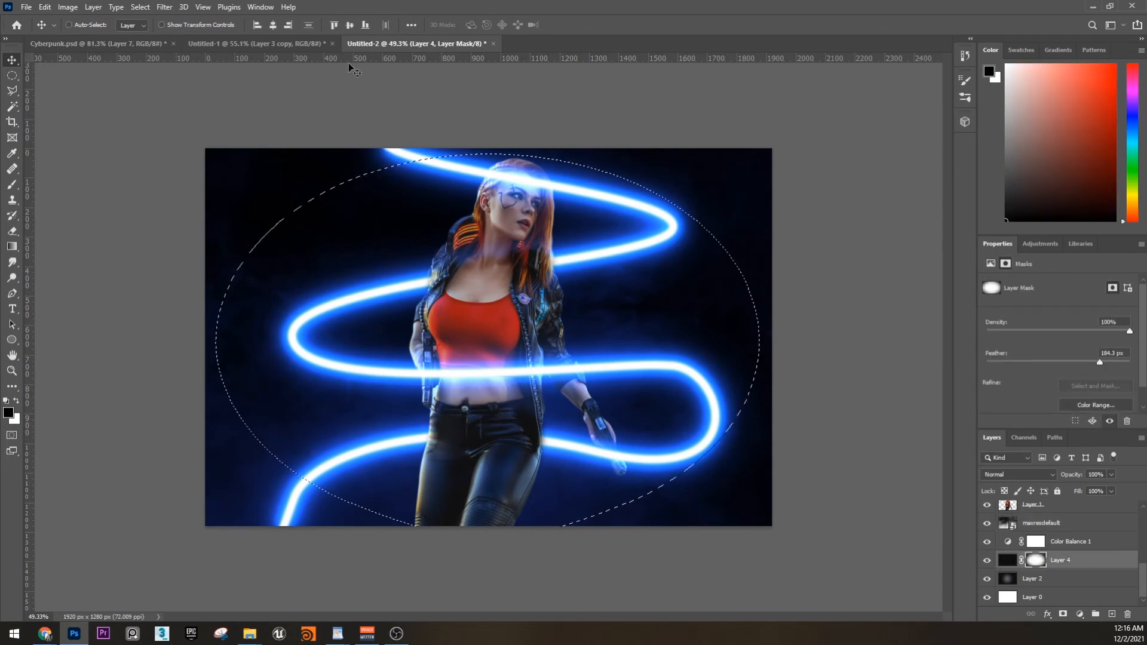
pyautogui.click(140, 7)
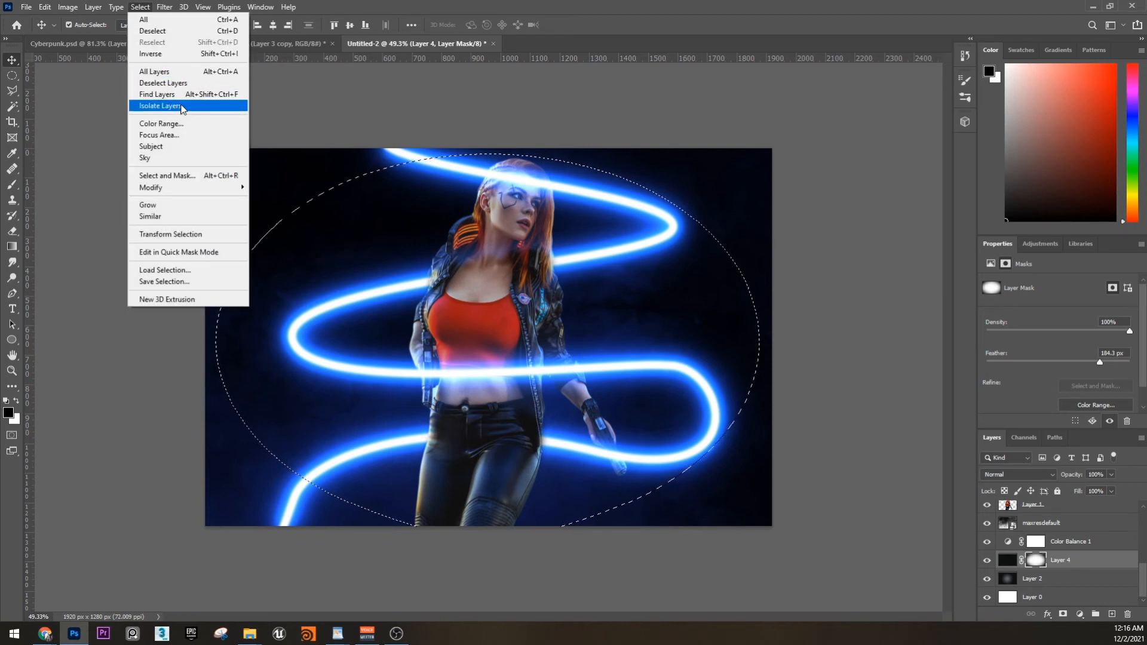
pyautogui.click(190, 58)
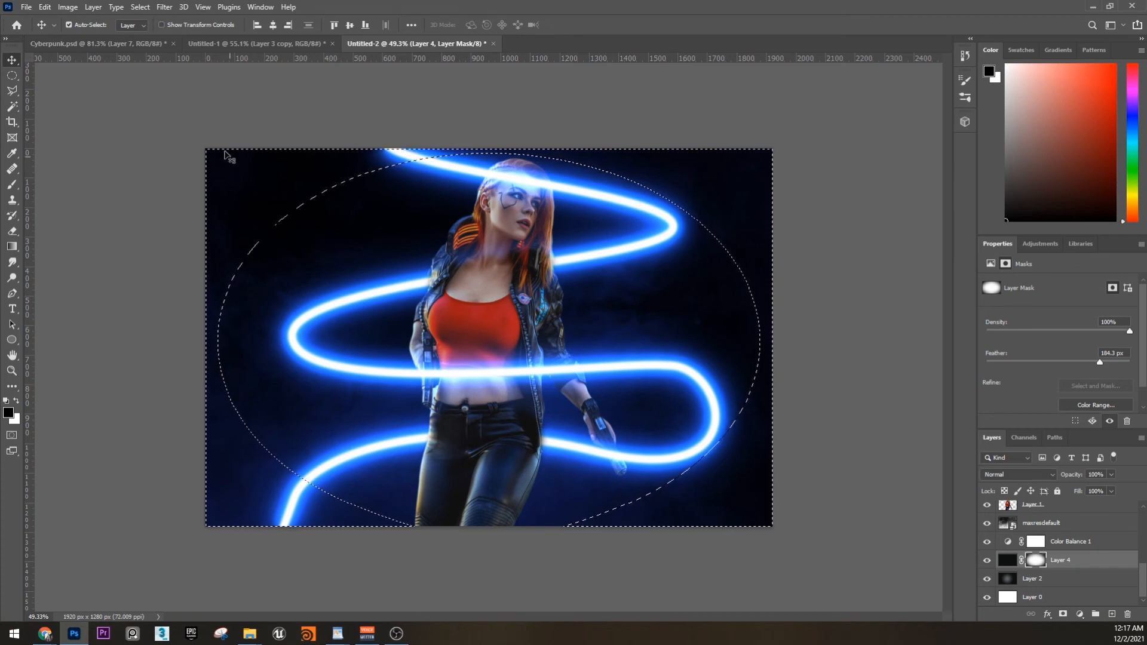
pyautogui.click(312, 111)
pyautogui.click(408, 153)
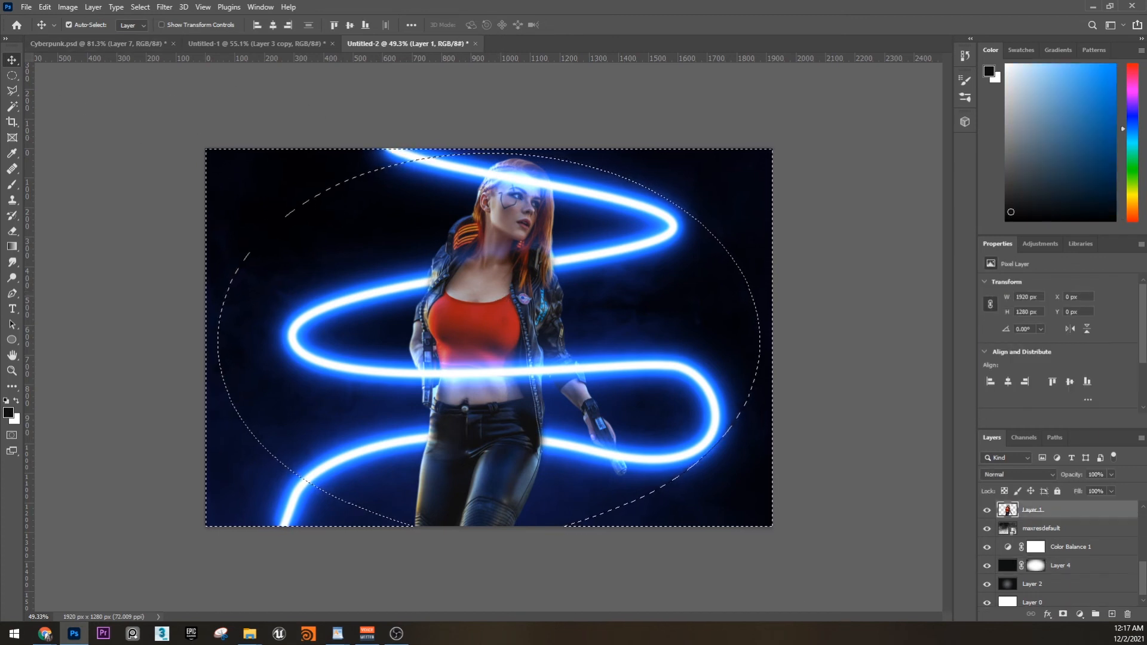
pyautogui.click(18, 75)
pyautogui.click(237, 177)
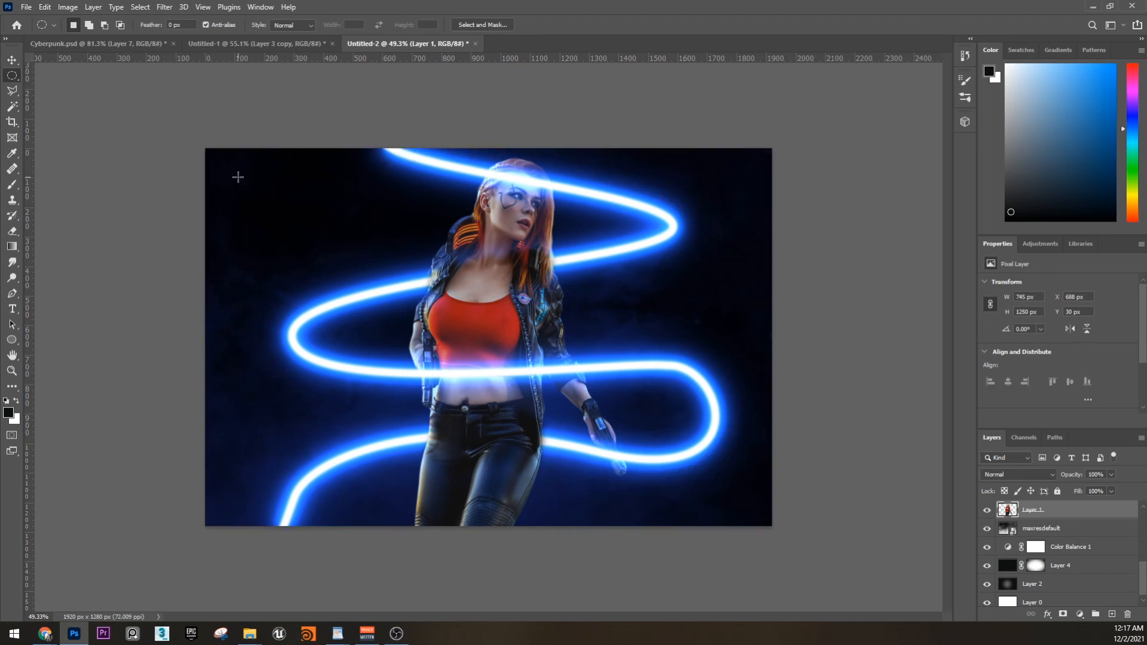
# Delete the layer mask from Layer 4.
pyautogui.click(1038, 568)
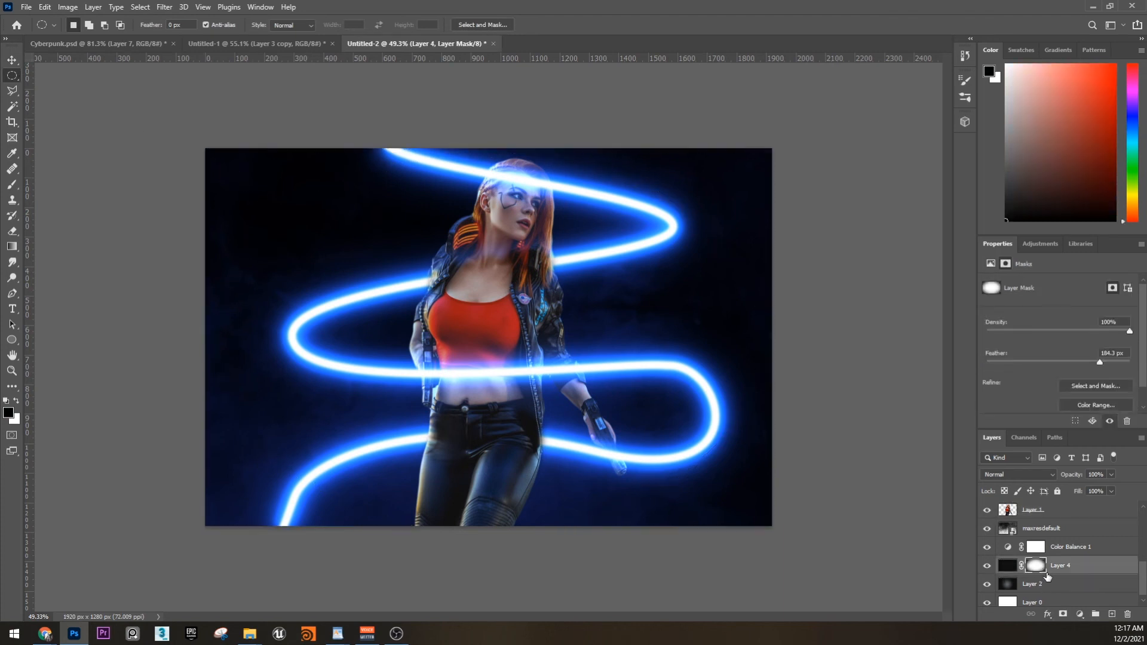
pyautogui.rightClick(1038, 569)
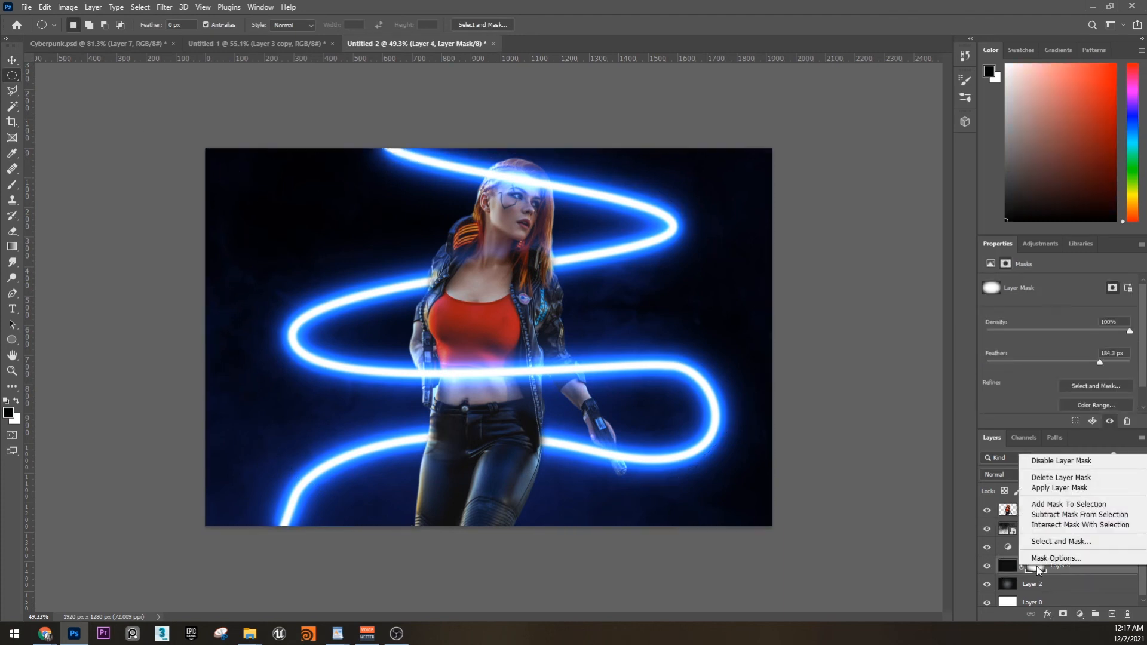
pyautogui.click(1051, 478)
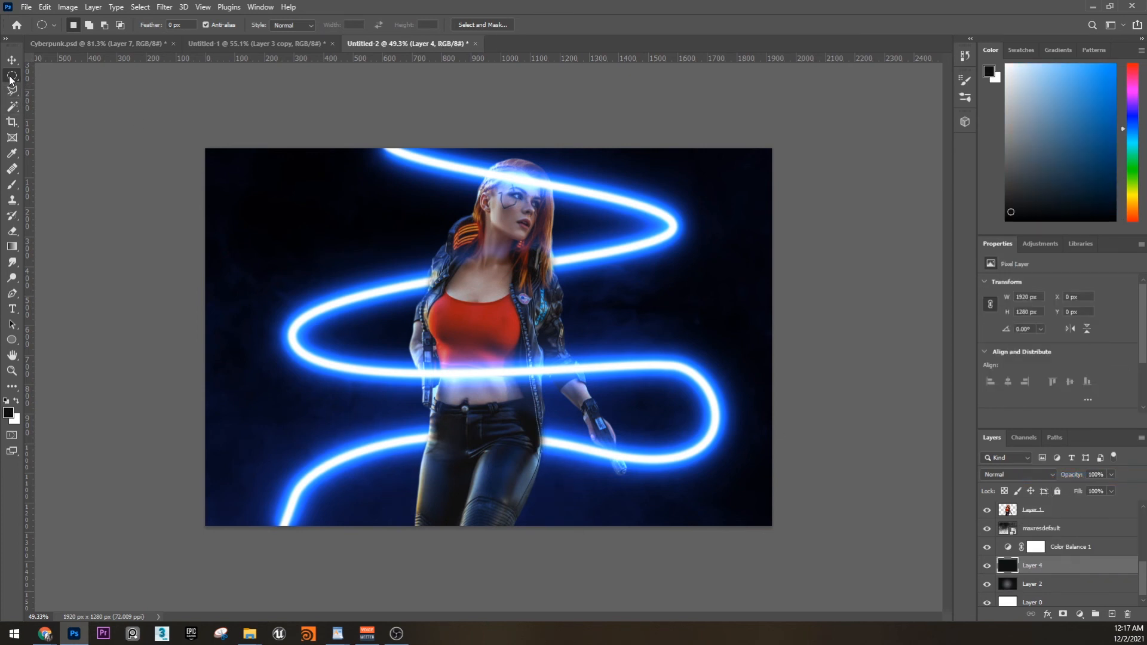
# Draw an elliptical selection across the full 1920 × 1280 px canvas and invert it.
pyautogui.moveTo(205, 147); pyautogui.dragTo(772, 528)
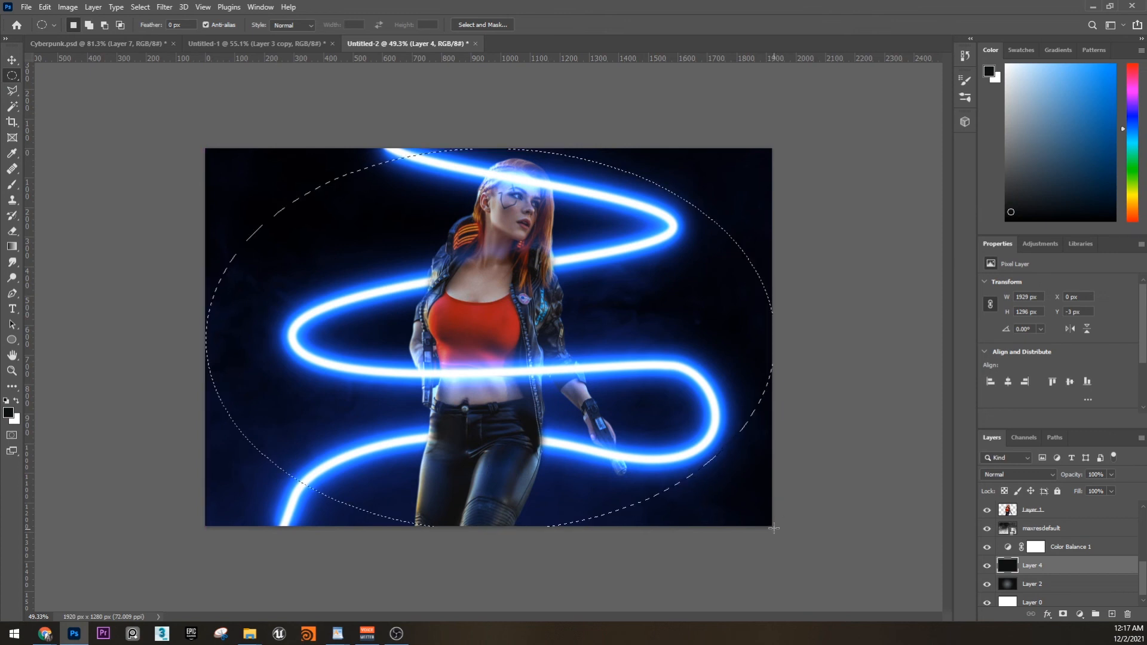
pyautogui.click(143, 7)
pyautogui.click(157, 59)
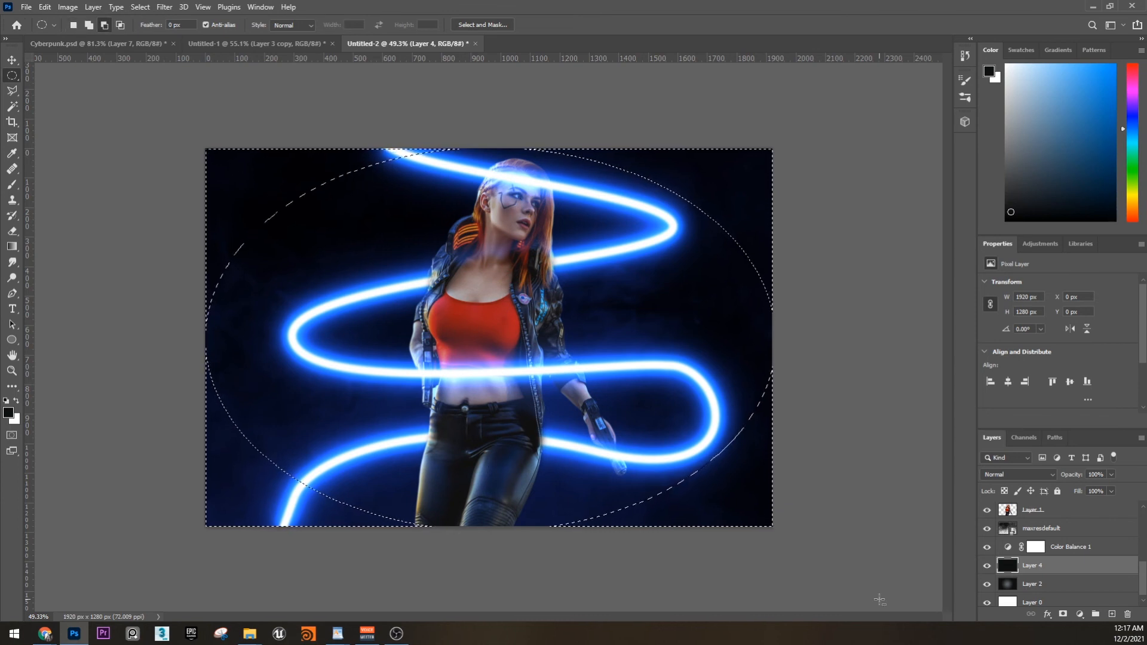
# Mask Layer 4 with the inverted elliptical selection and feather the mask to 110.2 px.
pyautogui.hotkey('ctrl', 'BackSpace')
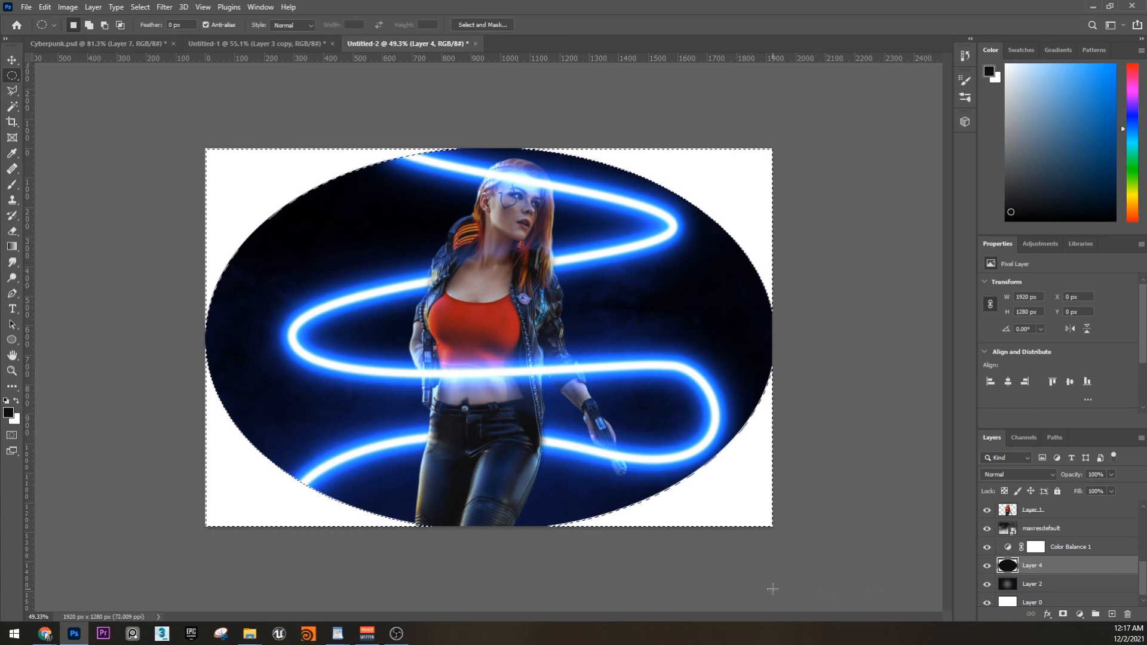
pyautogui.hotkey('ctrl', 'z')
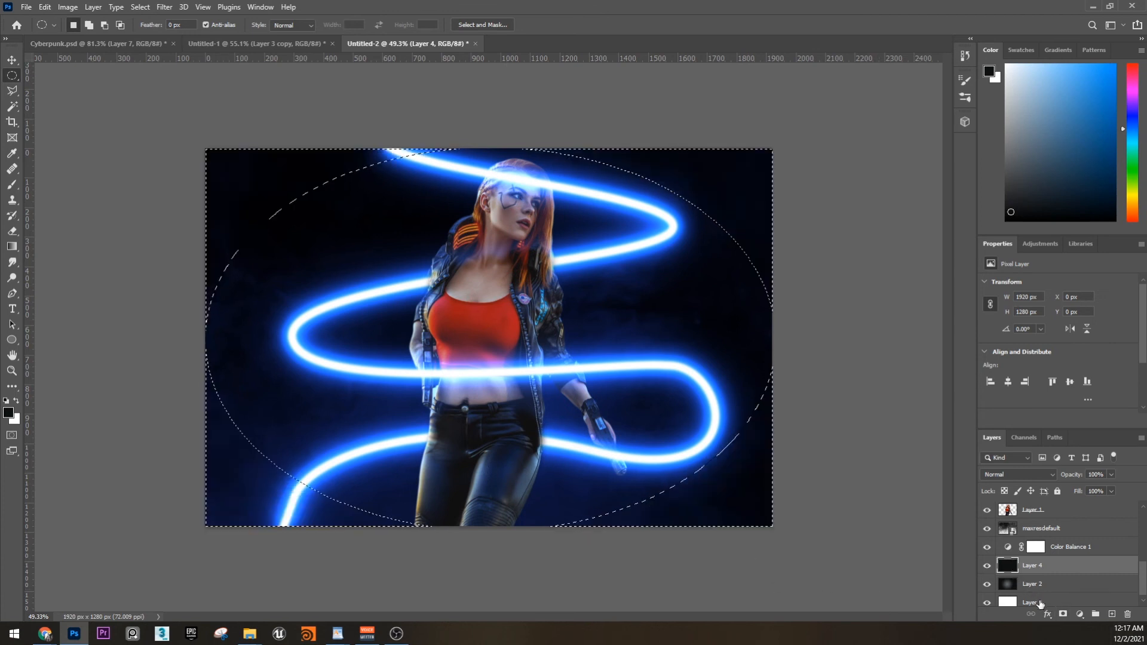
pyautogui.click(1063, 614)
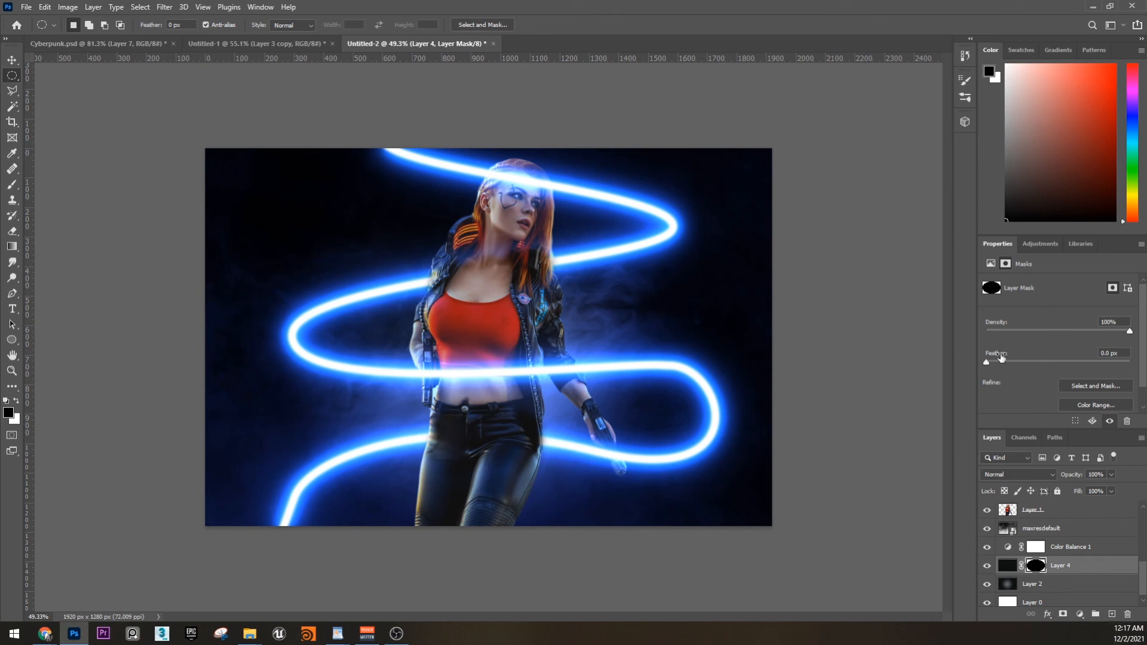
pyautogui.click(1069, 362)
pyautogui.click(1080, 362)
pyautogui.scroll(2, 1090, 577)
pyautogui.scroll(-2, 1089, 579)
# Start a 72 pt horizontal text line directly above Layer 4, beside the woman's waist, and set its colour to white (ffffff).
pyautogui.click(12, 308)
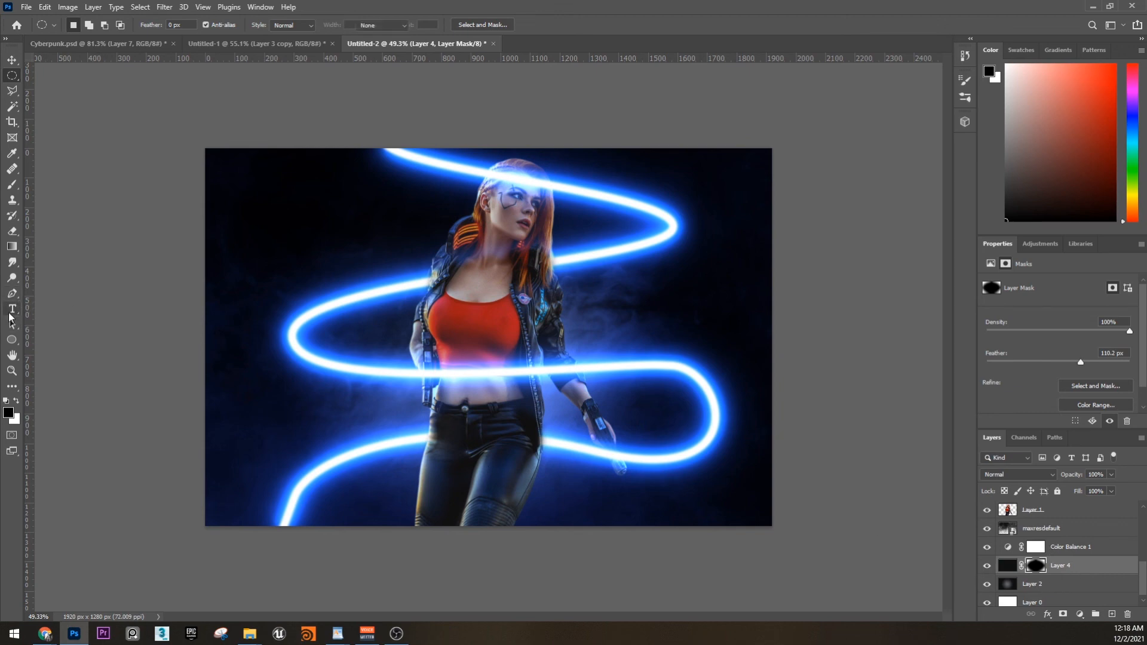
pyautogui.click(285, 308)
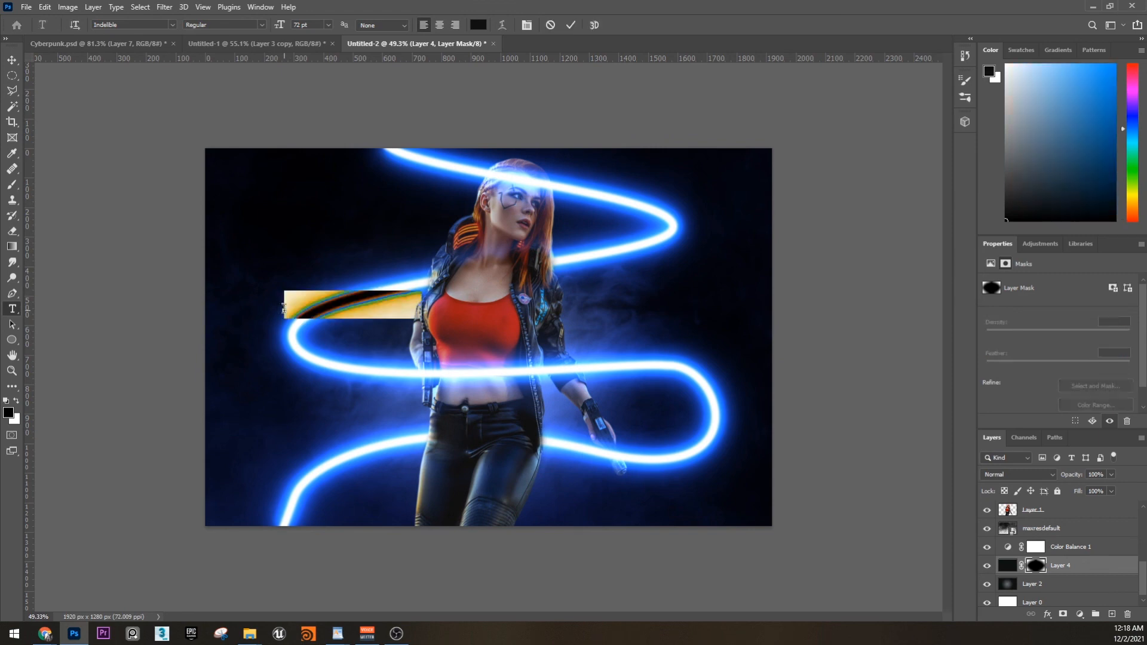
pyautogui.press('BackSpace')
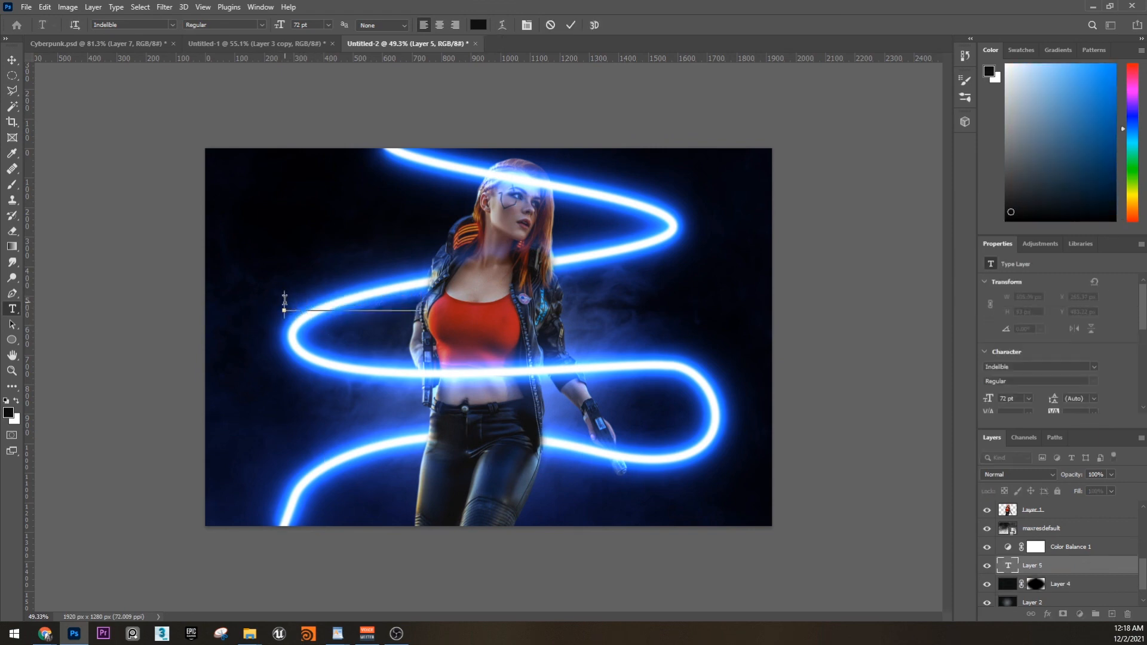
pyautogui.moveTo(283, 308); pyautogui.dragTo(562, 326)
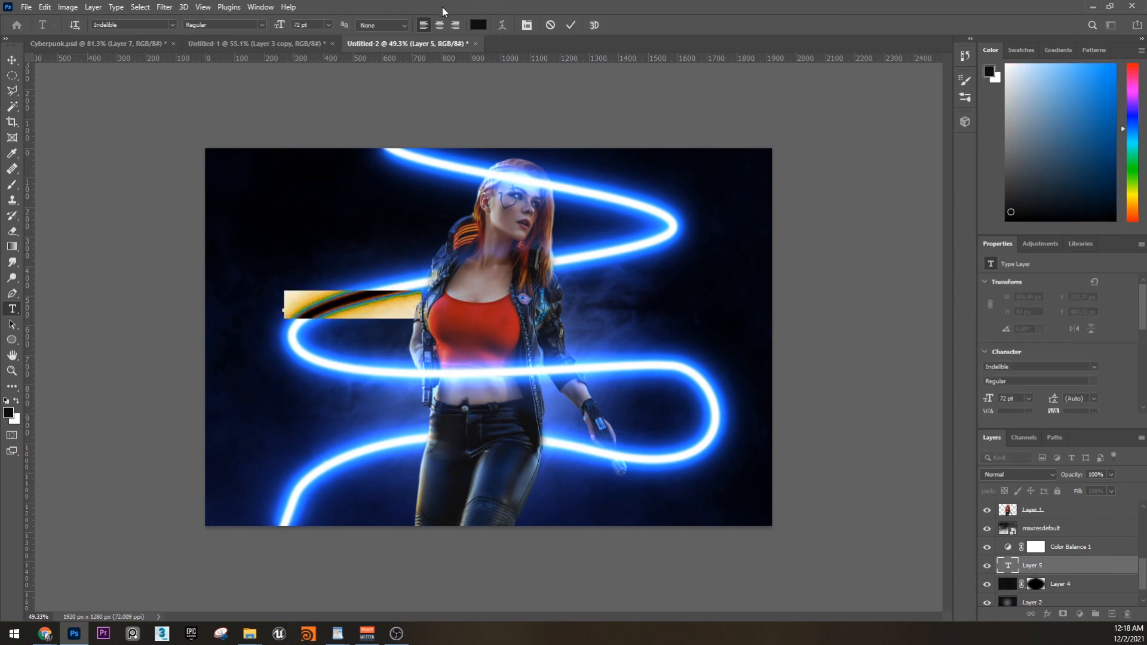
pyautogui.click(478, 24)
pyautogui.click(659, 291)
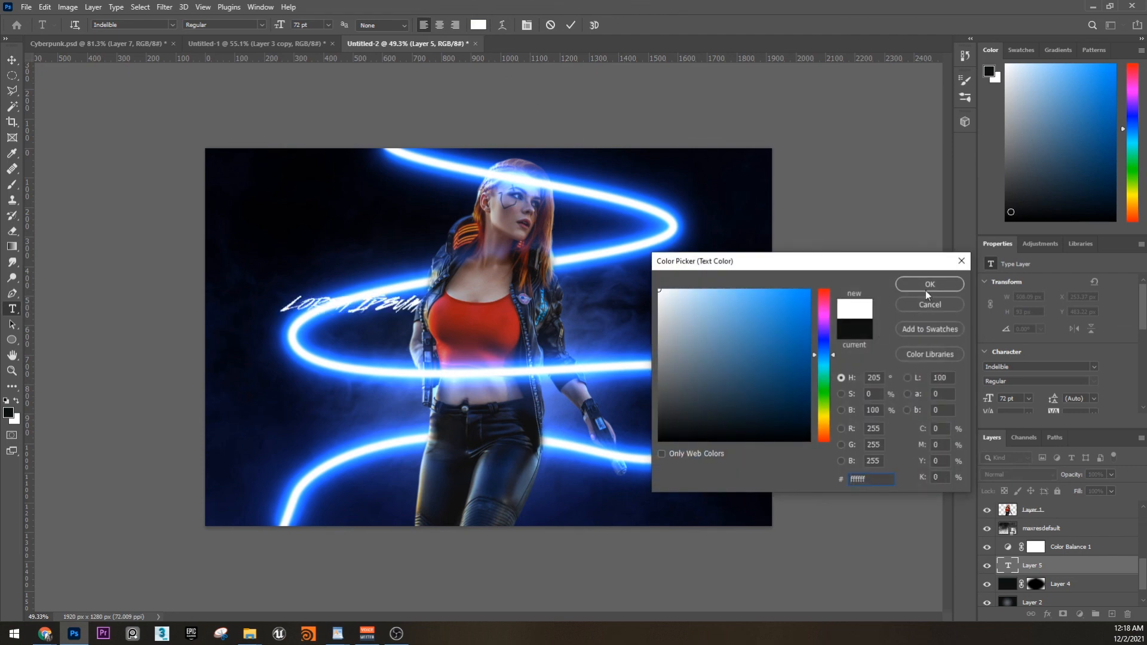
pyautogui.click(926, 289)
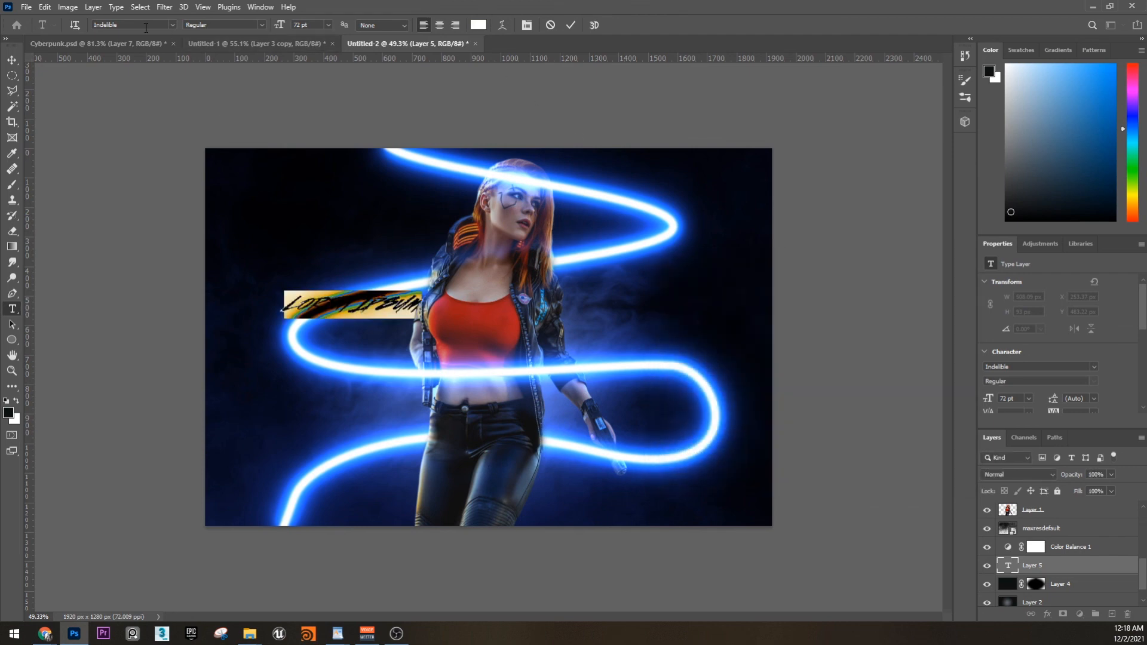
# Keep the Indelible font for the text line and replace the placeholder with the title "Cyberpunk".
pyautogui.click(101, 24)
pyautogui.click(174, 24)
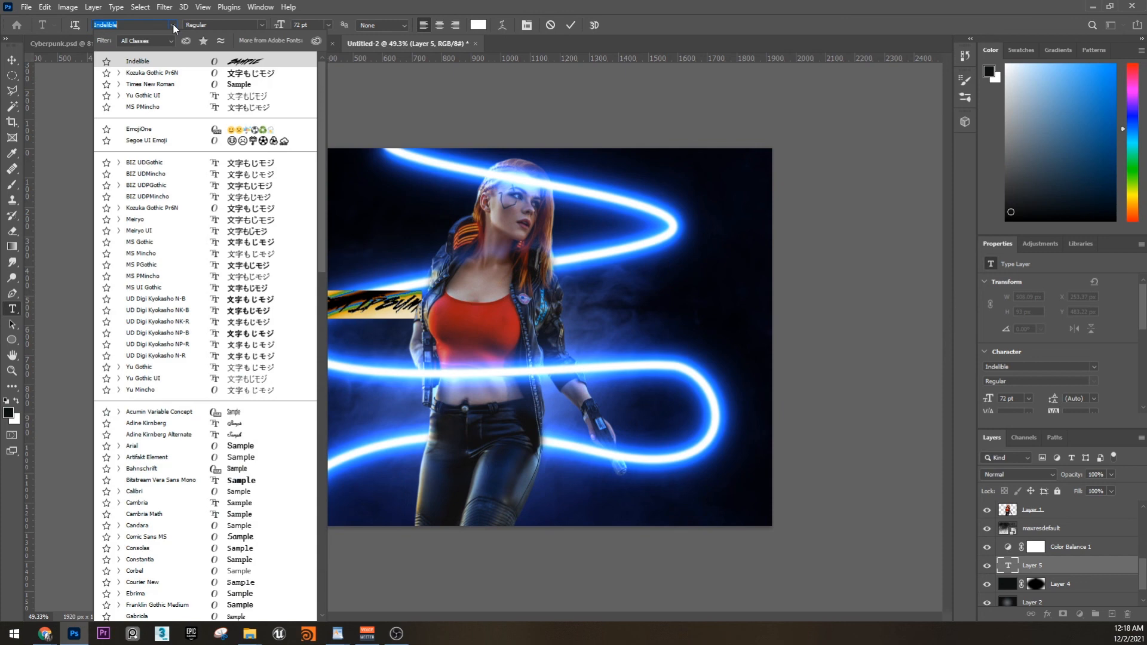
pyautogui.scroll(-5, 191, 397)
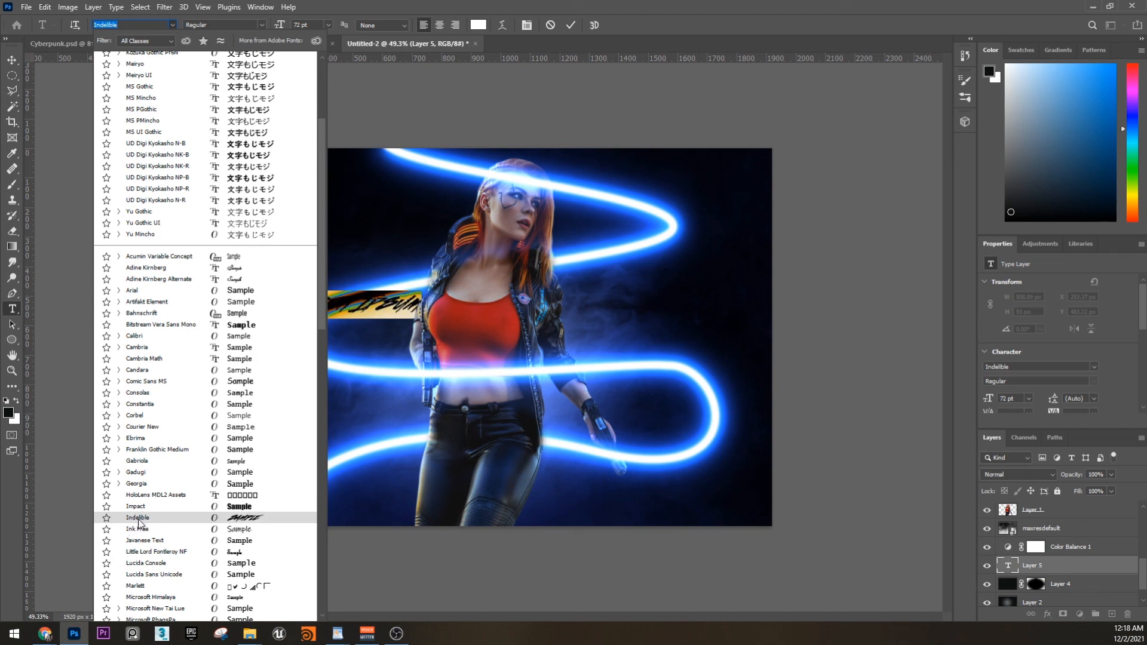
pyautogui.click(707, 5)
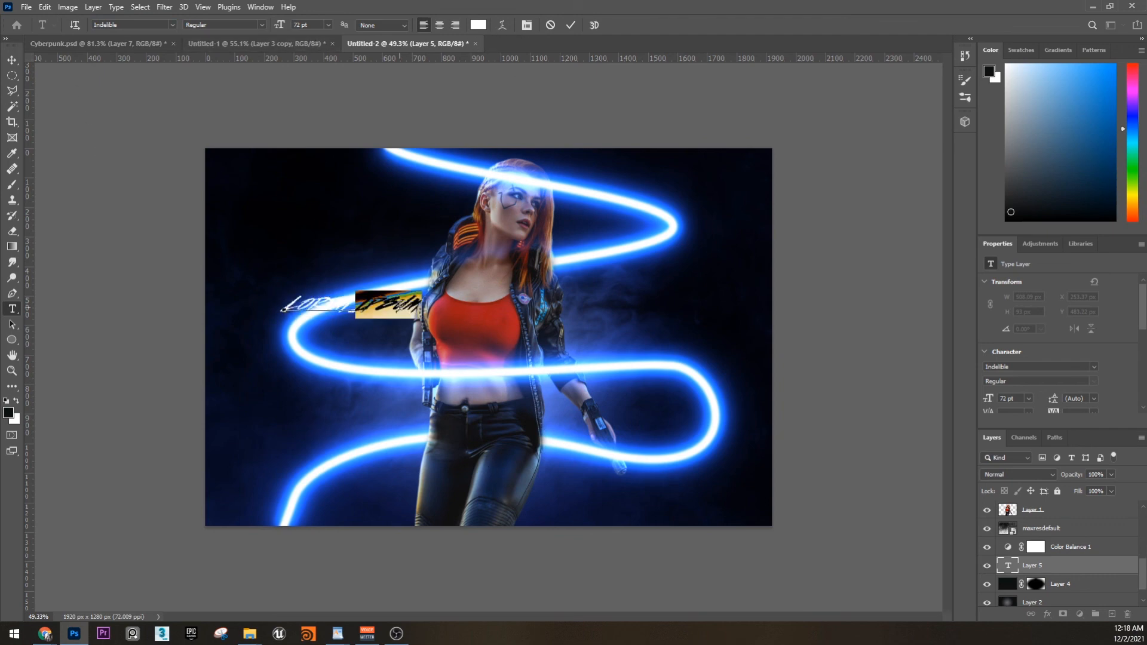
pyautogui.write('CYBERPUNK')
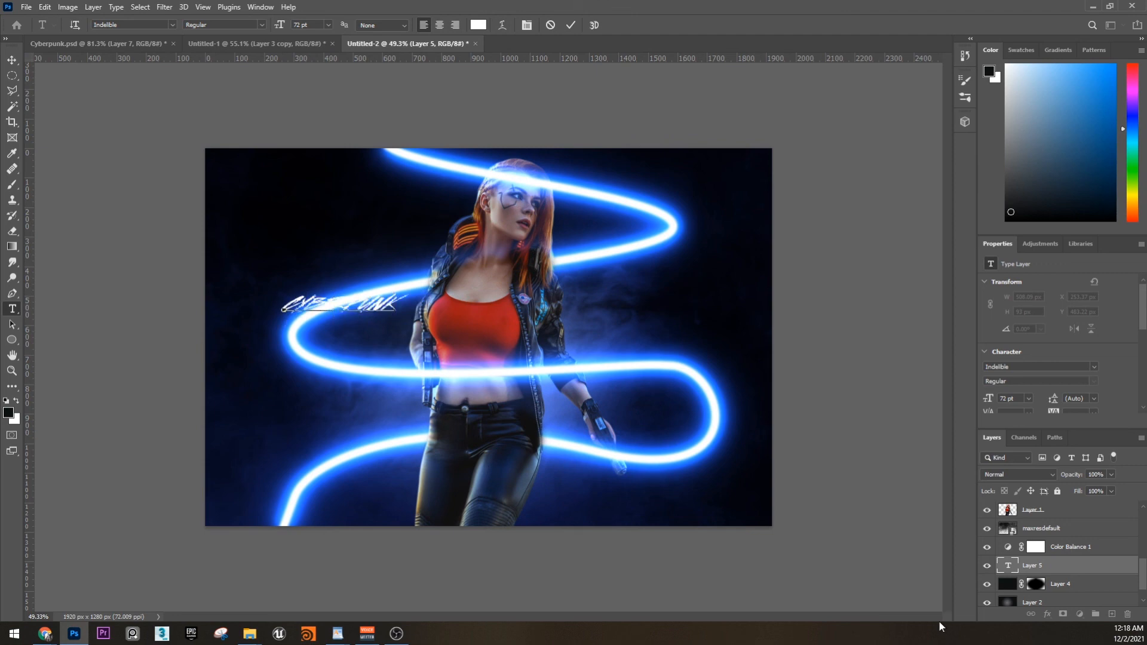
pyautogui.click(11, 61)
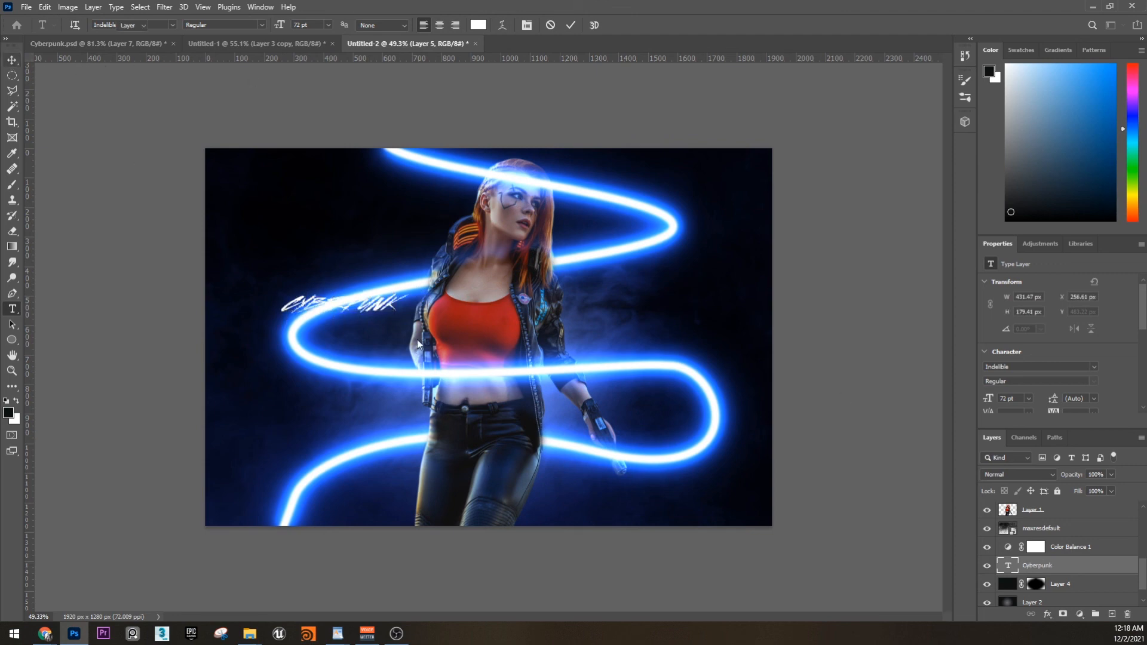
# Scale the Cyberpunk text to 442.67%, about 1910 px wide, and place it across the canvas behind the woman.
pyautogui.hotkey('ctrl', 't')
pyautogui.moveTo(408, 346); pyautogui.dragTo(856, 530)
pyautogui.moveTo(687, 358); pyautogui.dragTo(615, 306)
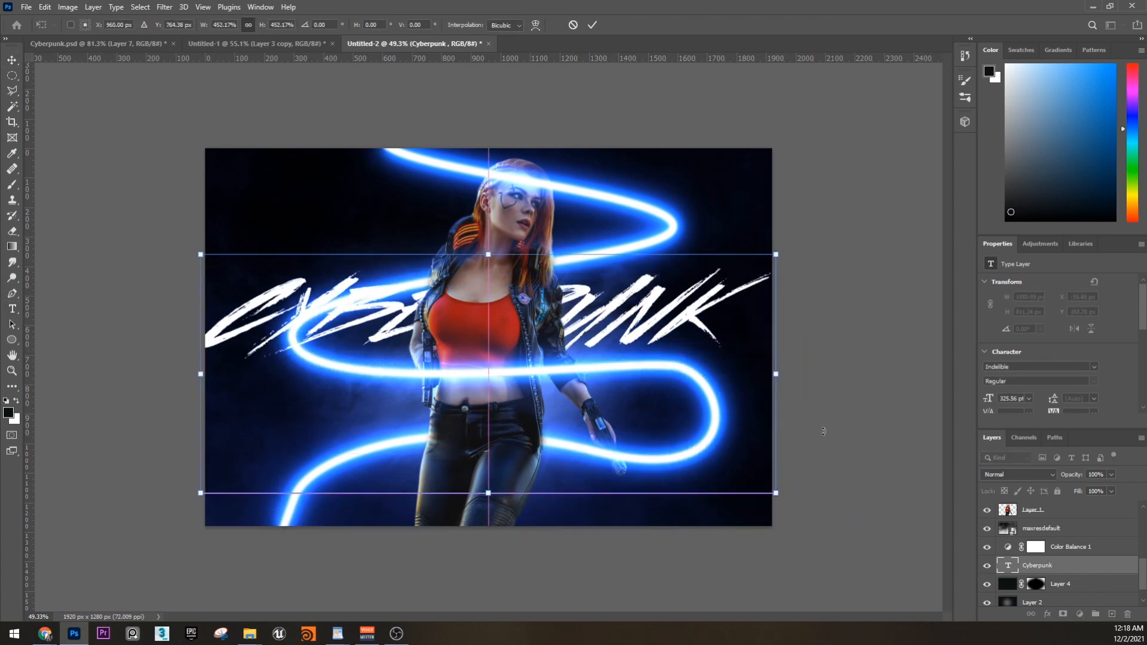
pyautogui.moveTo(775, 493); pyautogui.dragTo(762, 451)
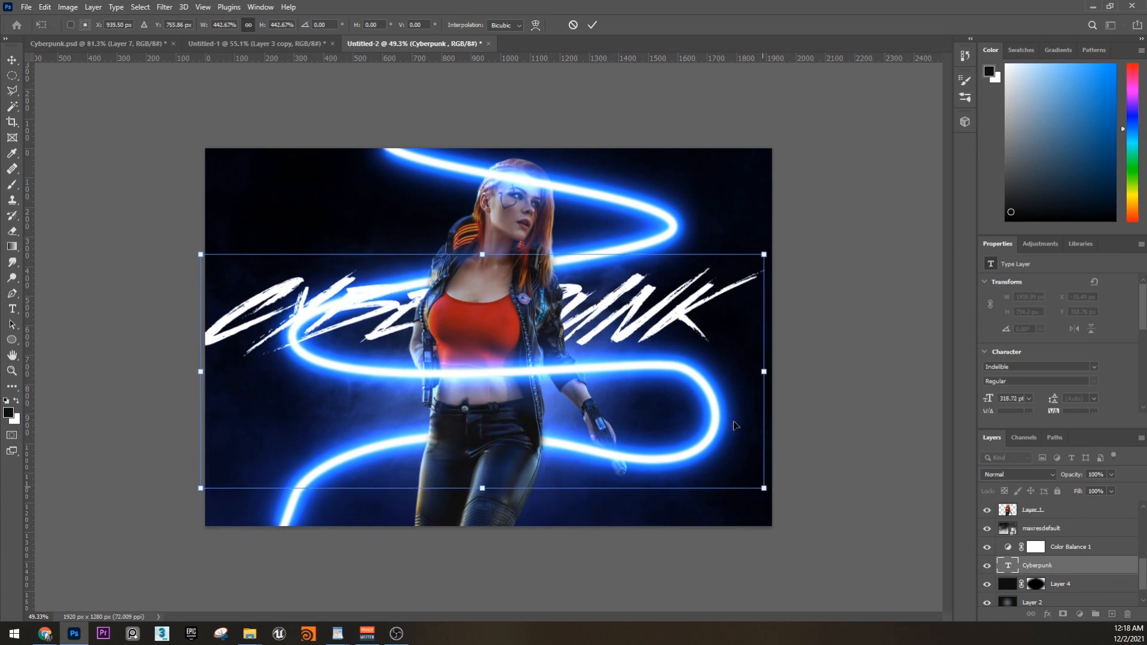
pyautogui.moveTo(650, 324); pyautogui.dragTo(657, 324)
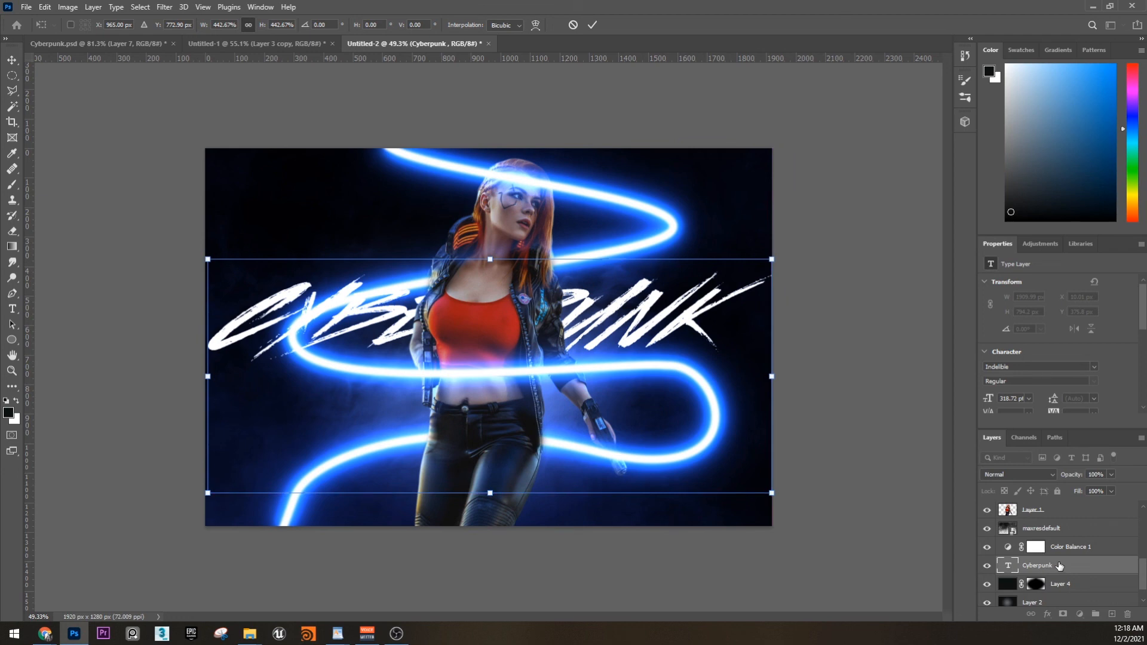
pyautogui.click(12, 61)
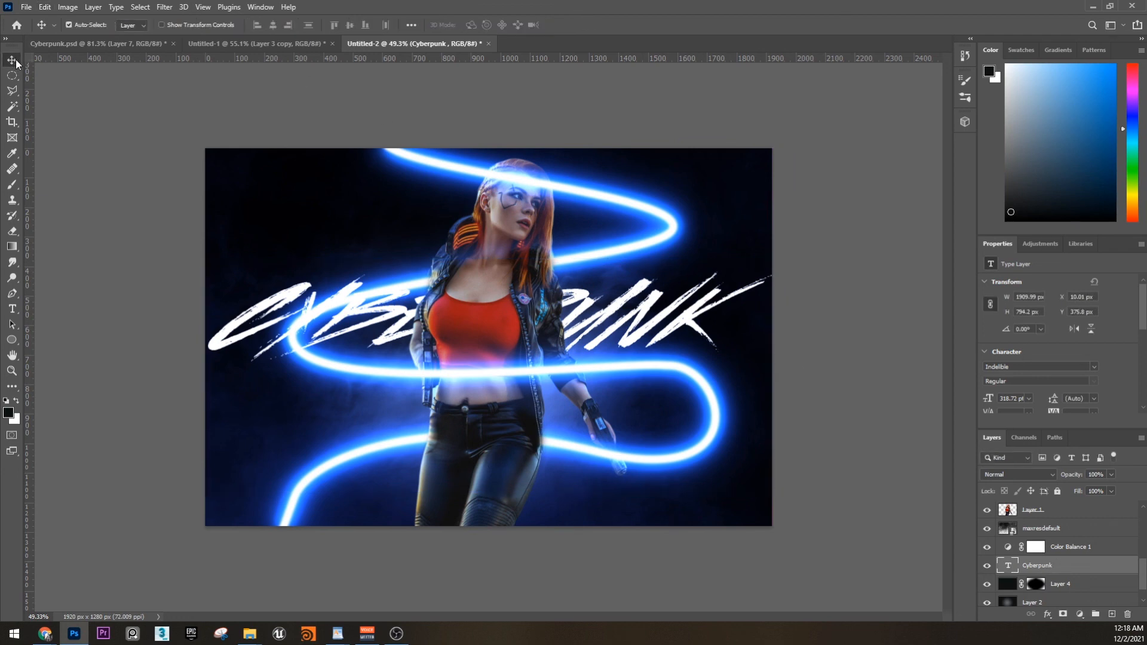
# Add Inner Glow, Outer Glow and Drop Shadow effects to the Cyberpunk text layer.
pyautogui.doubleClick(1106, 567)
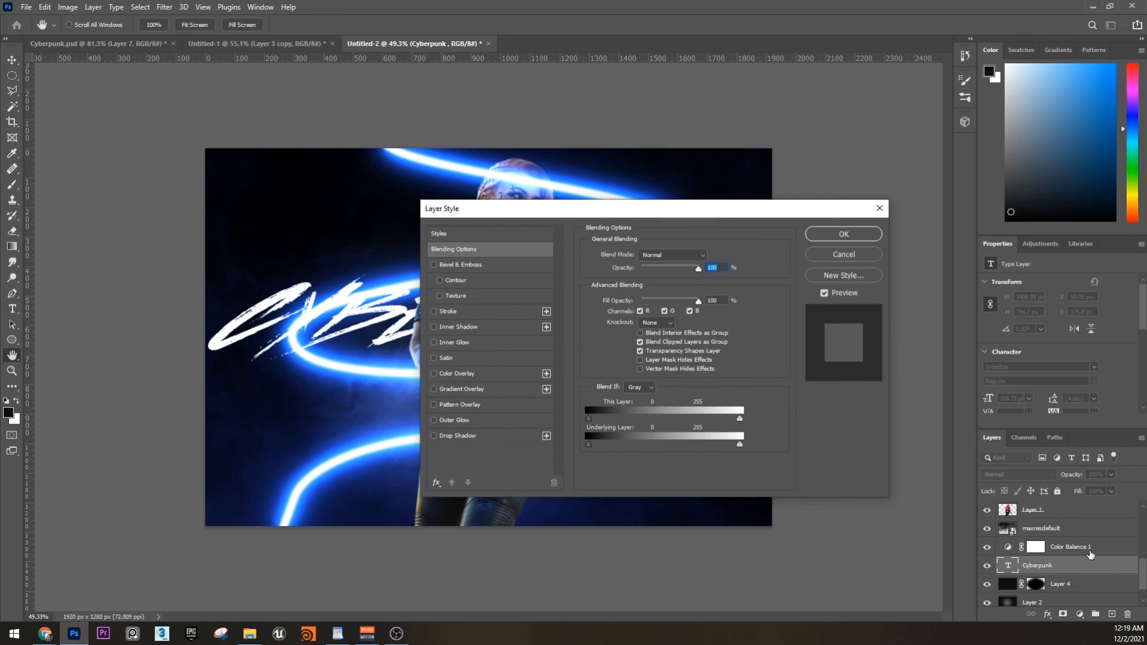
pyautogui.click(454, 342)
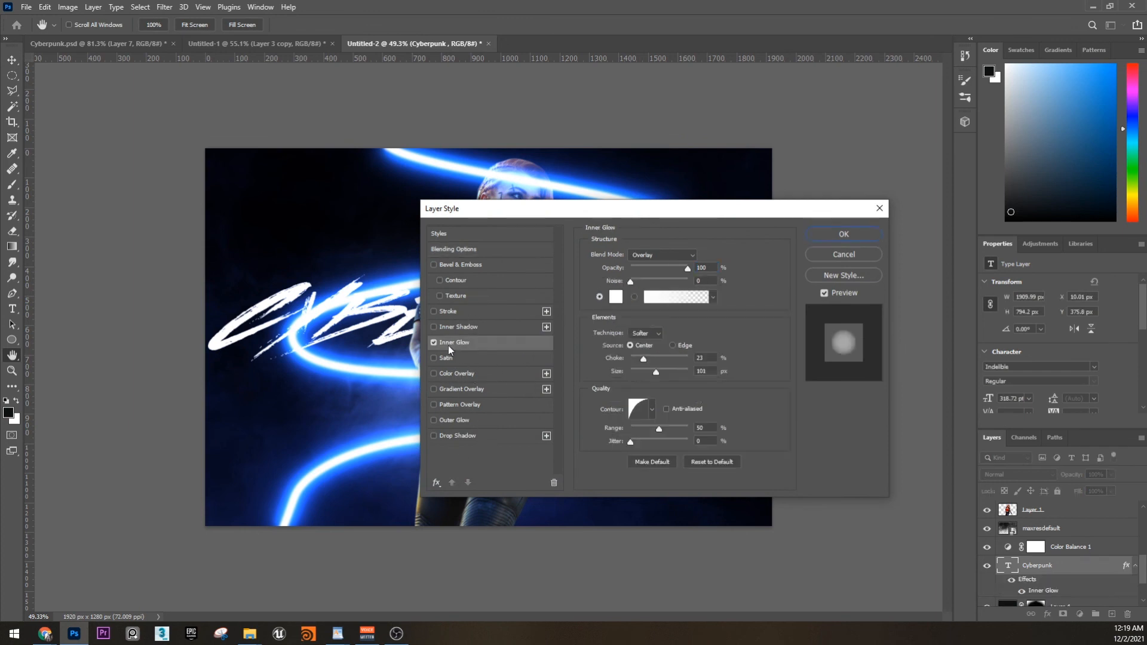
pyautogui.click(457, 423)
pyautogui.click(475, 436)
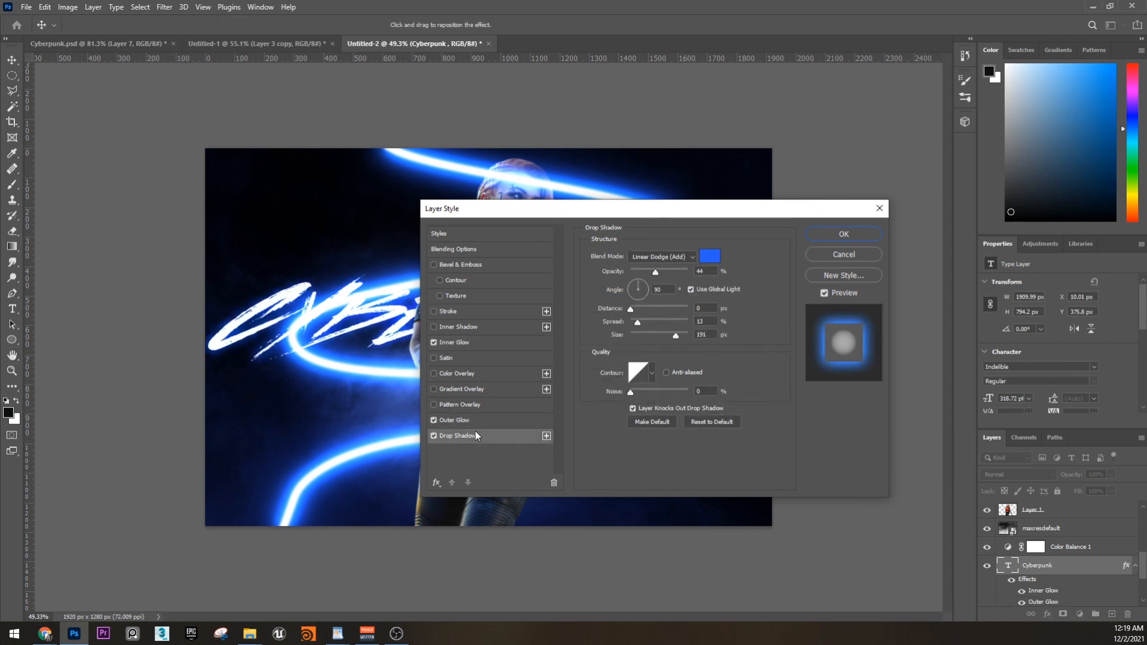
pyautogui.click(455, 342)
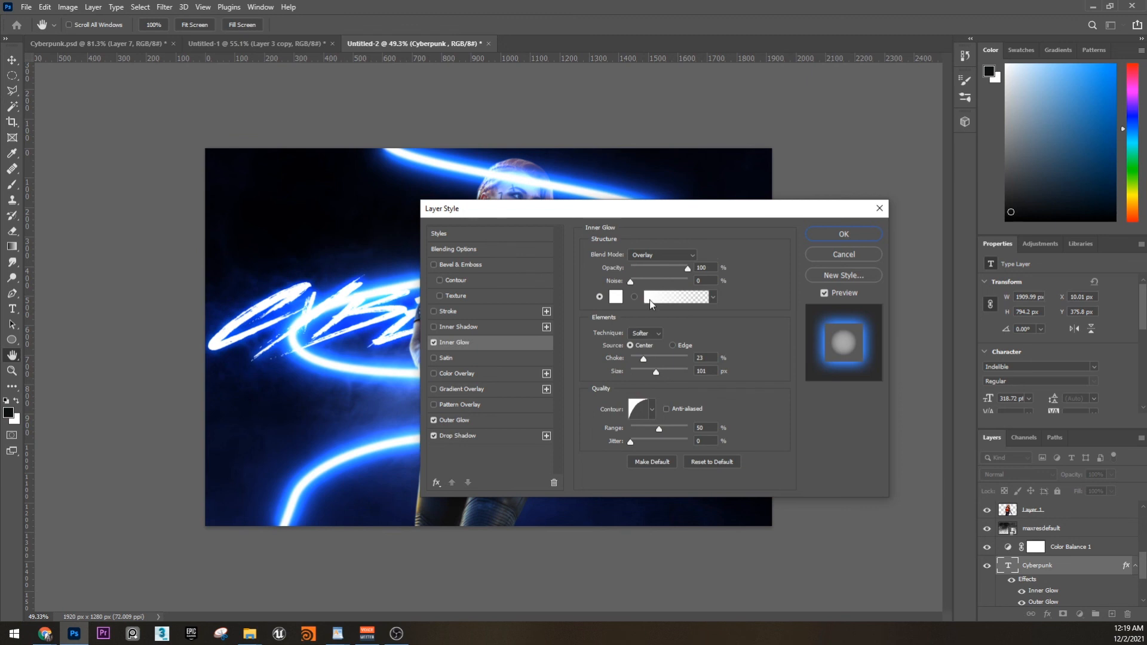
# Set the Cyberpunk text's Outer Glow colour to red (f41717).
pyautogui.click(484, 422)
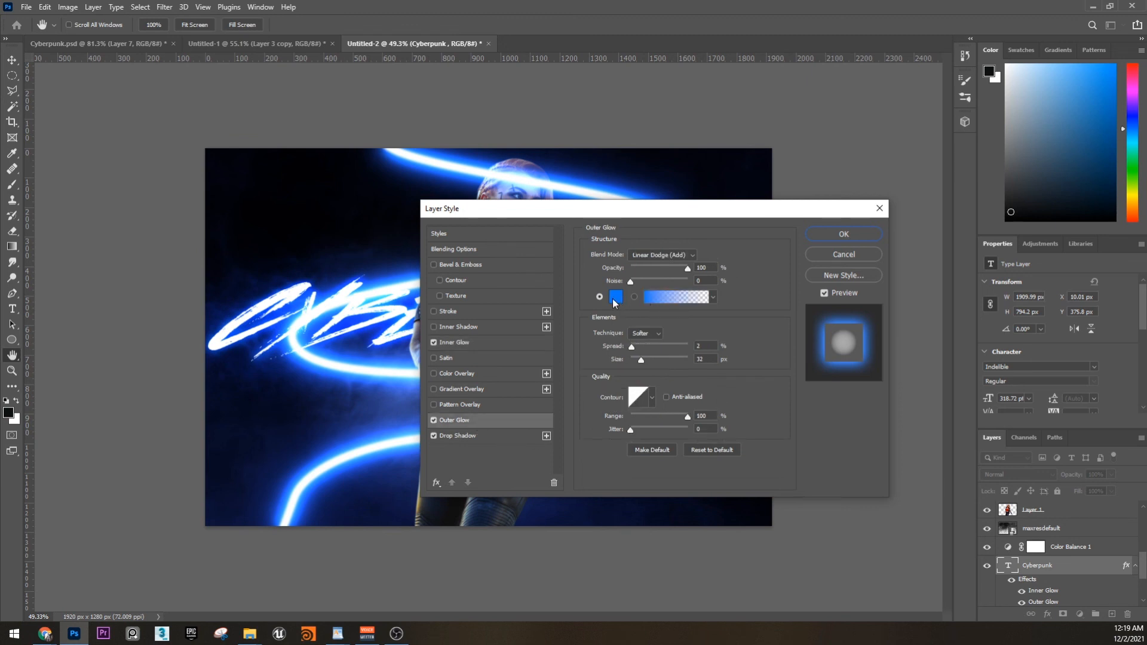
pyautogui.click(614, 297)
pyautogui.moveTo(822, 381); pyautogui.dragTo(823, 289)
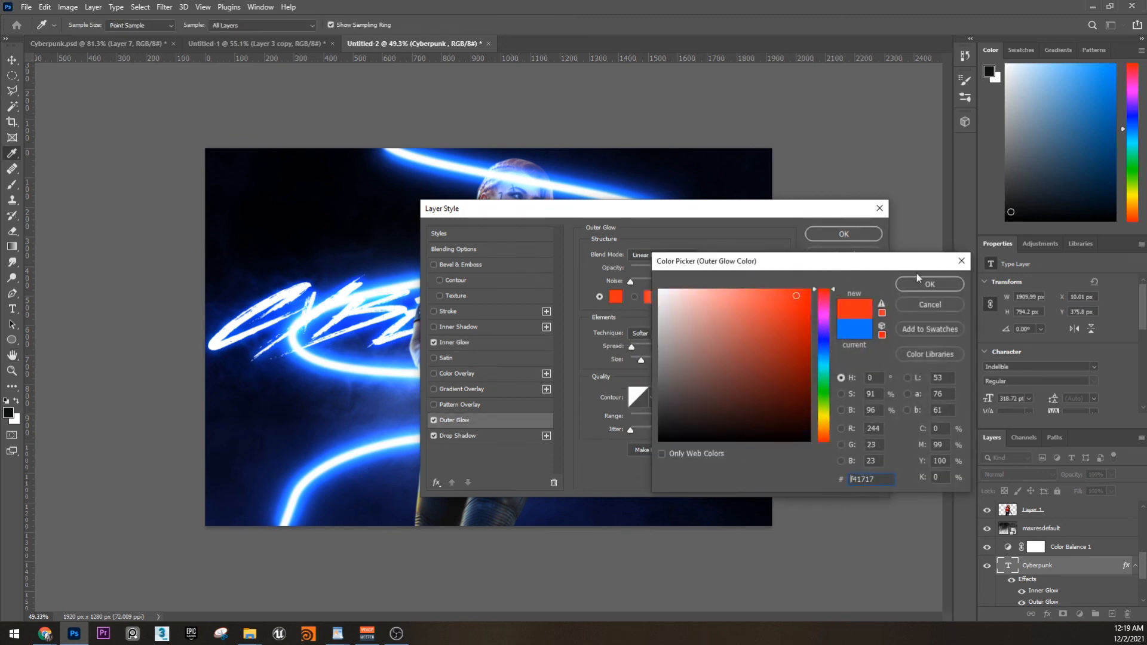
pyautogui.click(921, 284)
# Set the text's Drop Shadow colour to pink (ff2c8f) and add a 3 px red inside Stroke.
pyautogui.click(473, 436)
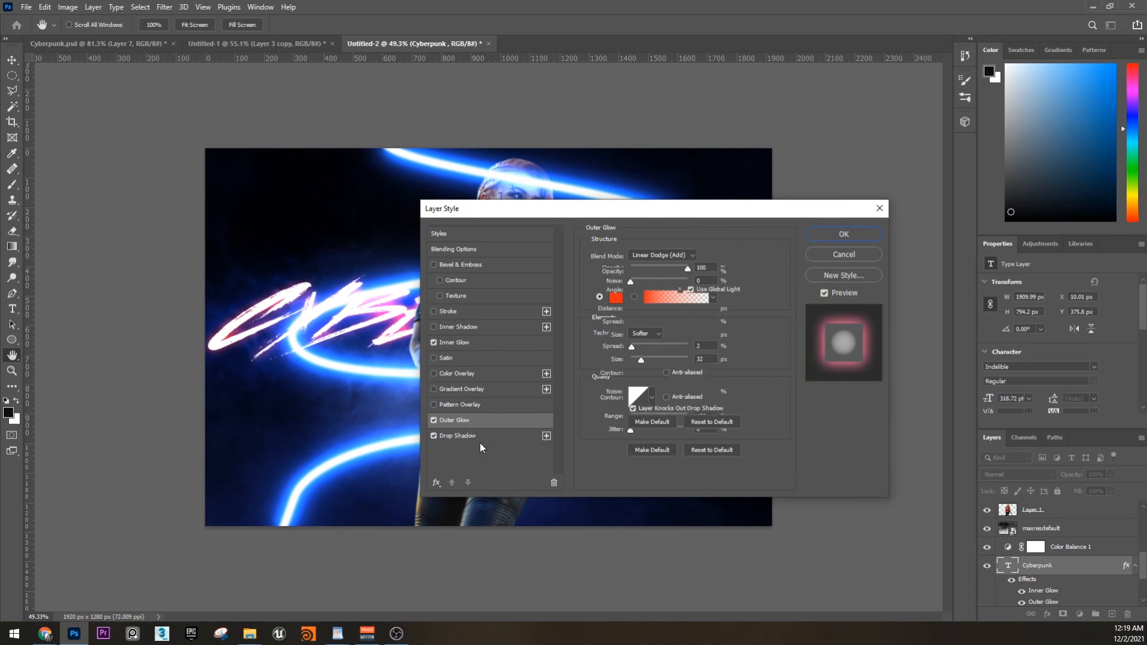
pyautogui.click(711, 257)
pyautogui.moveTo(827, 321); pyautogui.dragTo(826, 303)
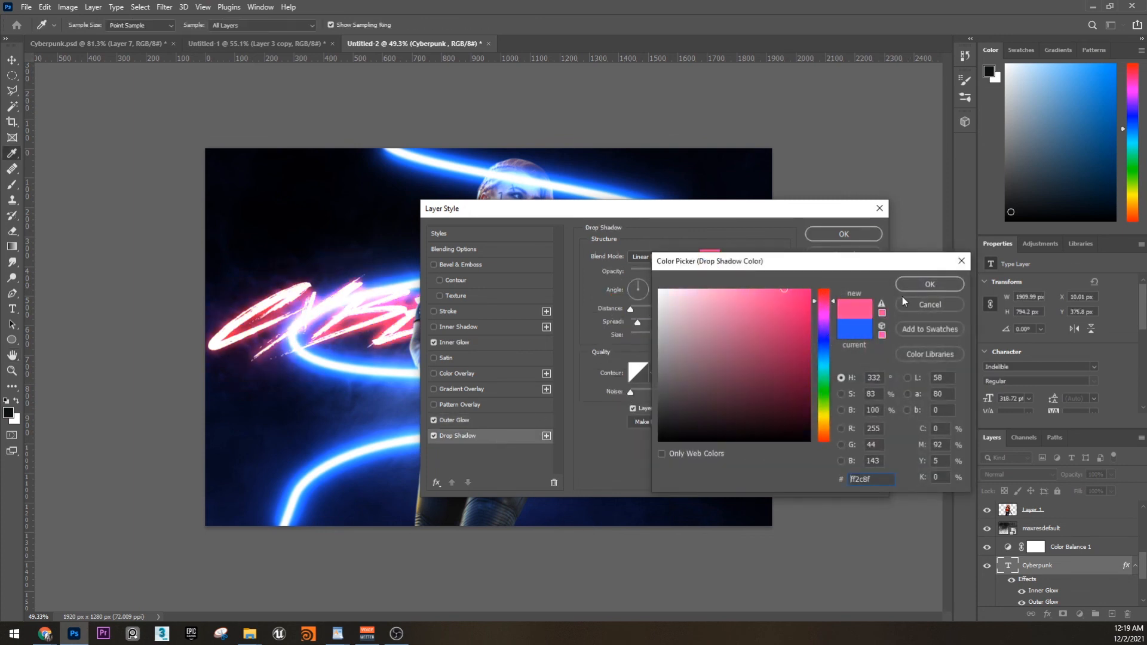
pyautogui.click(928, 285)
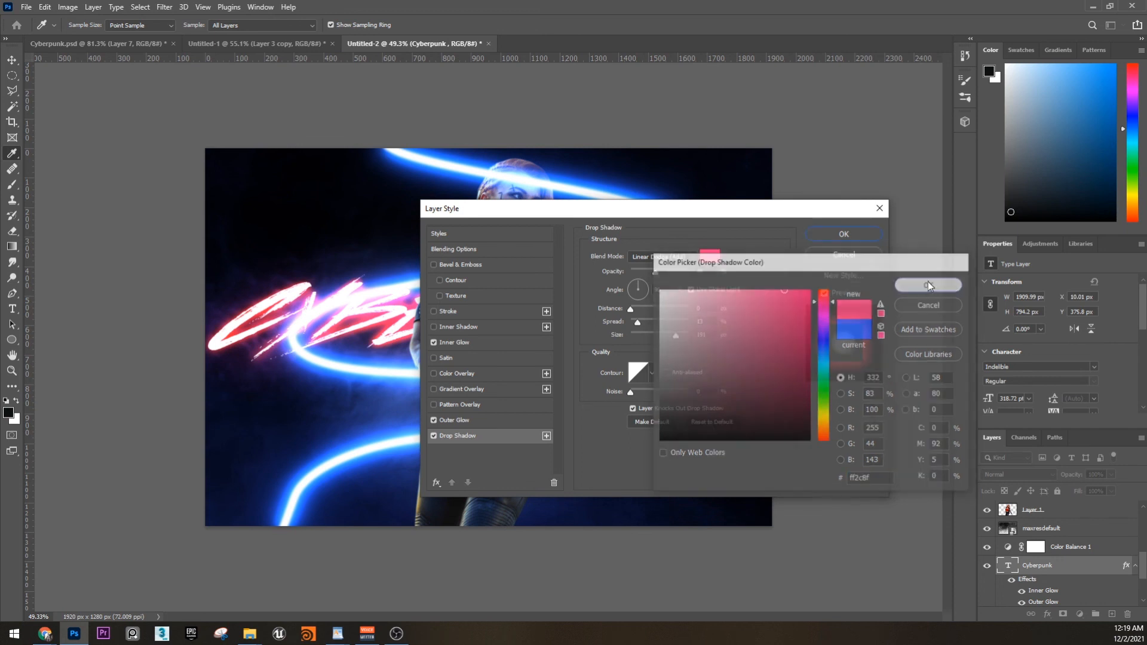
pyautogui.click(454, 311)
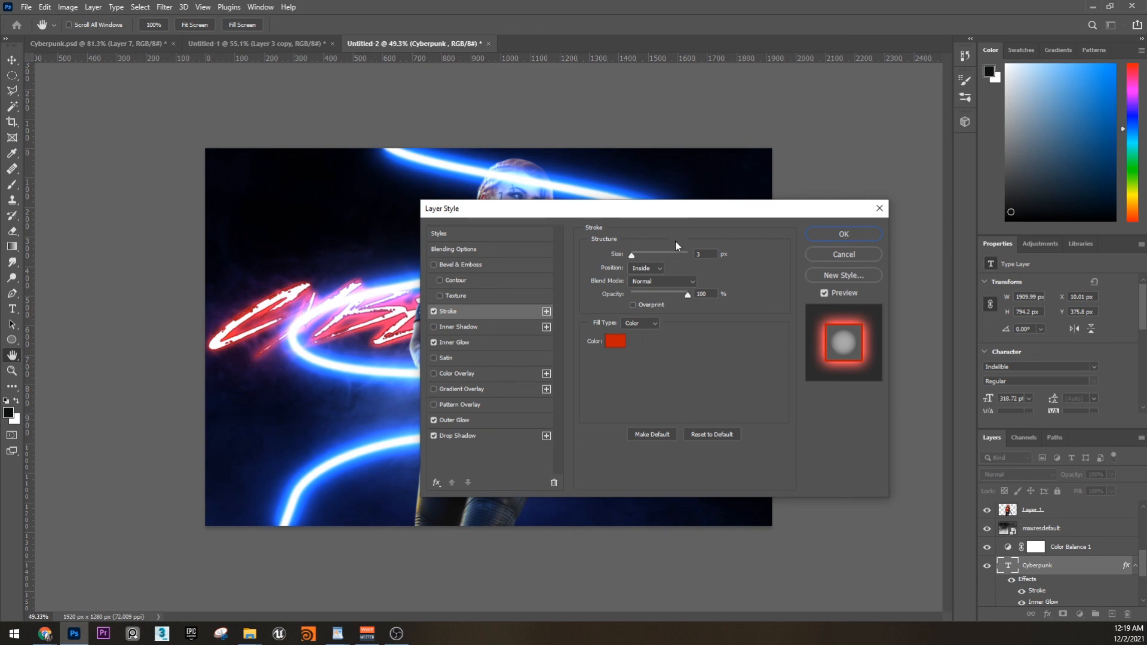
pyautogui.click(844, 235)
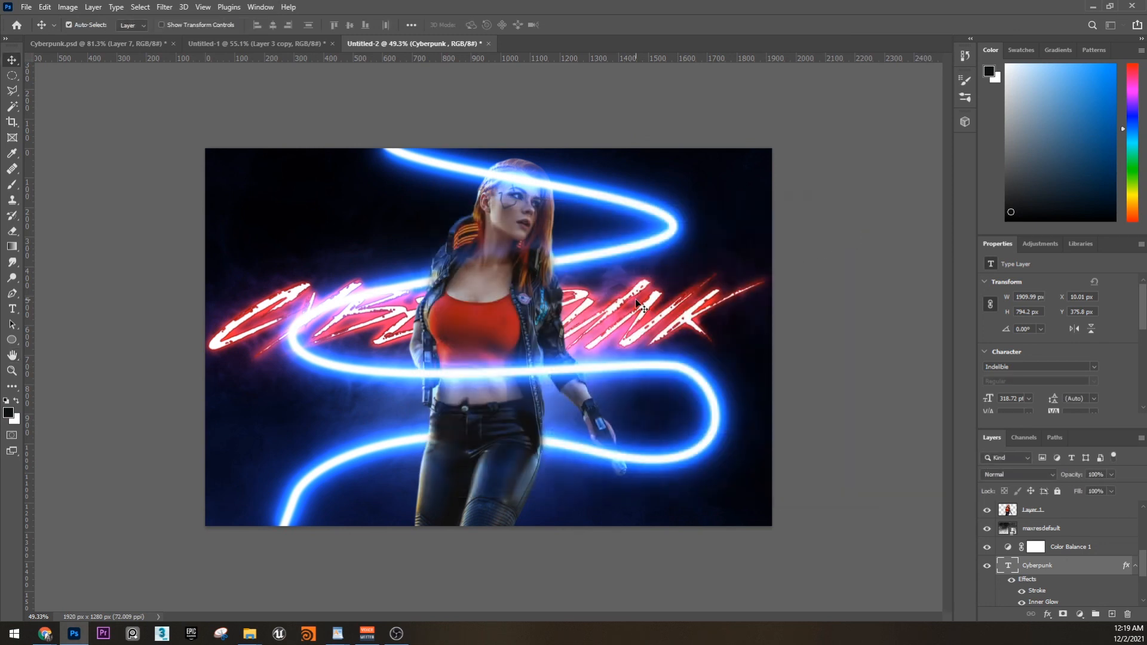